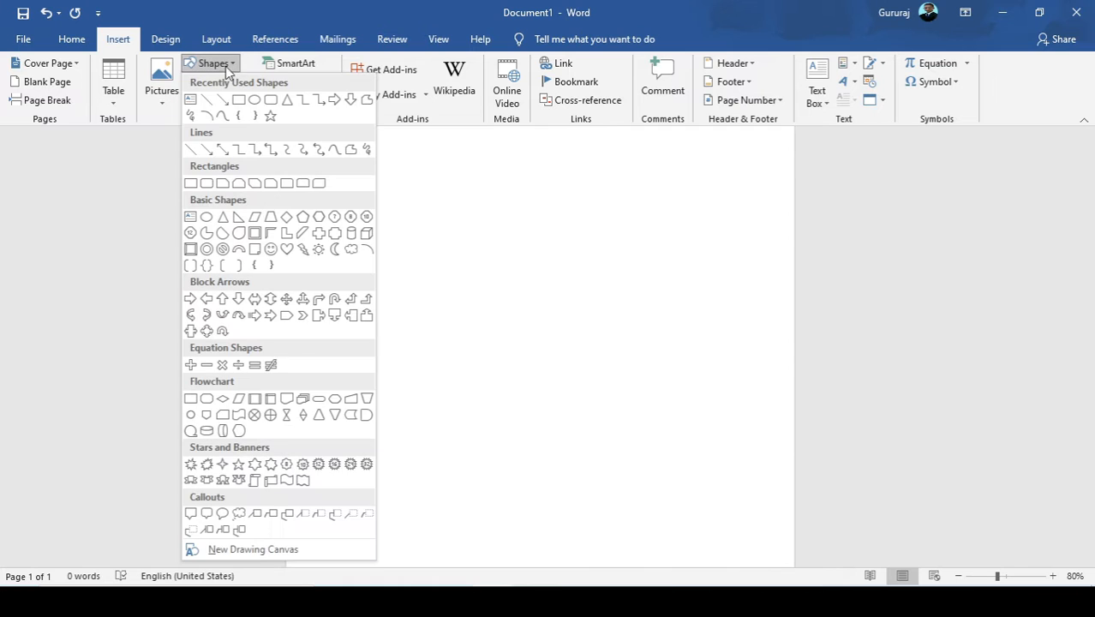
Draw a rectangle covering almost the whole page, about 29.19 cm high and 20.55 cm wide.
{"action": "left_click", "coordinate": [238, 100]}
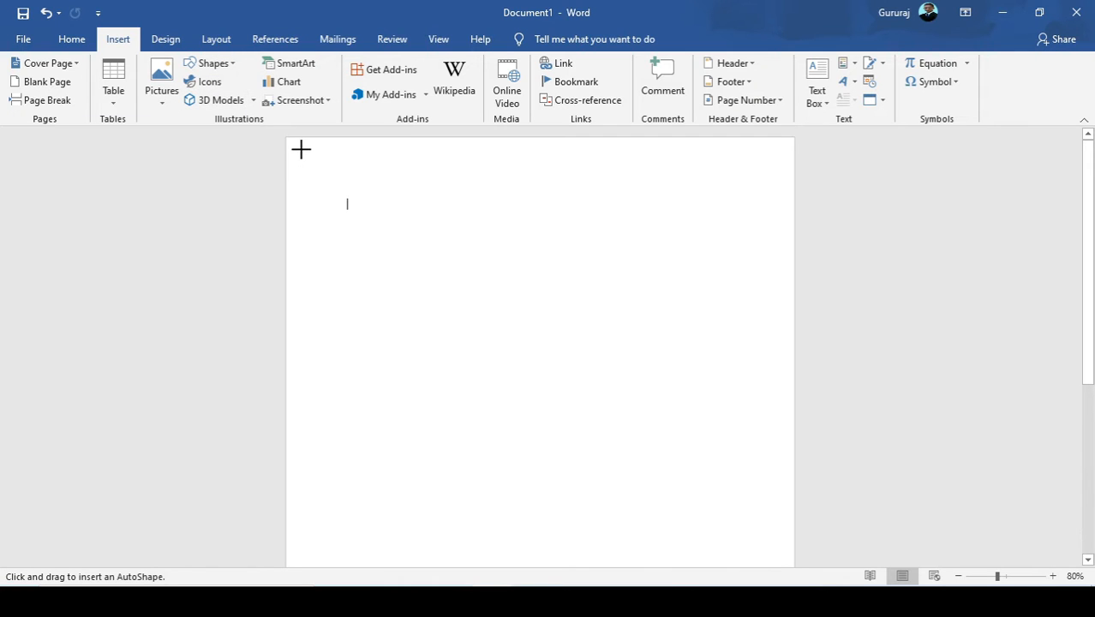
{"action": "left_click_drag", "start_coordinate": [295, 143], "coordinate": [785, 529]}
{"action": "scroll", "coordinate": [685, 444], "scroll_direction": "up", "scroll_amount": 4}
{"action": "left_click_drag", "start_coordinate": [606, 199], "coordinate": [607, 225]}
{"action": "left_click_drag", "start_coordinate": [540, 149], "coordinate": [540, 166]}
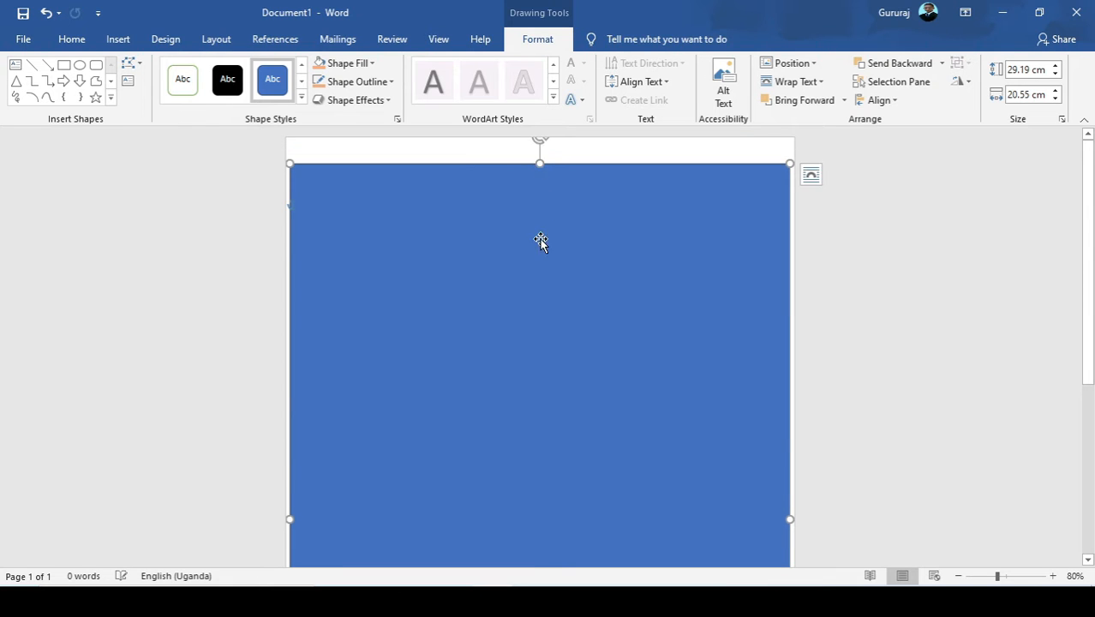
Move the large rectangle up and nudge it sideways until its left and right page margins match.
{"action": "scroll", "coordinate": [552, 226], "scroll_direction": "down", "scroll_amount": 3}
{"action": "scroll", "coordinate": [553, 231], "scroll_direction": "down", "scroll_amount": 3}
{"action": "left_click_drag", "start_coordinate": [554, 238], "coordinate": [543, 201]}
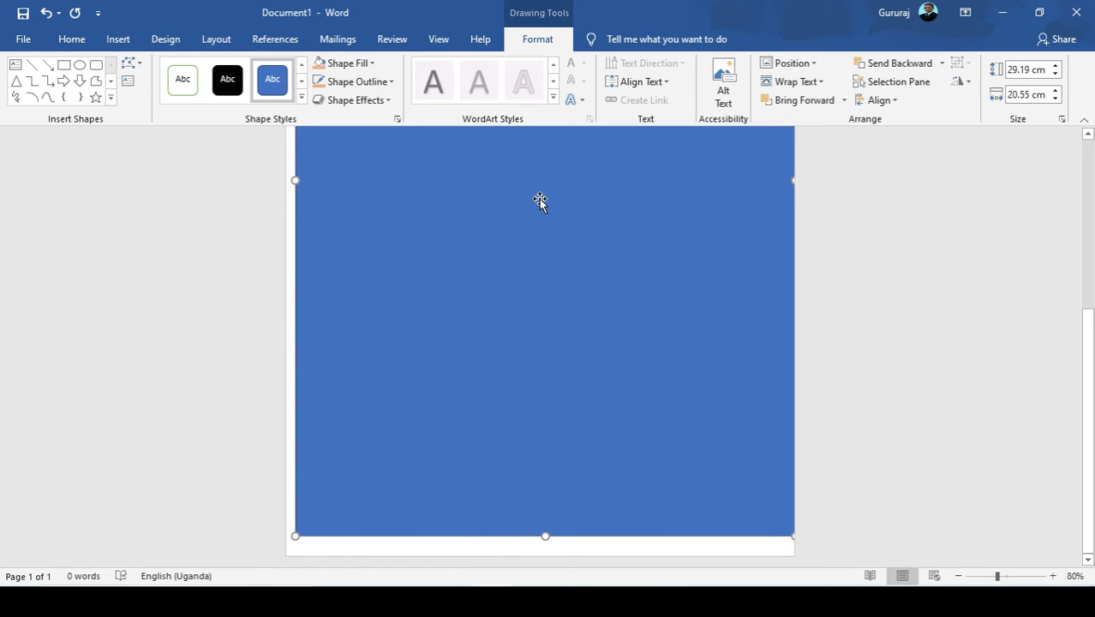
{"action": "key", "text": "Left"}
{"action": "key", "text": "Left"}
{"action": "key", "text": "Left"}
{"action": "key", "text": "Left"}
{"action": "key", "text": "Left"}
{"action": "key", "text": "Left"}
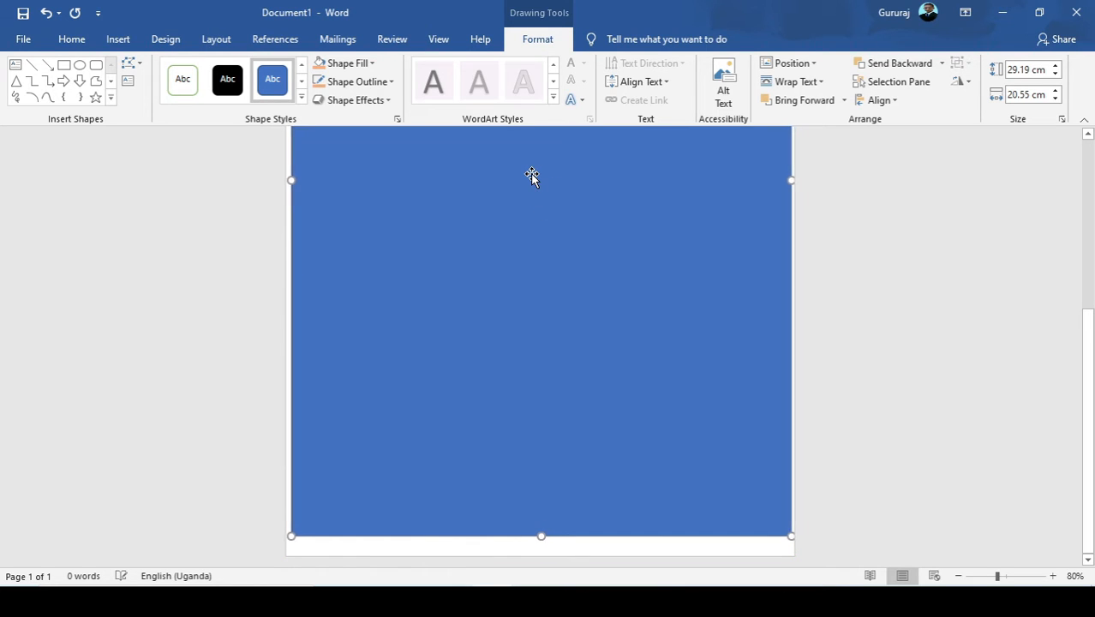
Nudge the large rectangle down until narrow, even margins remain above and below it on the page.
{"action": "scroll", "coordinate": [509, 232], "scroll_direction": "up", "scroll_amount": 5}
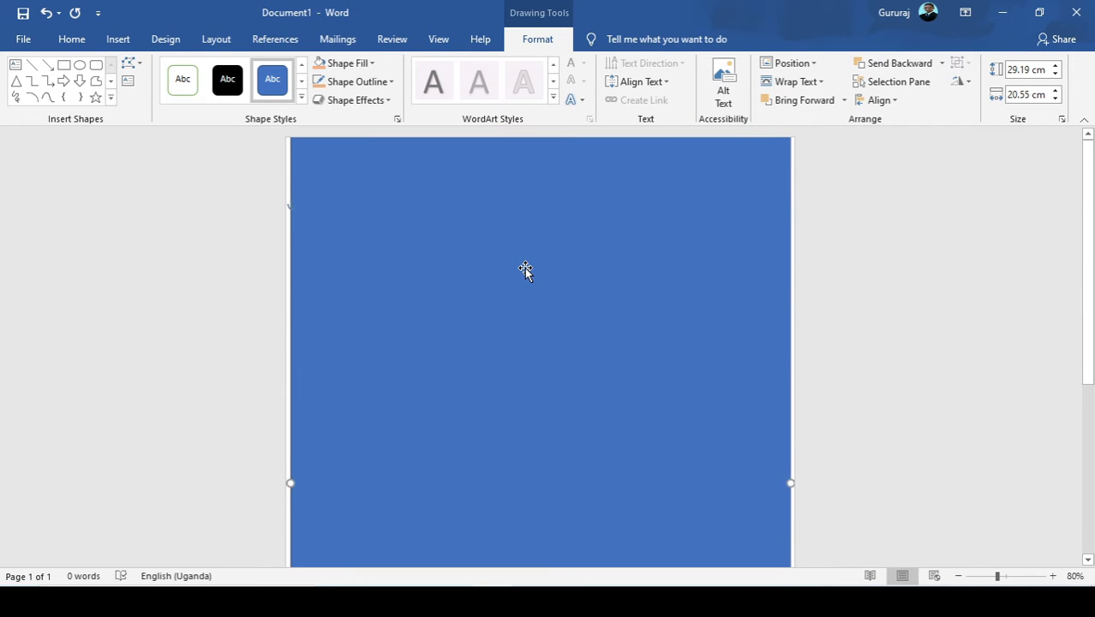
{"action": "scroll", "coordinate": [525, 269], "scroll_direction": "down", "scroll_amount": 5}
{"action": "key", "text": "Down"}
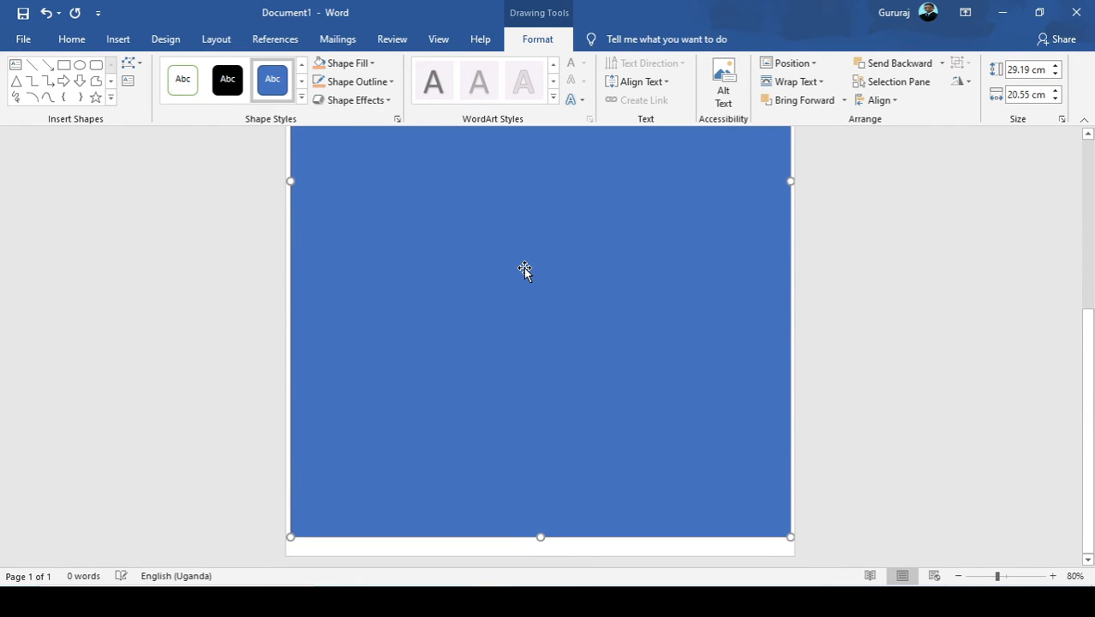
{"action": "key", "text": "Down"}
{"action": "key", "text": "Down"}
{"action": "key", "text": "Down"}
{"action": "key", "text": "Down"}
{"action": "key", "text": "Down"}
{"action": "key", "text": "Down"}
{"action": "key", "text": "Down"}
{"action": "key", "text": "Down"}
{"action": "key", "text": "Down"}
{"action": "key", "text": "Down"}
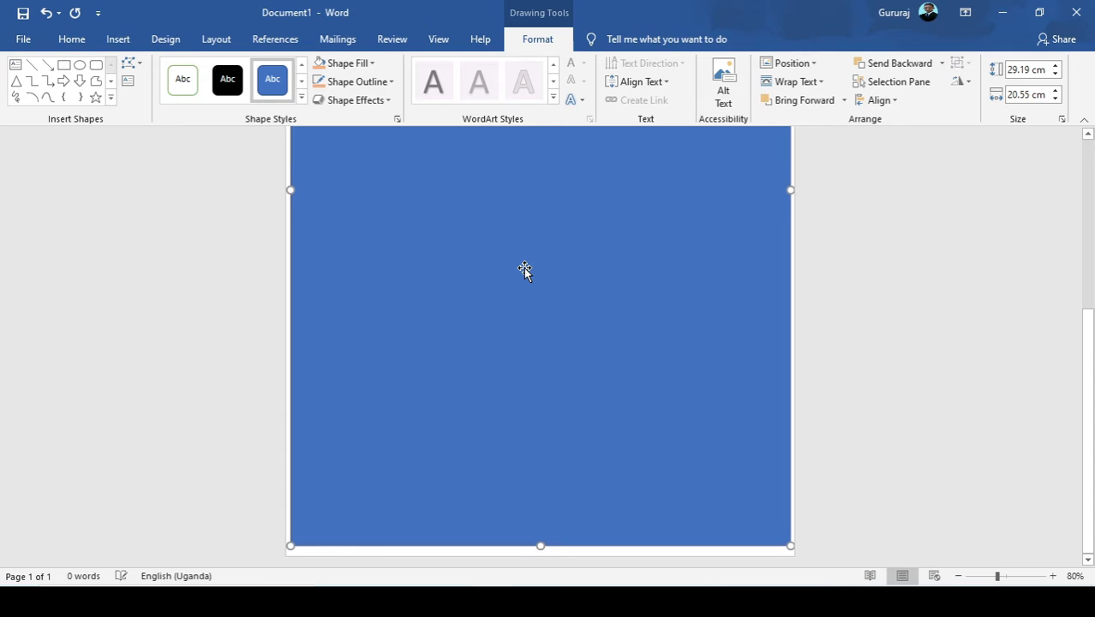
{"action": "key", "text": "Down"}
{"action": "key", "text": "Down"}
{"action": "key", "text": "Down"}
{"action": "key", "text": "Down"}
{"action": "key", "text": "Down"}
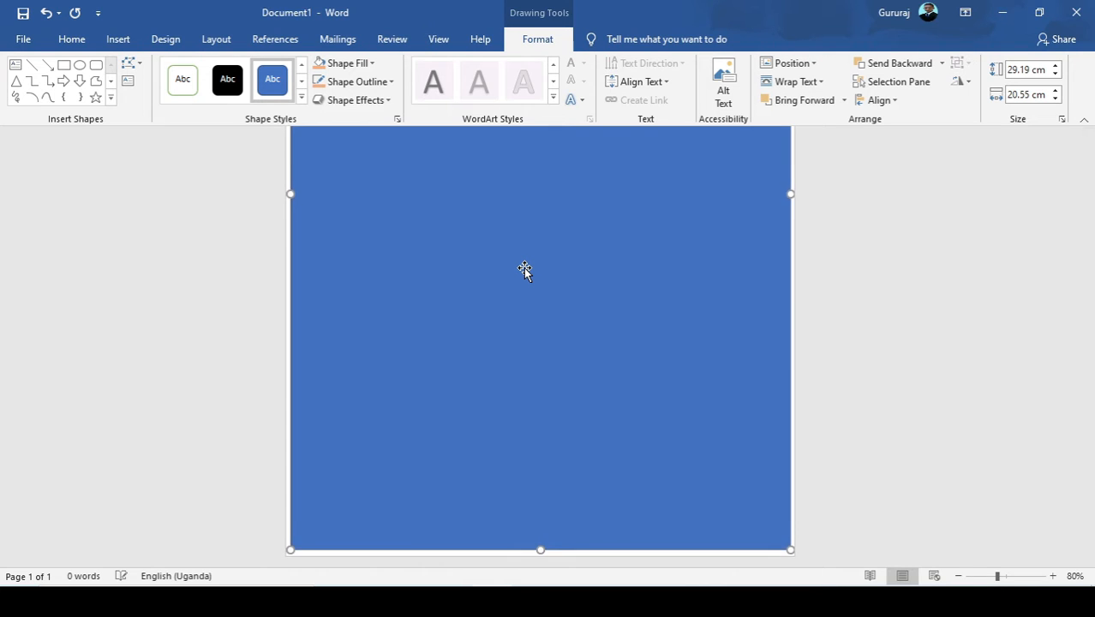
Fill the large rectangle with the light orange theme colour.
{"action": "scroll", "coordinate": [524, 268], "scroll_direction": "up", "scroll_amount": 5}
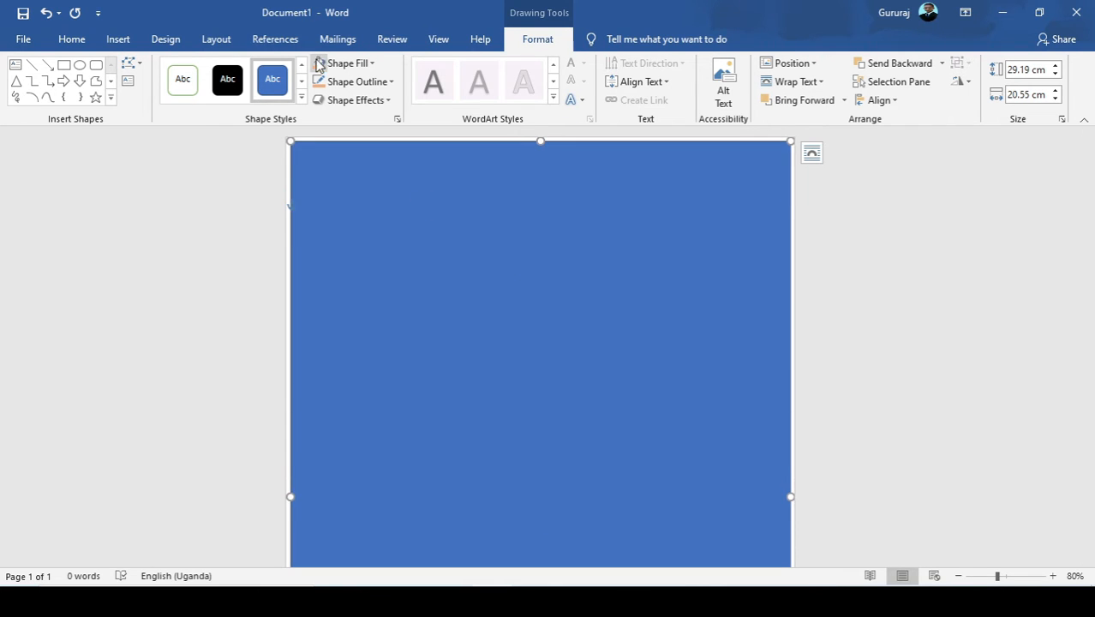
{"action": "left_click", "coordinate": [371, 65]}
{"action": "left_click", "coordinate": [371, 65]}
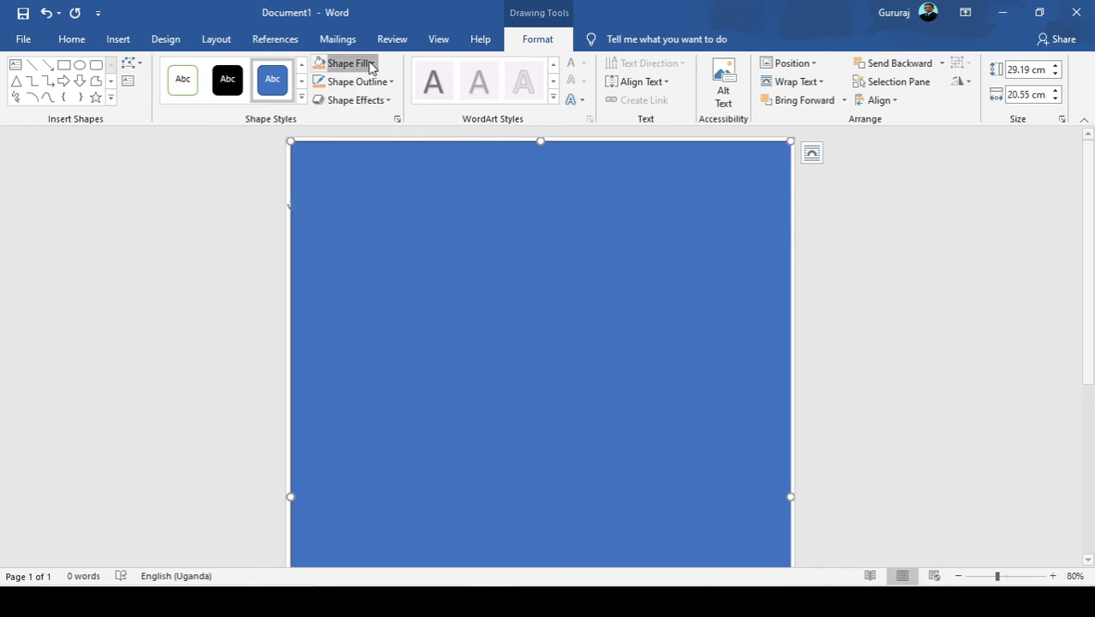
{"action": "left_click", "coordinate": [371, 66]}
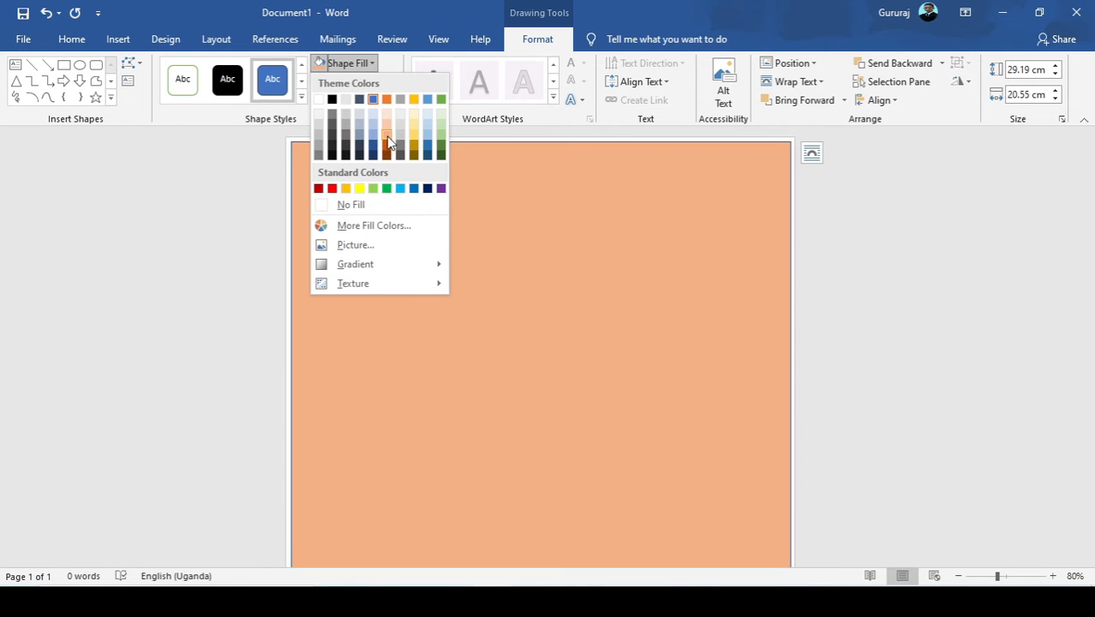
{"action": "left_click", "coordinate": [387, 141]}
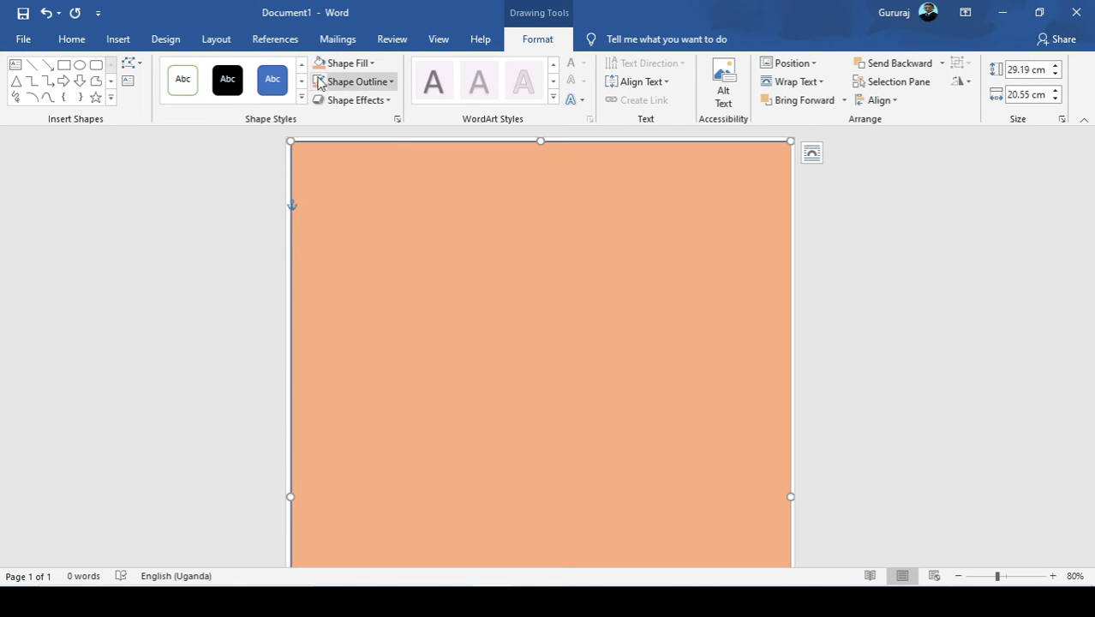
Duplicate the orange rectangle, shrink the copy from its upper-left corner and place it inside the original.
{"action": "left_click", "coordinate": [70, 41]}
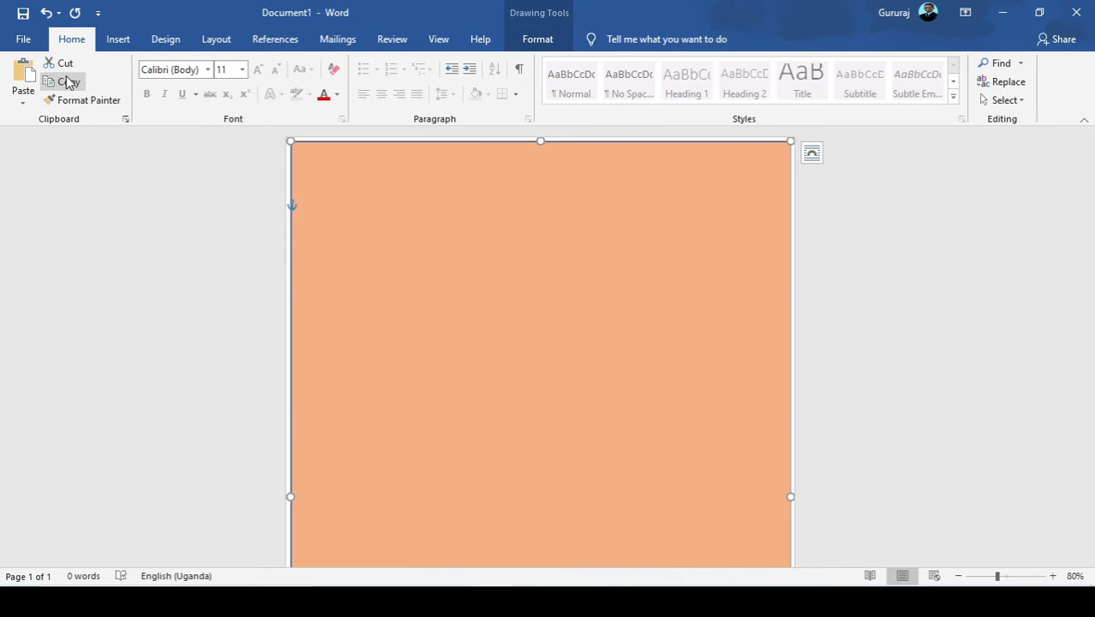
{"action": "left_click", "coordinate": [67, 81]}
{"action": "left_click", "coordinate": [23, 75]}
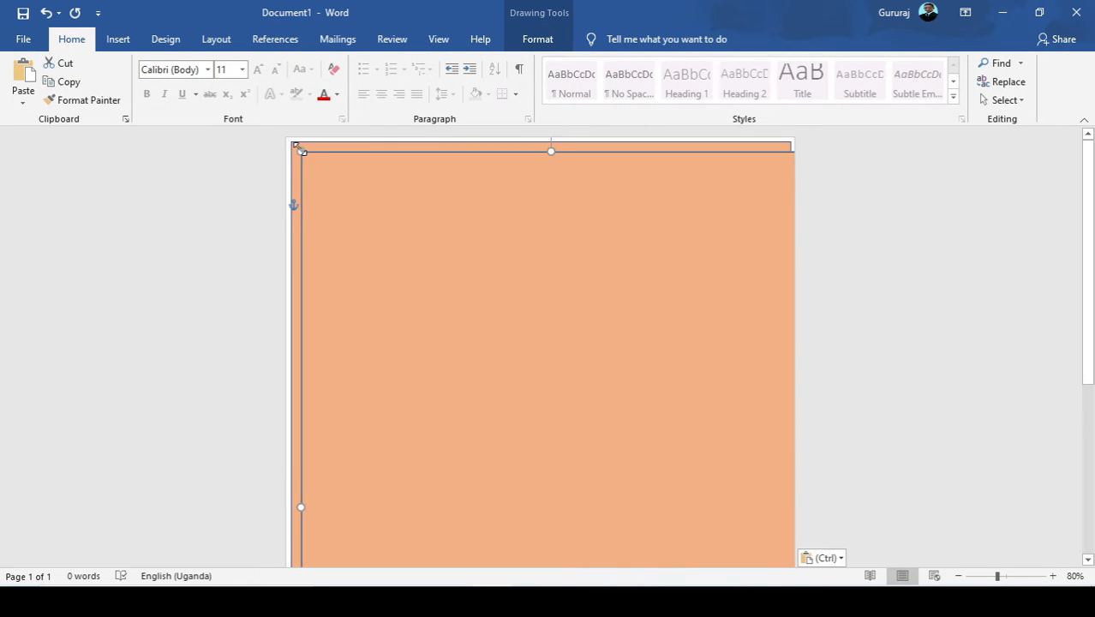
{"action": "left_click_drag", "start_coordinate": [300, 148], "coordinate": [323, 174]}
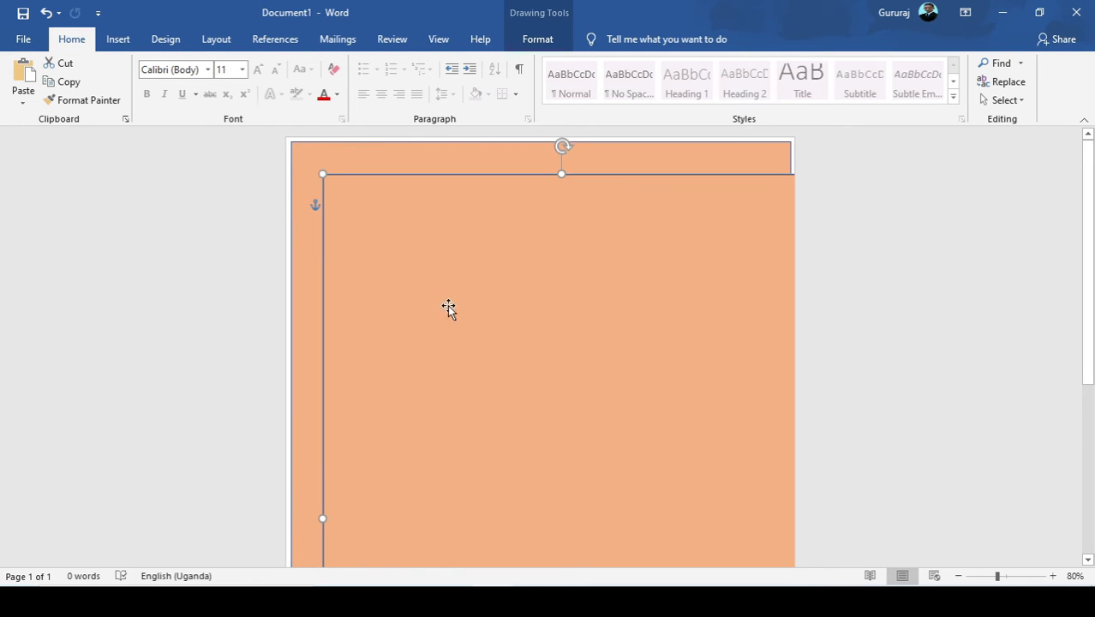
{"action": "left_click_drag", "start_coordinate": [448, 308], "coordinate": [431, 286]}
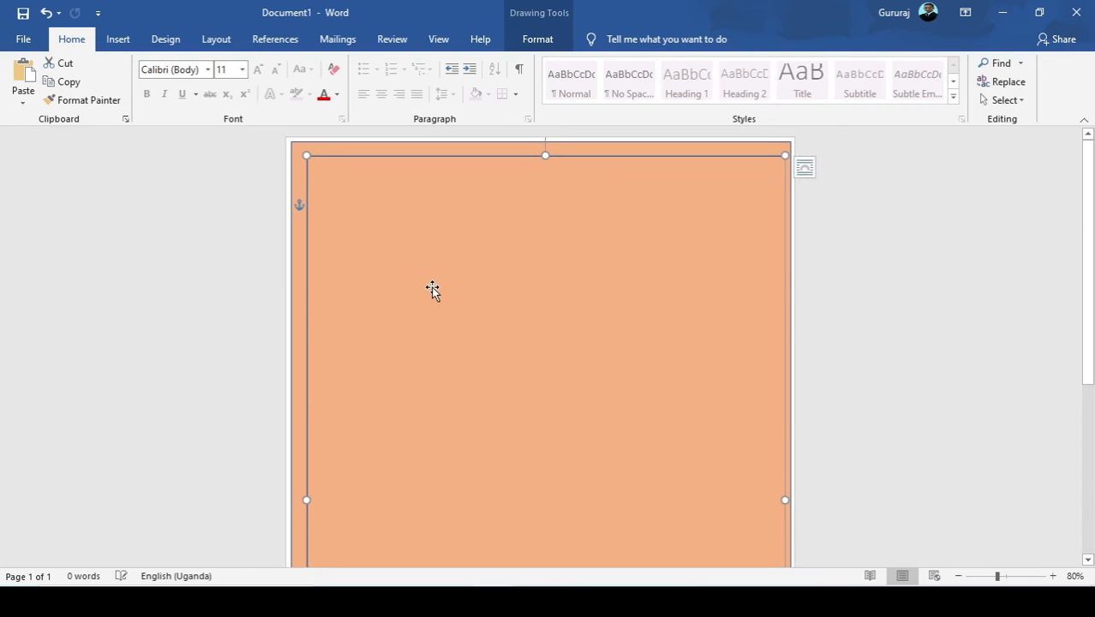
Shrink the inner rectangle from its lower-right corner and move it toward the centre of the outer rectangle.
{"action": "scroll", "coordinate": [480, 326], "scroll_direction": "down", "scroll_amount": 5}
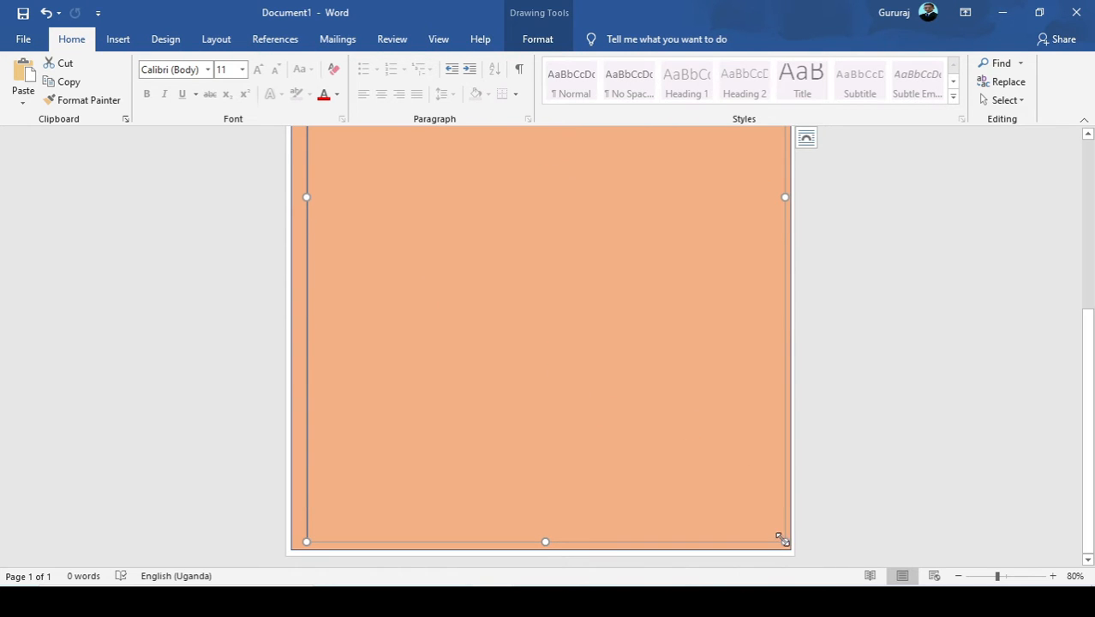
{"action": "left_click_drag", "start_coordinate": [782, 536], "coordinate": [762, 509]}
{"action": "scroll", "coordinate": [648, 411], "scroll_direction": "up", "scroll_amount": 5}
{"action": "scroll", "coordinate": [590, 368], "scroll_direction": "up", "scroll_amount": 1}
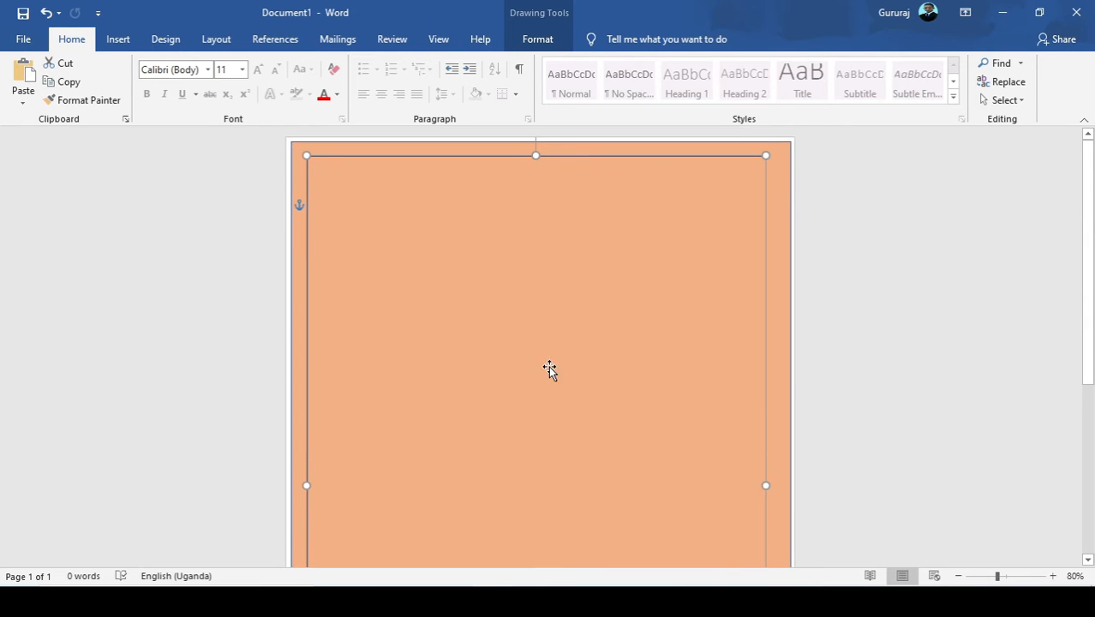
{"action": "mouse_move", "coordinate": [542, 367]}
{"action": "left_mouse_down"}
{"action": "mouse_move", "coordinate": [569, 376]}
{"action": "mouse_move", "coordinate": [553, 369]}
{"action": "left_mouse_up"}
{"action": "scroll", "coordinate": [553, 370], "scroll_direction": "down", "scroll_amount": 5}
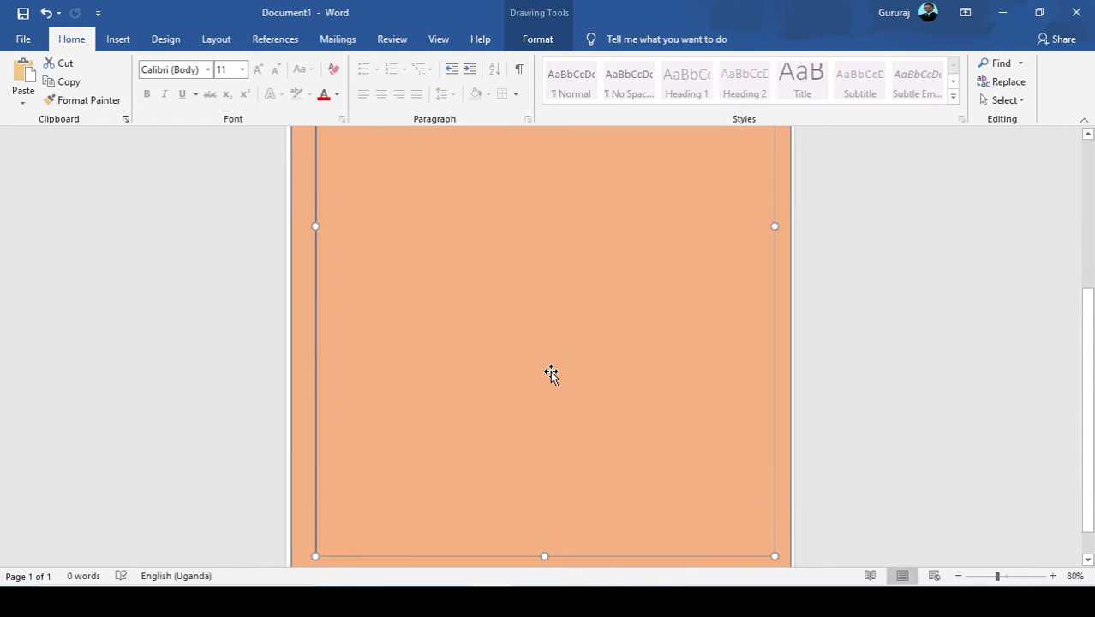
{"action": "scroll", "coordinate": [540, 360], "scroll_direction": "up", "scroll_amount": 4}
{"action": "scroll", "coordinate": [538, 357], "scroll_direction": "up", "scroll_amount": 1}
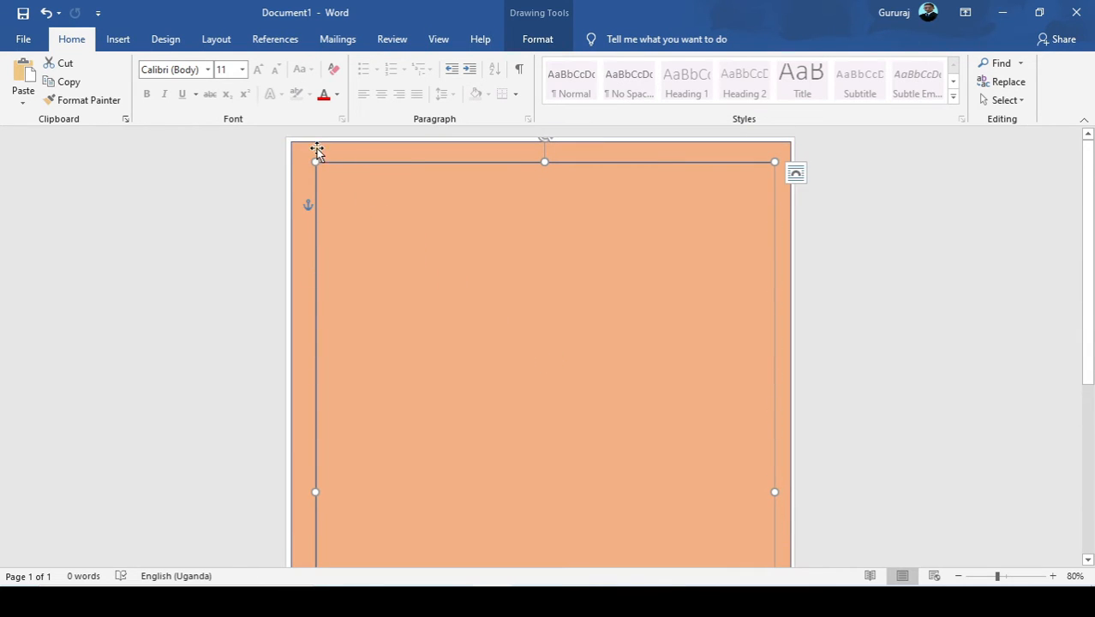
Resize the inner rectangle to about 26.32 cm by 17.78 cm, leaving an even border inside the outer rectangle.
{"action": "left_click_drag", "start_coordinate": [311, 157], "coordinate": [324, 175]}
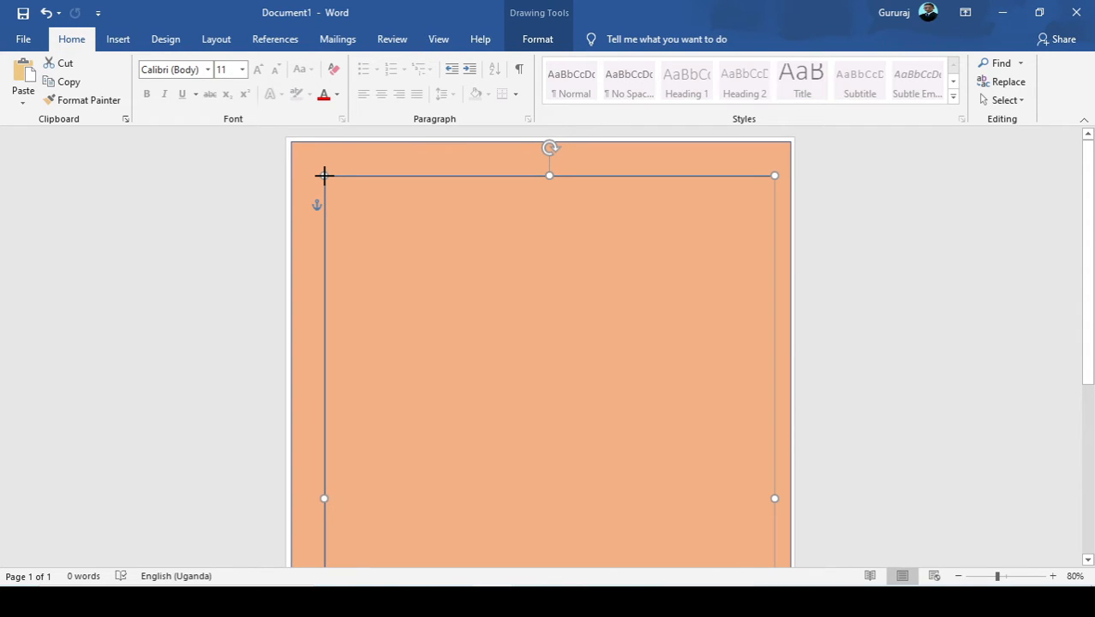
{"action": "scroll", "coordinate": [568, 410], "scroll_direction": "down", "scroll_amount": 4}
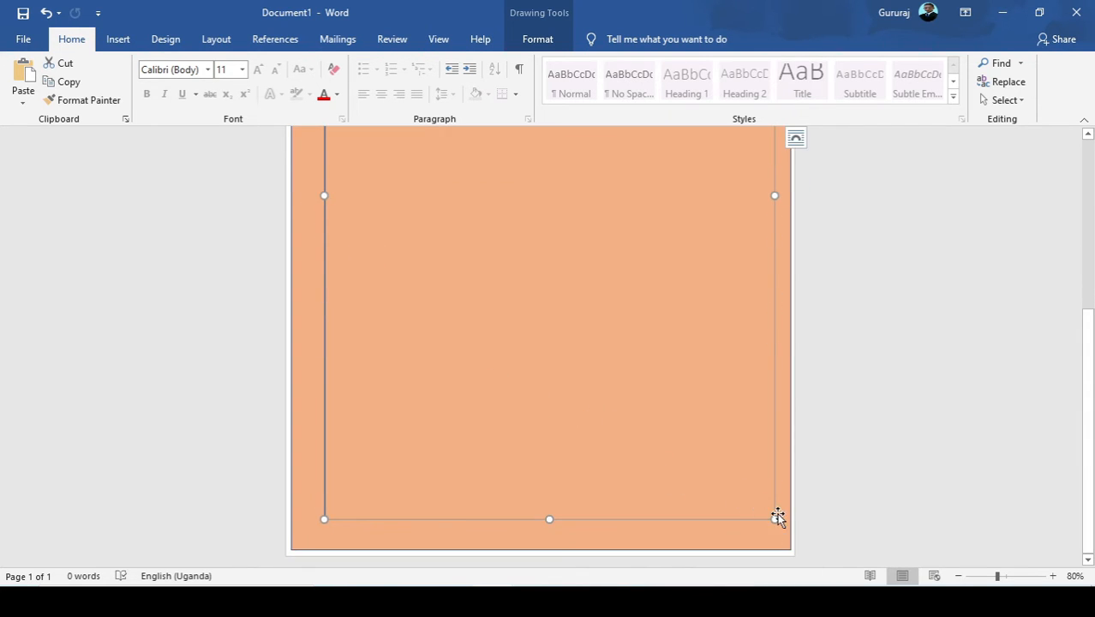
{"action": "mouse_move", "coordinate": [773, 518]}
{"action": "left_mouse_down"}
{"action": "mouse_move", "coordinate": [763, 507]}
{"action": "mouse_move", "coordinate": [756, 514]}
{"action": "left_mouse_up"}
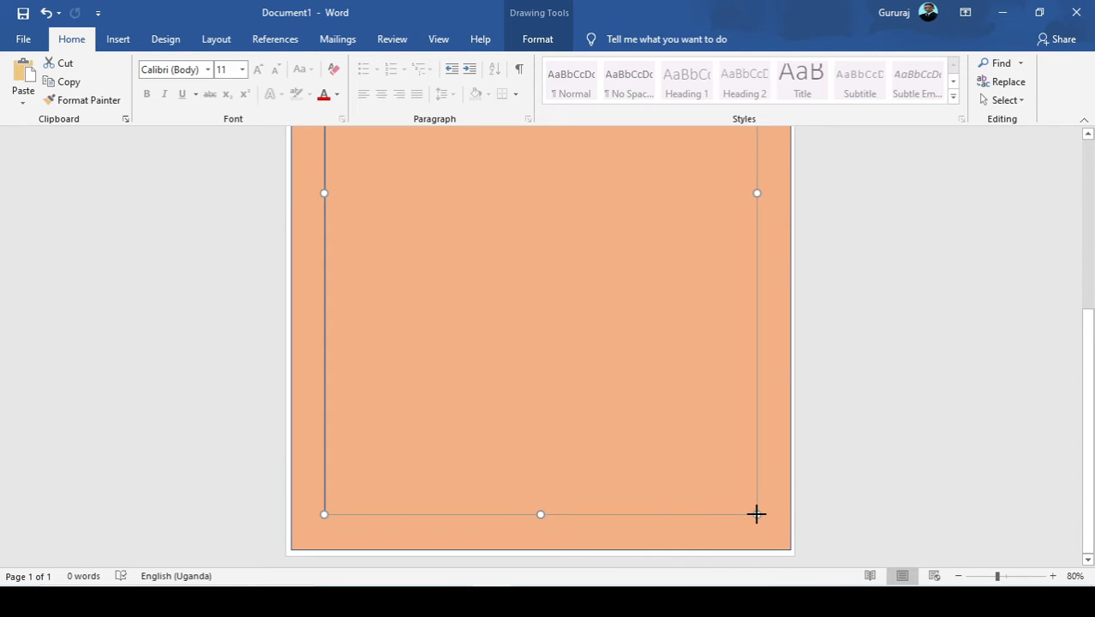
{"action": "scroll", "coordinate": [668, 403], "scroll_direction": "up", "scroll_amount": 4}
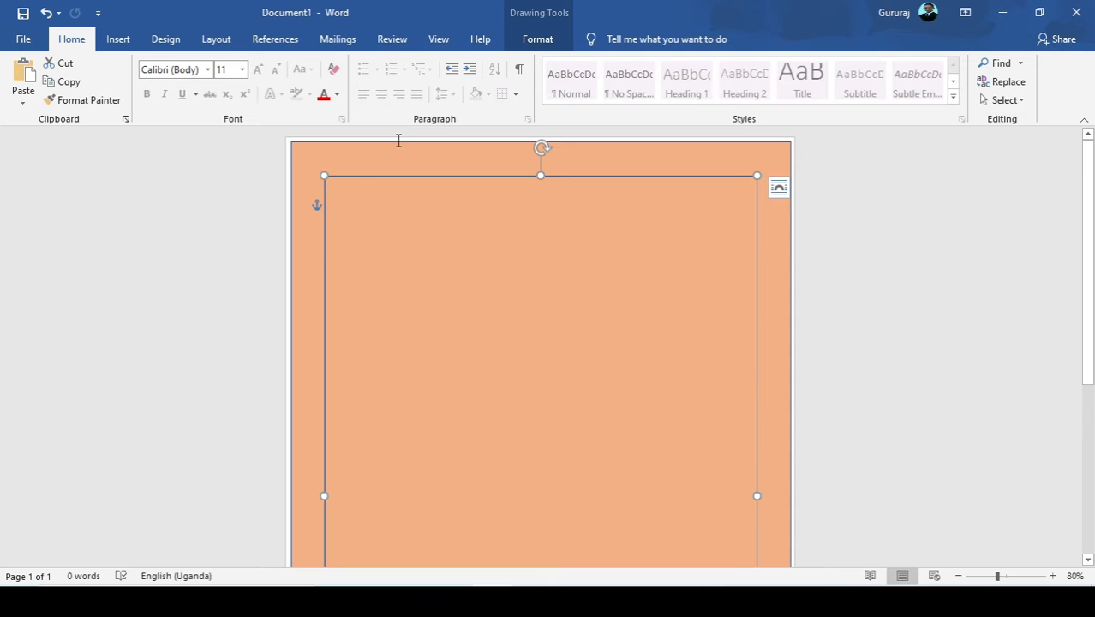
Set the outer rectangle's outline to the same light orange as its fill.
{"action": "left_click", "coordinate": [399, 140]}
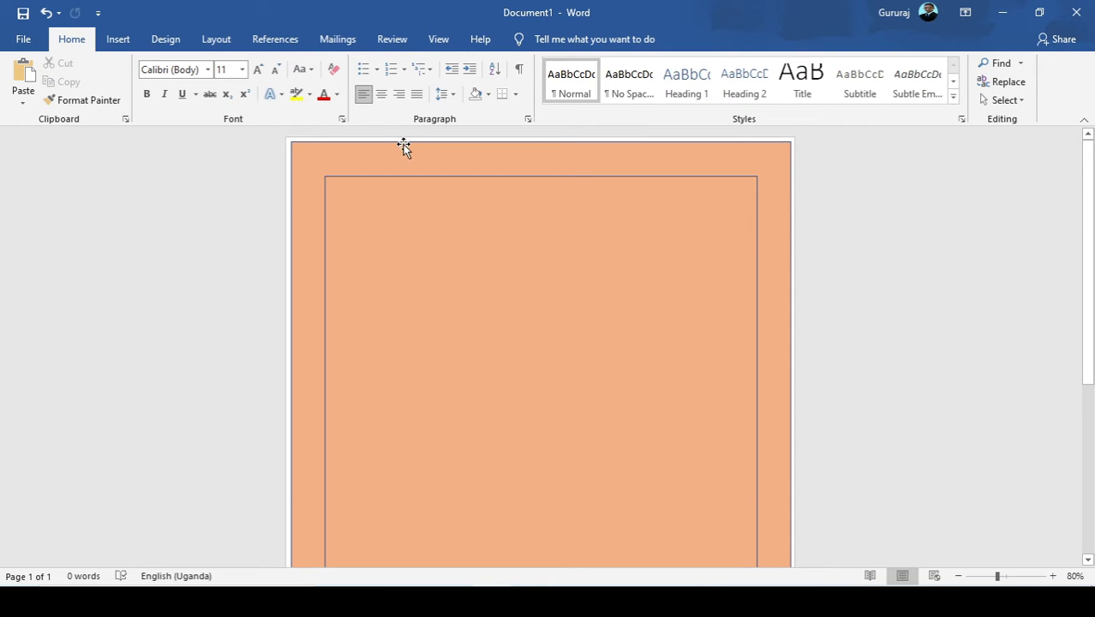
{"action": "left_click", "coordinate": [404, 148]}
{"action": "left_click", "coordinate": [538, 39]}
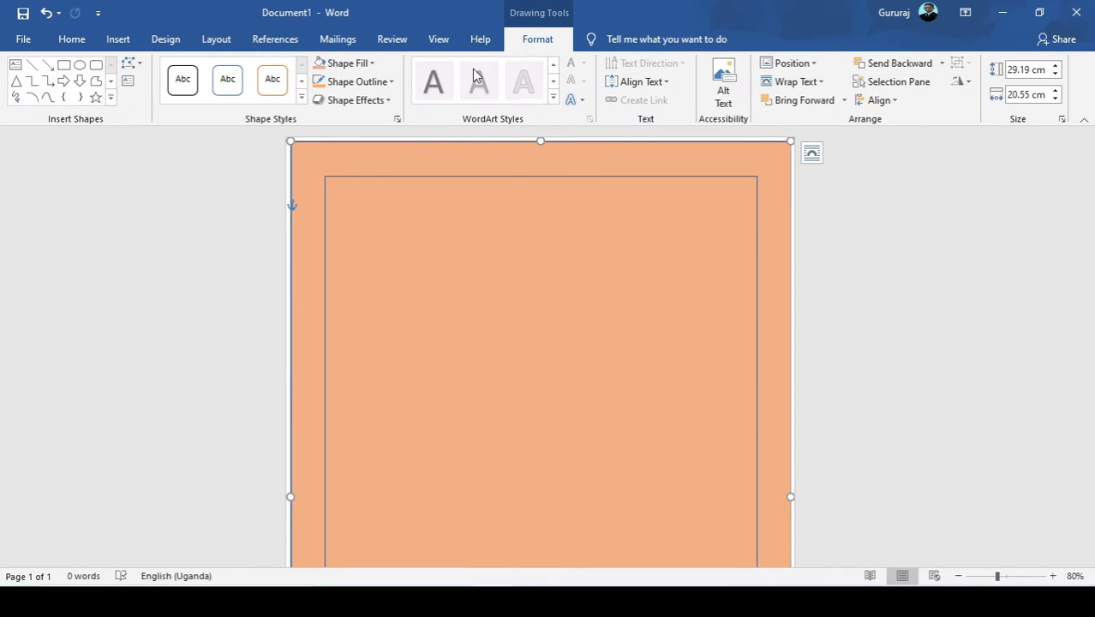
{"action": "left_click", "coordinate": [355, 81]}
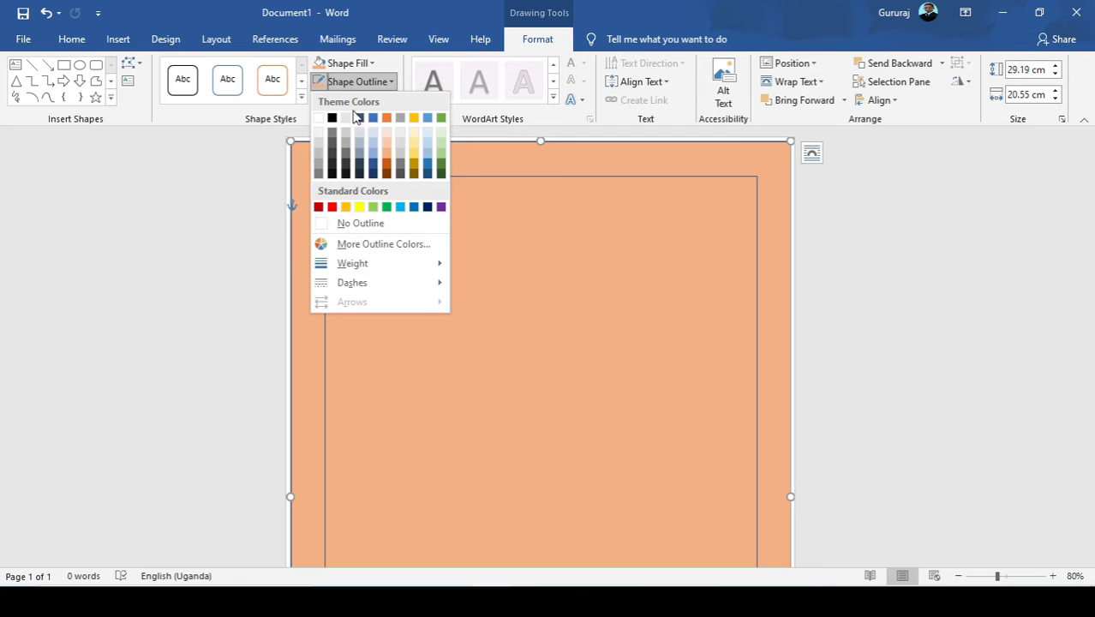
{"action": "left_click", "coordinate": [383, 152]}
Fill the inner rectangle with white and give it an orange outline.
{"action": "left_click", "coordinate": [422, 178]}
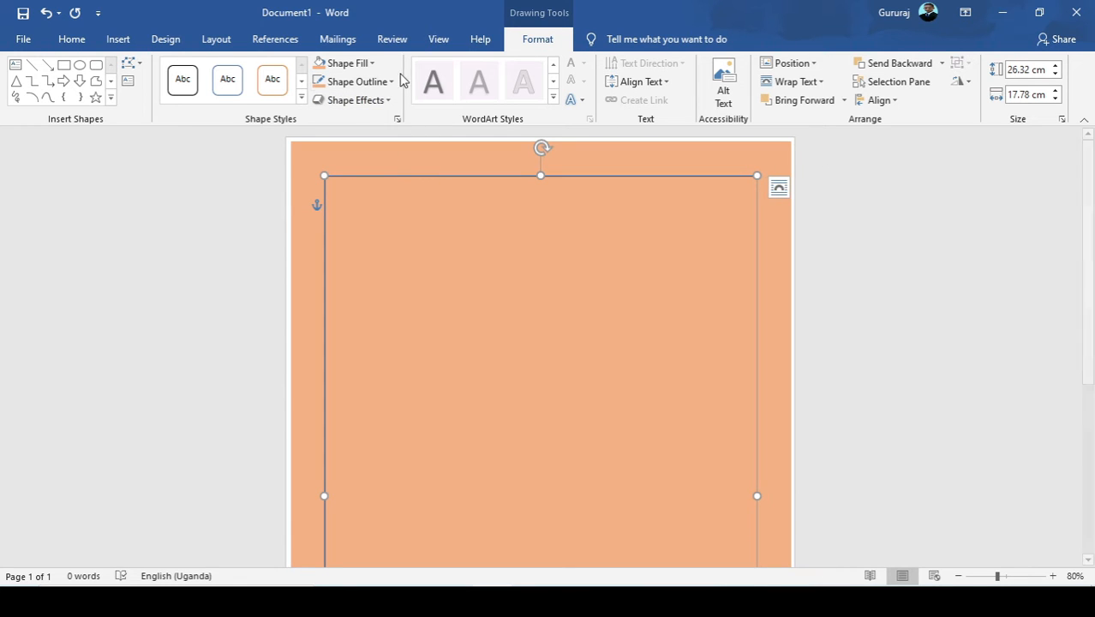
{"action": "left_click", "coordinate": [372, 63]}
{"action": "left_click", "coordinate": [319, 100]}
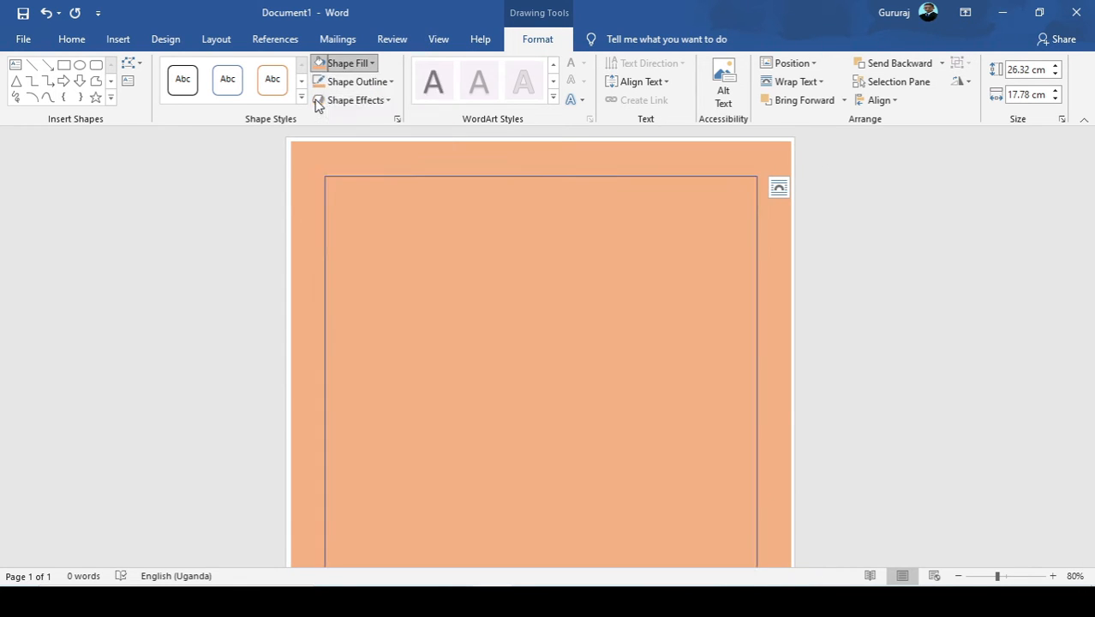
{"action": "left_click", "coordinate": [393, 86]}
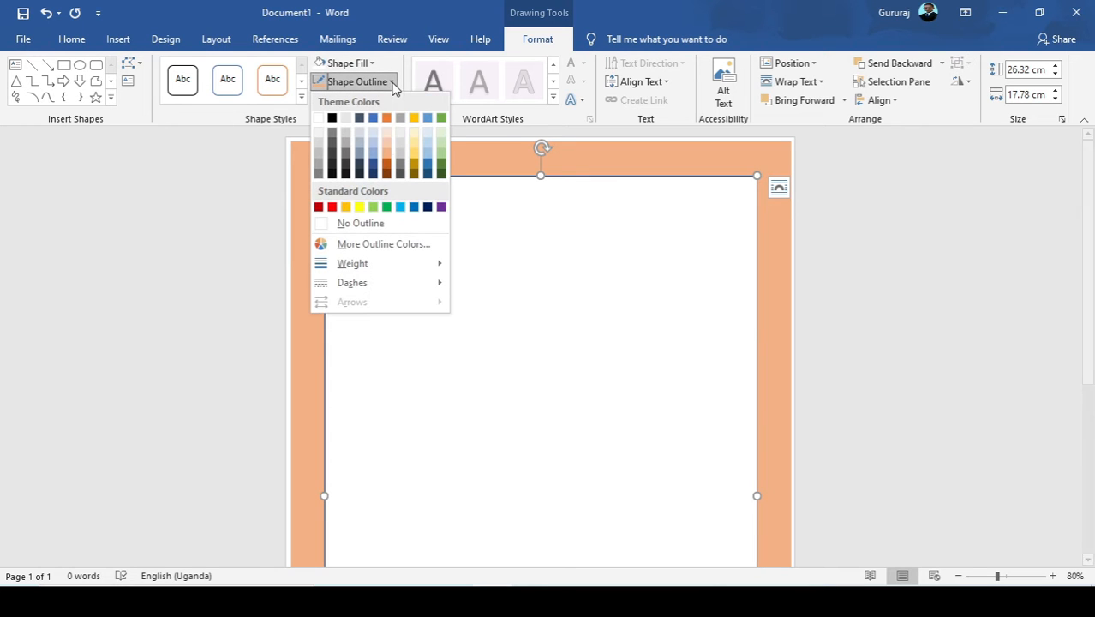
{"action": "left_click", "coordinate": [384, 152]}
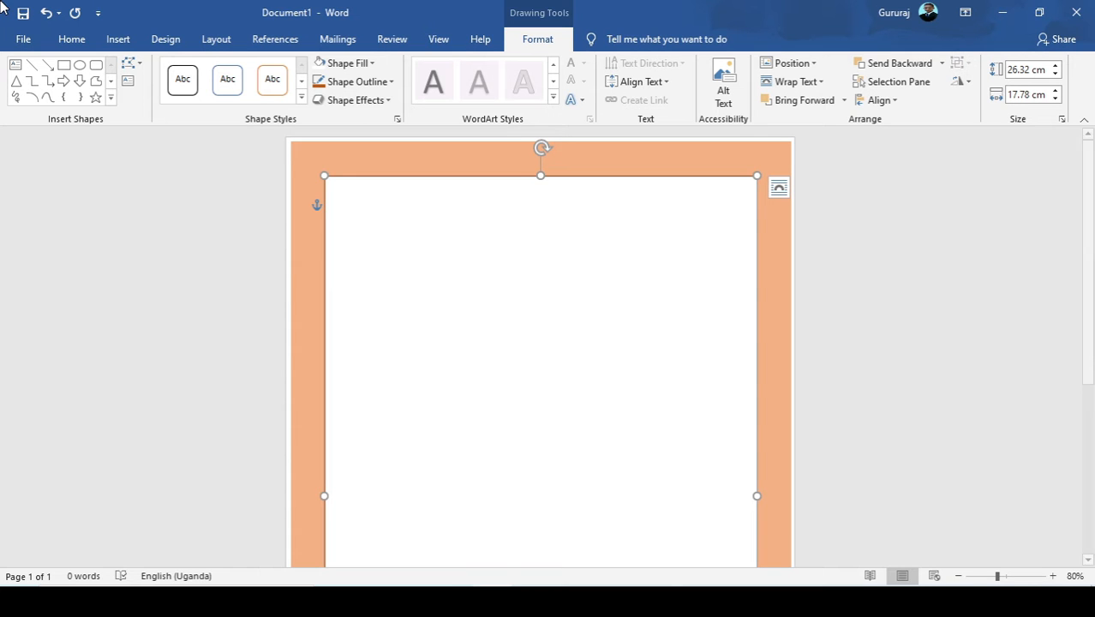
{"action": "left_click", "coordinate": [269, 274]}
{"action": "left_click", "coordinate": [444, 327]}
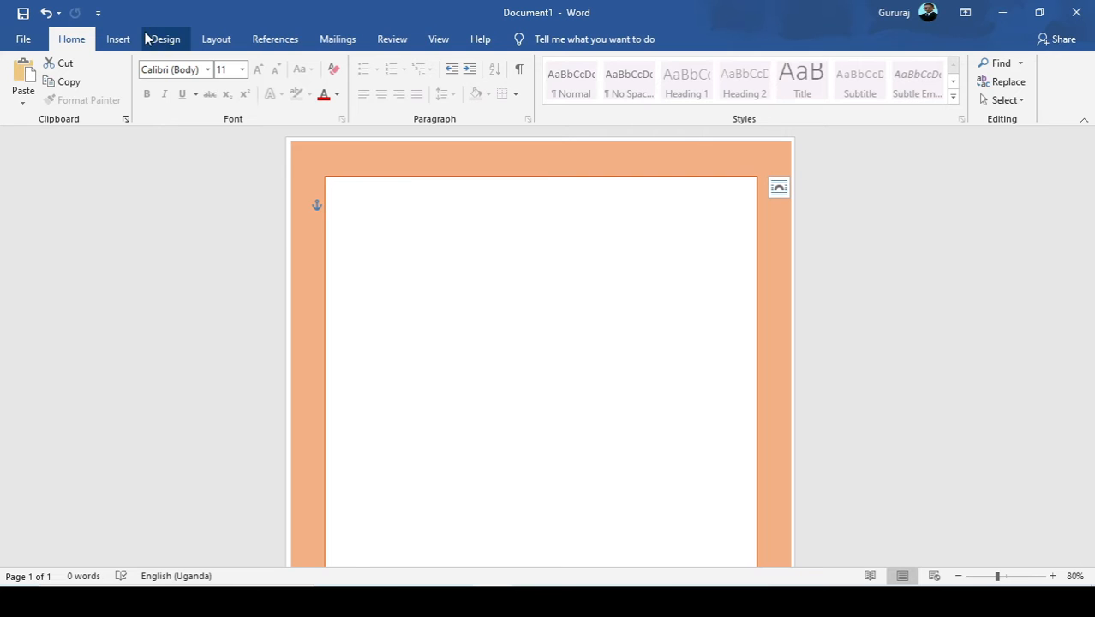
{"action": "left_click", "coordinate": [109, 43]}
{"action": "left_click", "coordinate": [211, 64]}
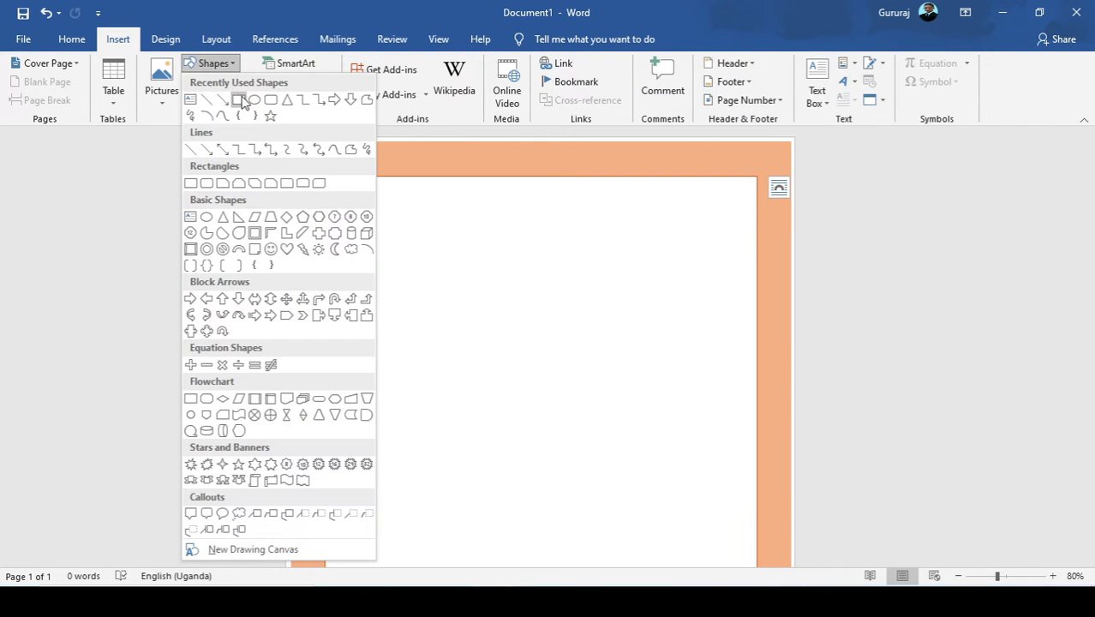
{"action": "left_click", "coordinate": [239, 101]}
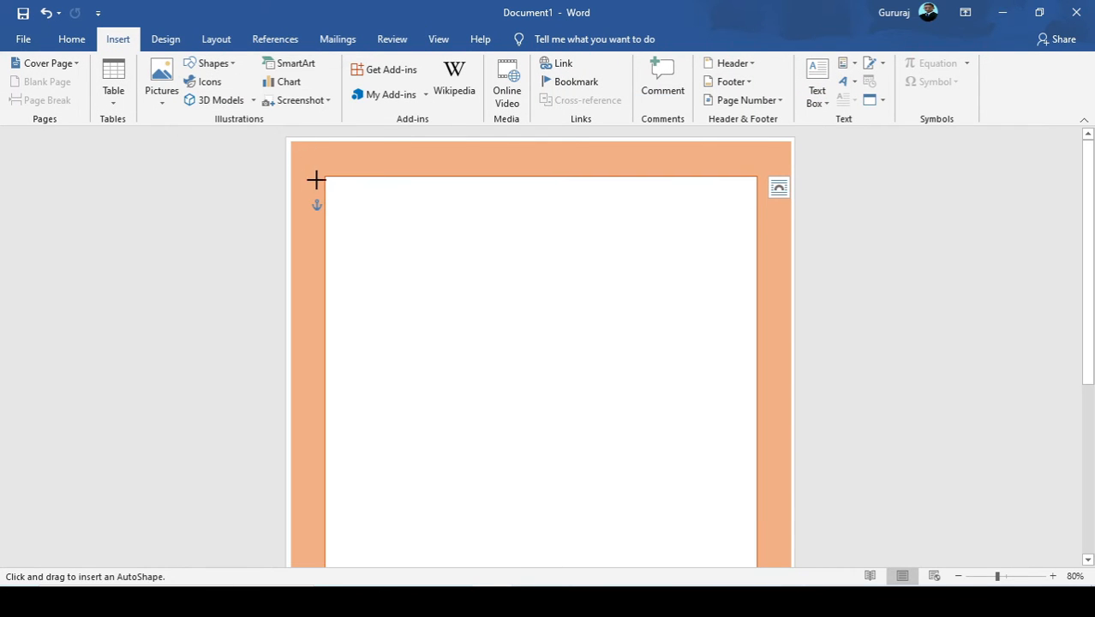
{"action": "left_click", "coordinate": [209, 65]}
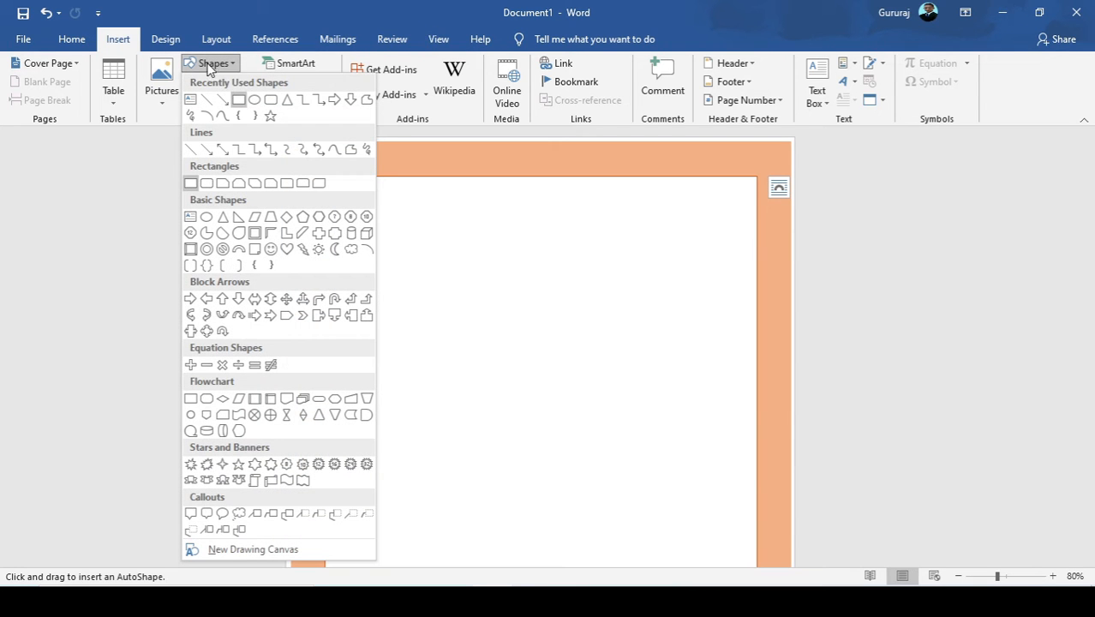
{"action": "left_click", "coordinate": [254, 99]}
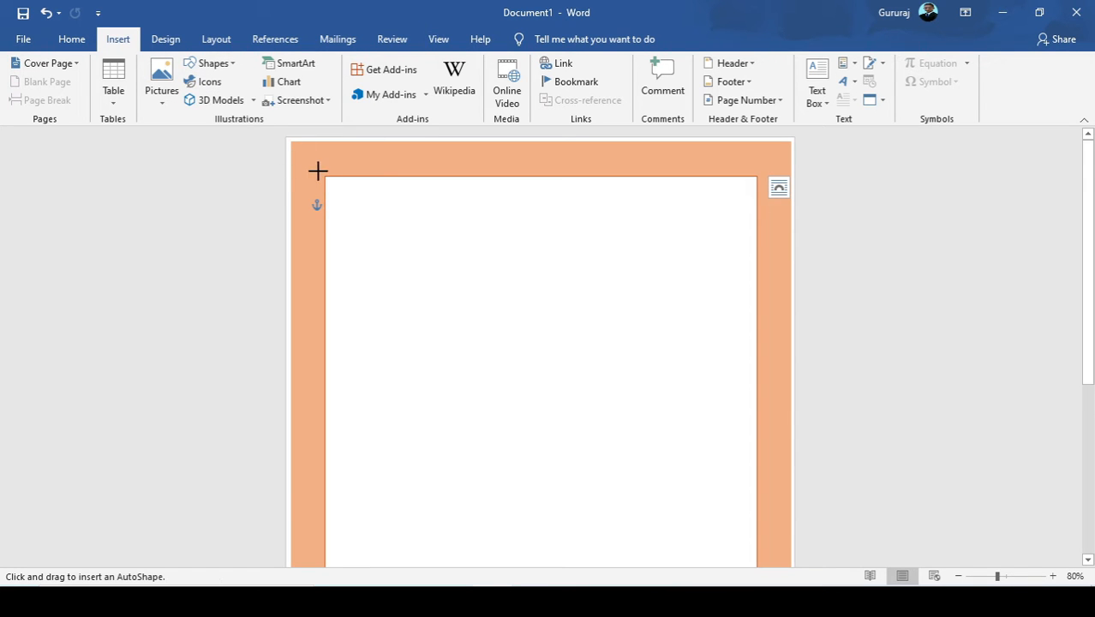
{"action": "mouse_move", "coordinate": [318, 170]}
{"action": "left_mouse_down"}
{"action": "mouse_move", "coordinate": [364, 219]}
{"action": "mouse_move", "coordinate": [349, 185]}
{"action": "mouse_move", "coordinate": [334, 180]}
{"action": "mouse_move", "coordinate": [336, 191]}
{"action": "mouse_move", "coordinate": [325, 174]}
{"action": "left_mouse_up"}
{"action": "key", "text": "Delete"}
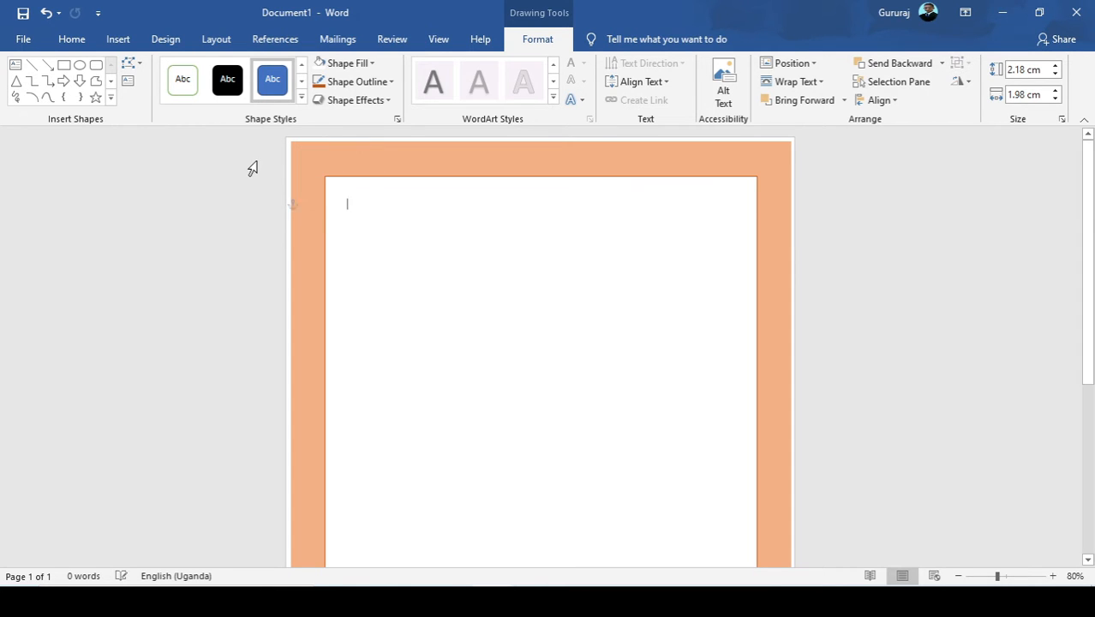
Draw a small rectangle about 1.48 cm high and 1.62 cm wide over the white rectangle's upper-left corner.
{"action": "left_click", "coordinate": [114, 35]}
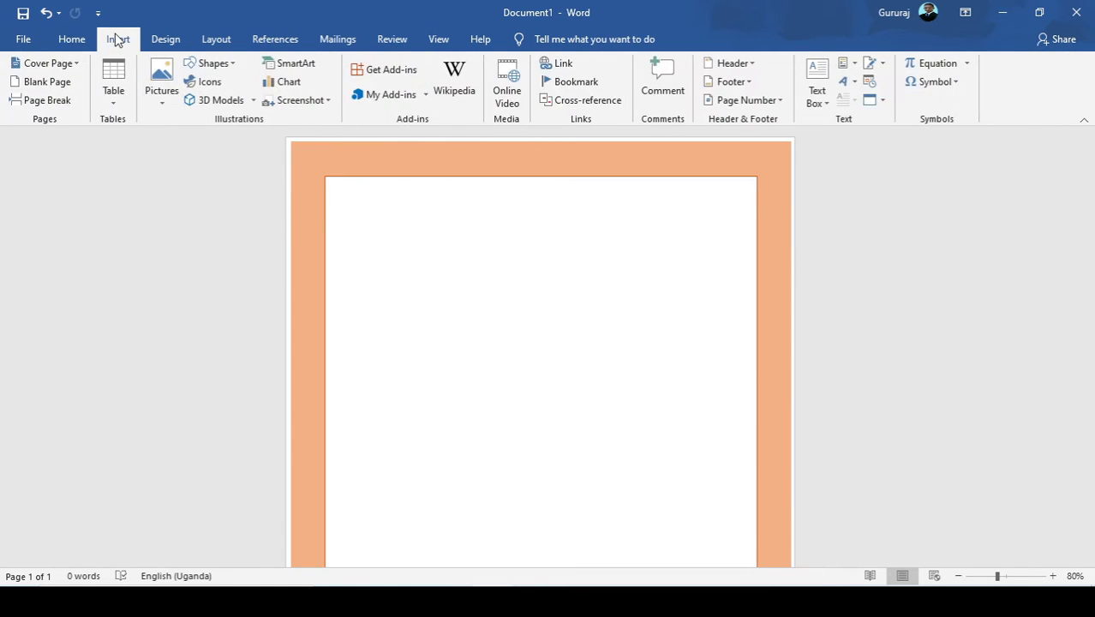
{"action": "left_click", "coordinate": [206, 67]}
{"action": "left_click", "coordinate": [239, 99]}
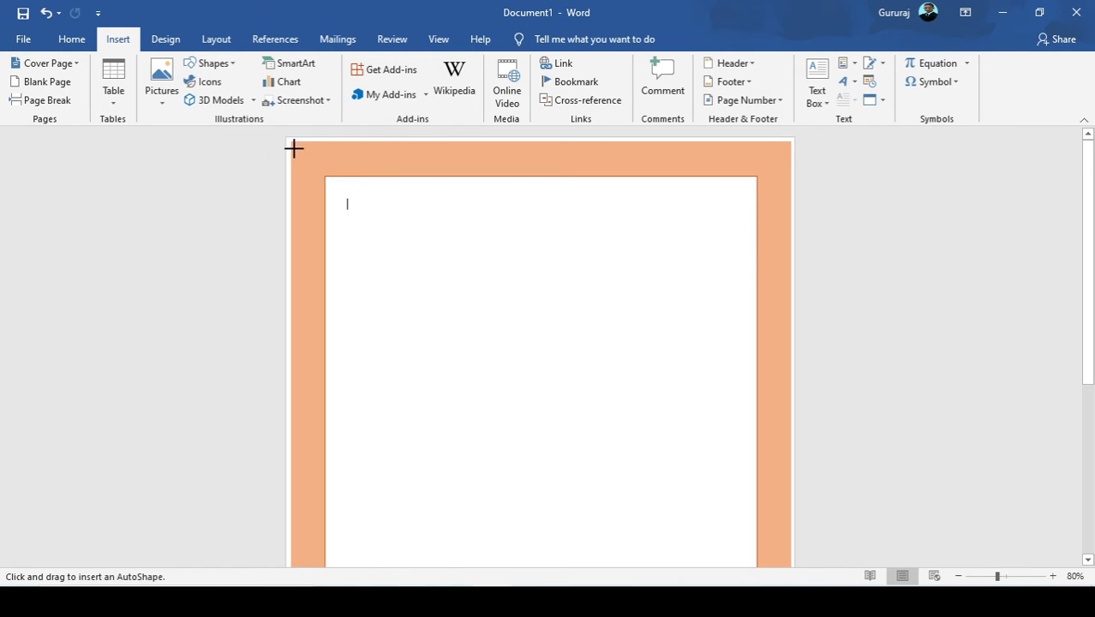
{"action": "left_click_drag", "start_coordinate": [311, 166], "coordinate": [350, 202]}
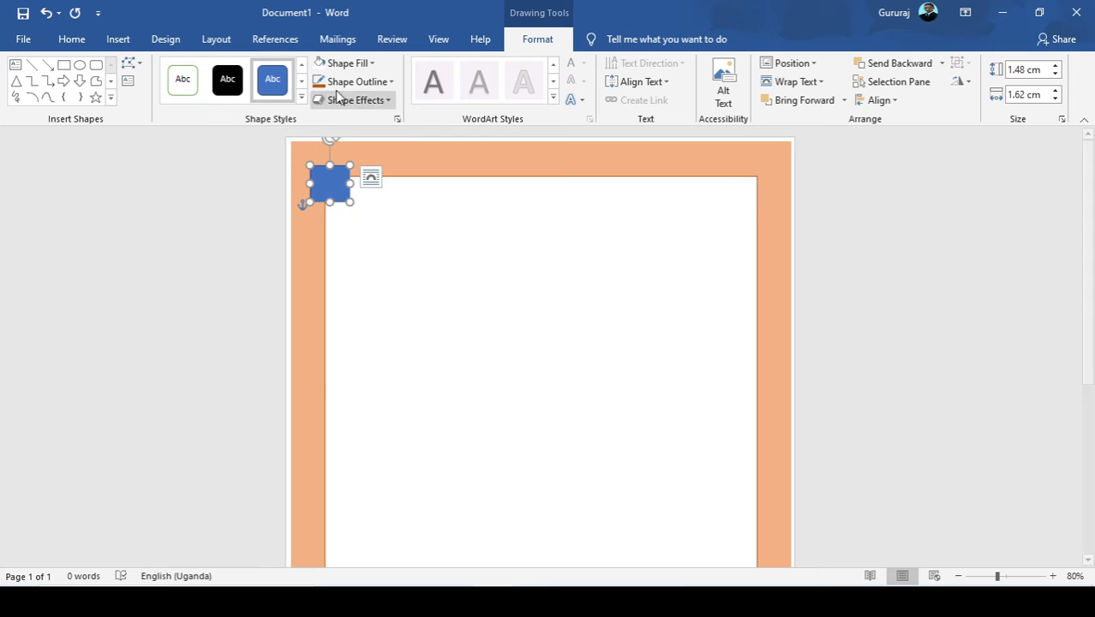
Give the small corner rectangle the same light orange fill as the frame and a matching light orange outline.
{"action": "left_click", "coordinate": [374, 65]}
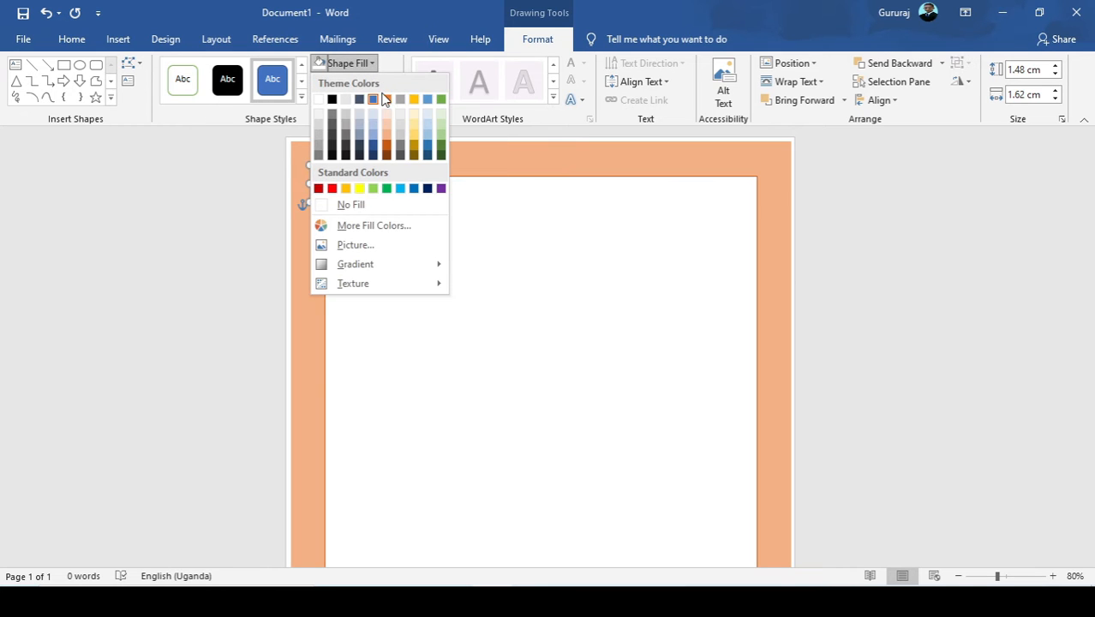
{"action": "left_click", "coordinate": [387, 99]}
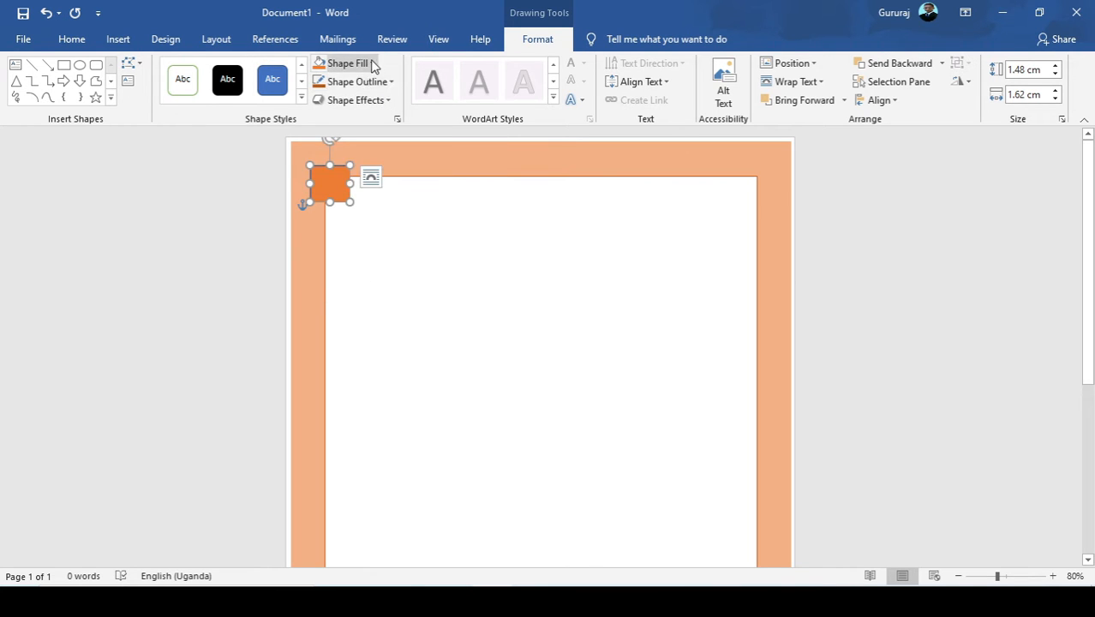
{"action": "left_click", "coordinate": [373, 64]}
{"action": "left_click", "coordinate": [390, 128]}
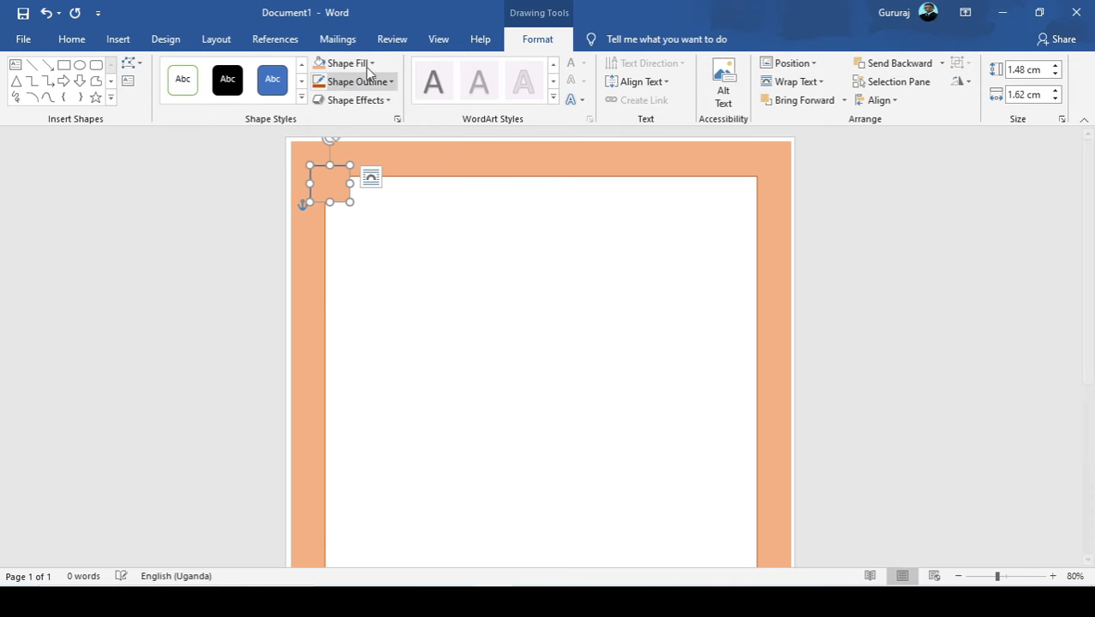
{"action": "left_click", "coordinate": [373, 84]}
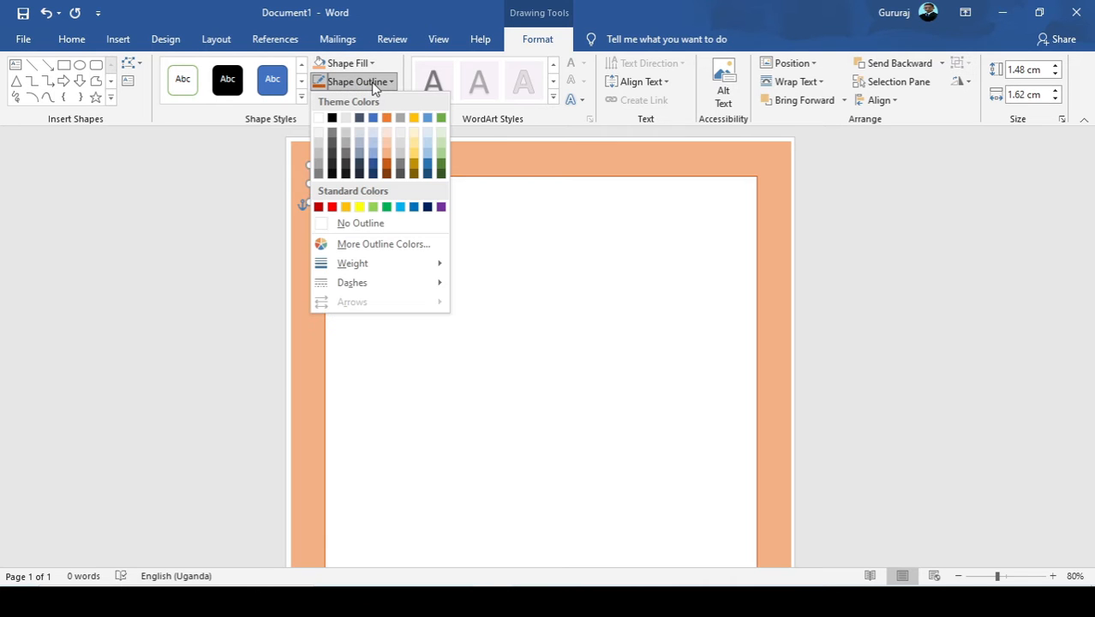
{"action": "left_click", "coordinate": [386, 163]}
{"action": "left_click", "coordinate": [341, 210]}
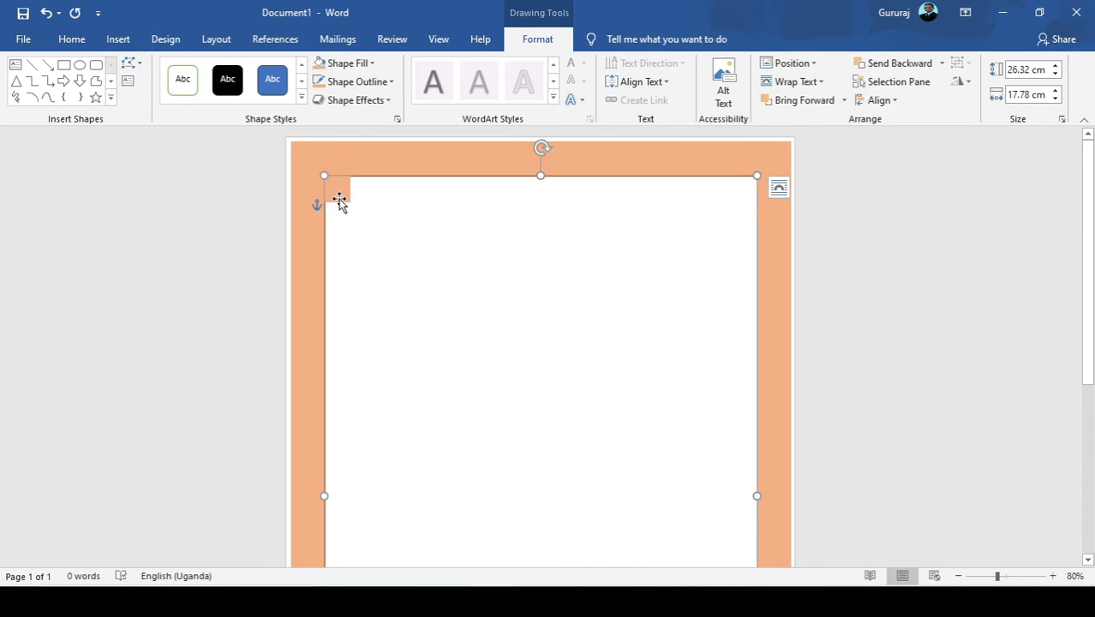
Duplicate the small orange rectangle and align the copy over the white rectangle's upper-right corner.
{"action": "left_click", "coordinate": [340, 200]}
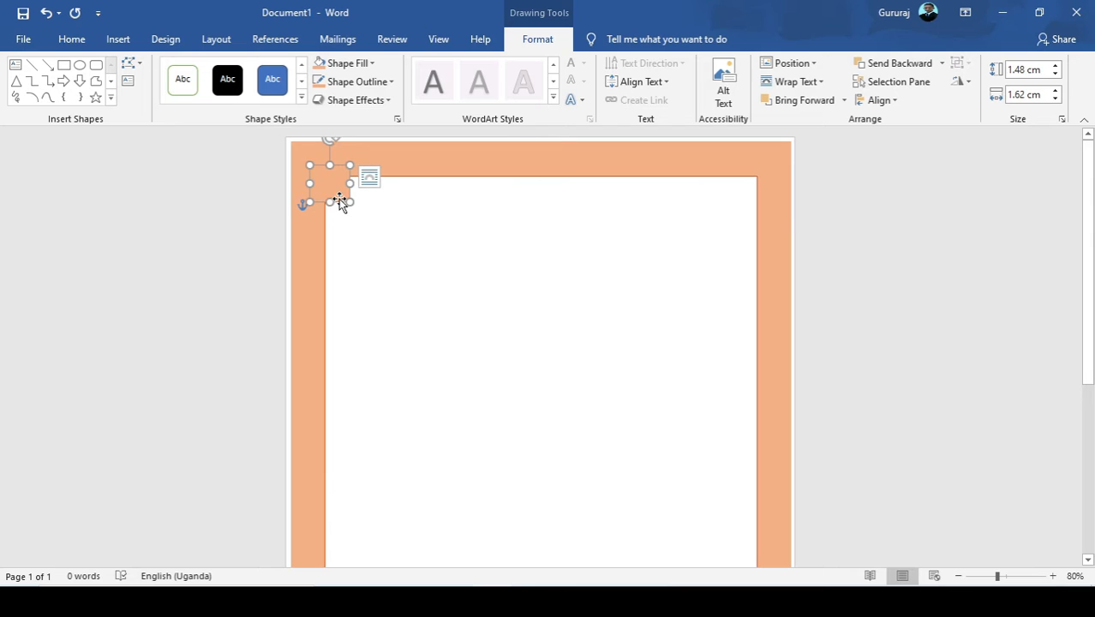
{"action": "left_click", "coordinate": [68, 40]}
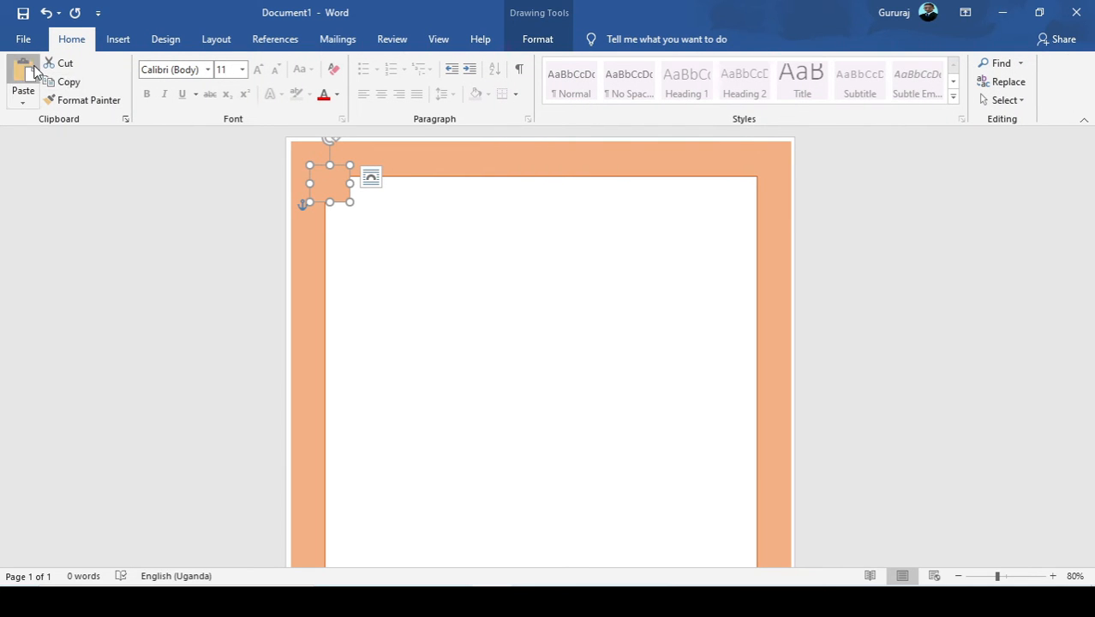
{"action": "left_click", "coordinate": [35, 72]}
{"action": "left_click_drag", "start_coordinate": [342, 199], "coordinate": [762, 181]}
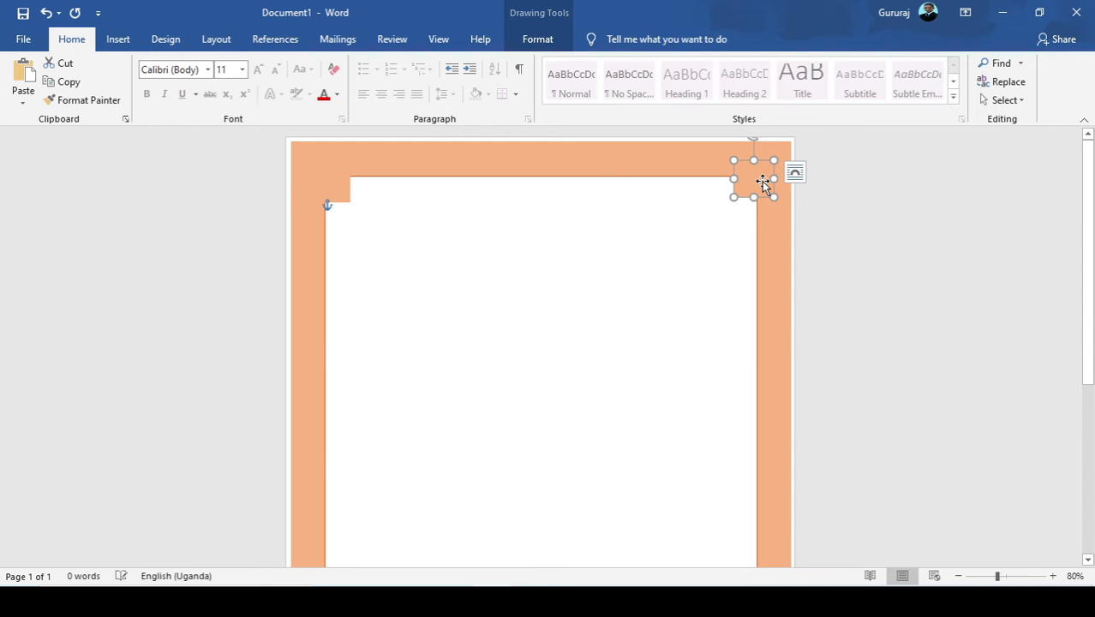
{"action": "left_click", "coordinate": [500, 232]}
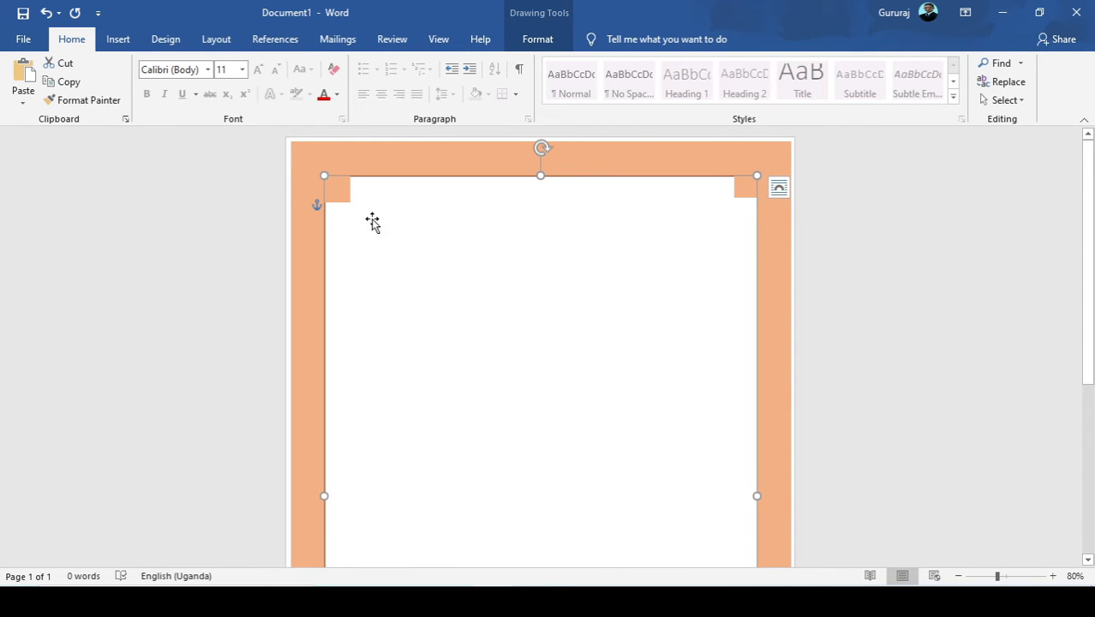
{"action": "left_click", "coordinate": [752, 189]}
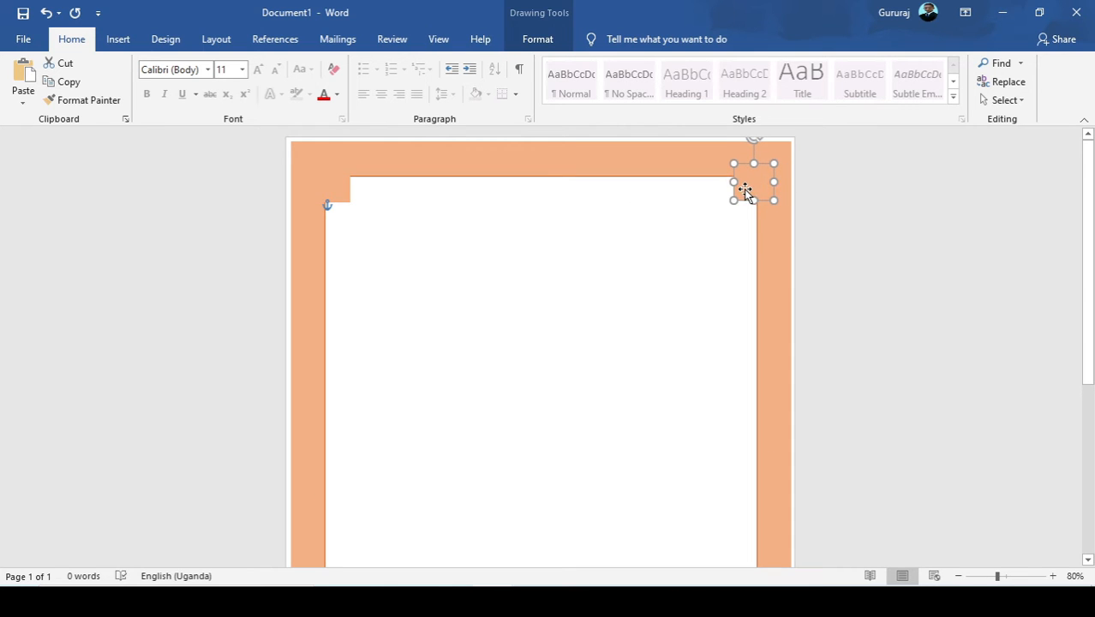
{"action": "left_click", "coordinate": [606, 274]}
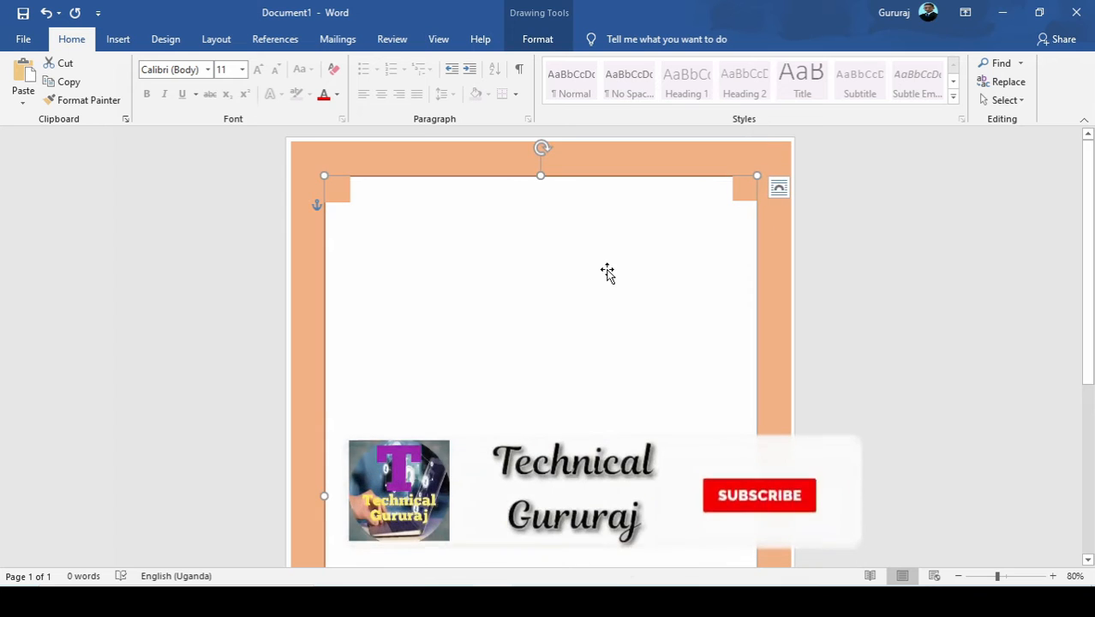
Paste two more copies of the small orange rectangle and move them apart into the lower part of the white area.
{"action": "scroll", "coordinate": [437, 264], "scroll_direction": "down", "scroll_amount": 4}
{"action": "left_click_drag", "start_coordinate": [437, 264], "coordinate": [405, 265]}
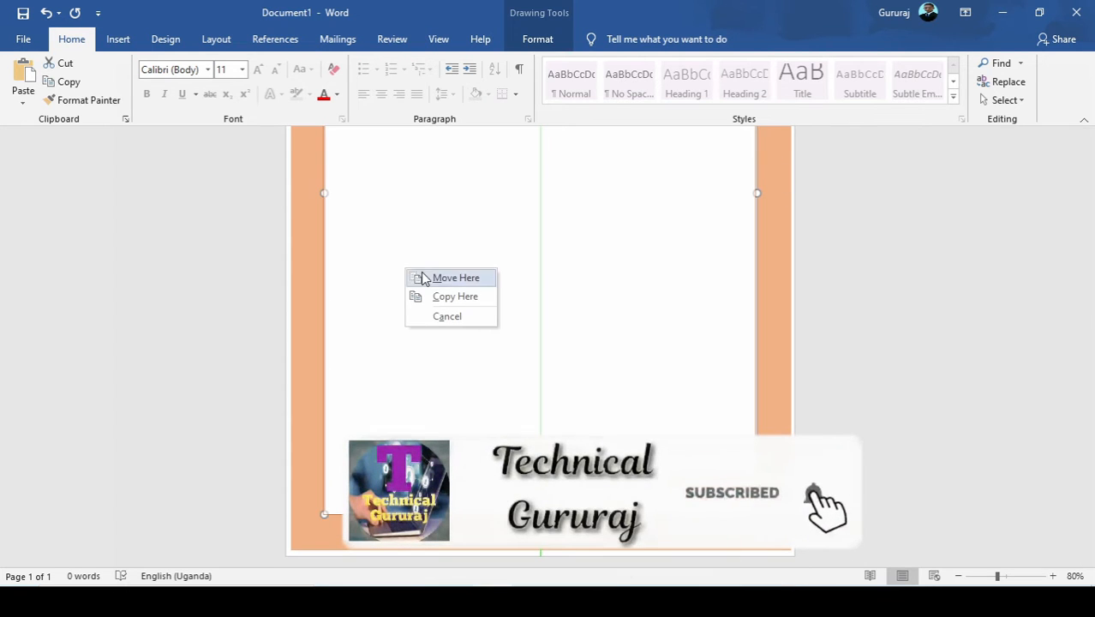
{"action": "left_click", "coordinate": [28, 83]}
{"action": "scroll", "coordinate": [102, 158], "scroll_direction": "up", "scroll_amount": 1}
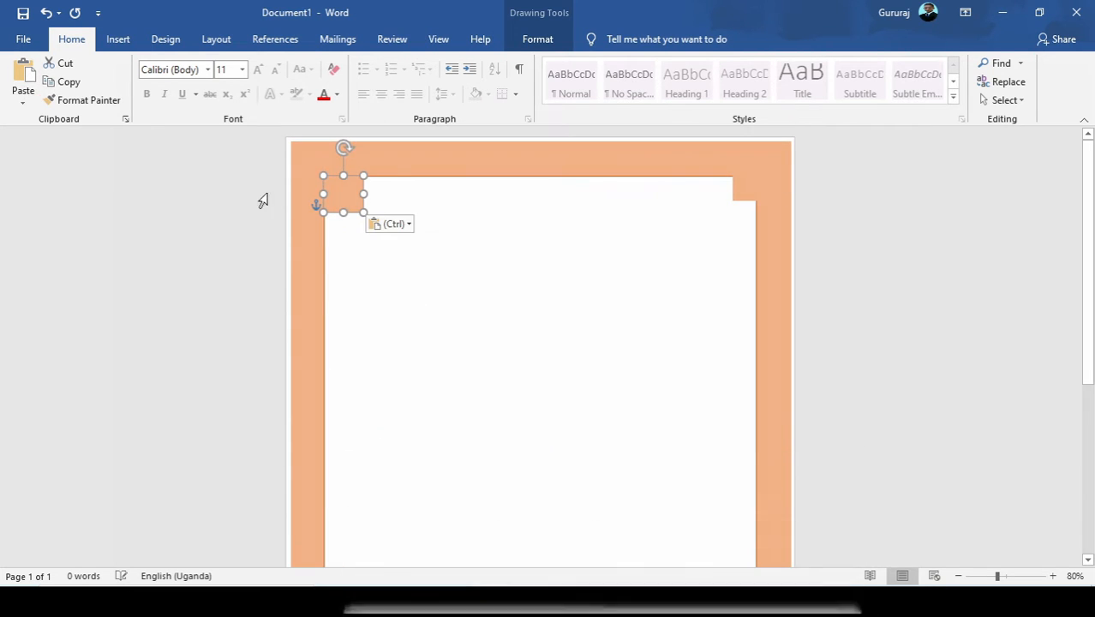
{"action": "left_click_drag", "start_coordinate": [346, 197], "coordinate": [463, 473]}
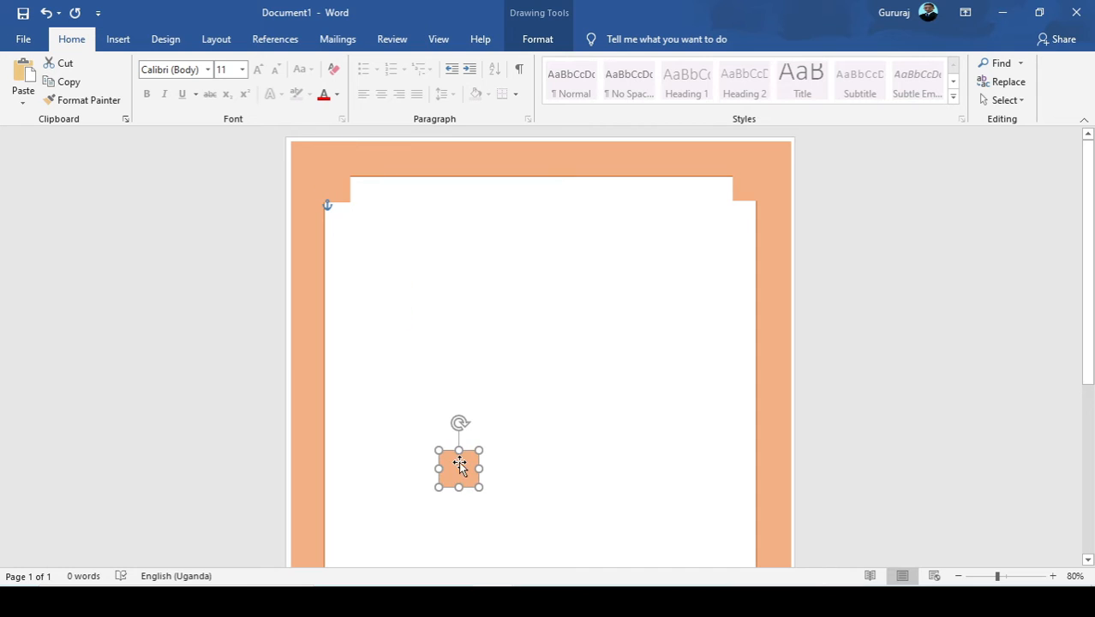
{"action": "left_click", "coordinate": [23, 77]}
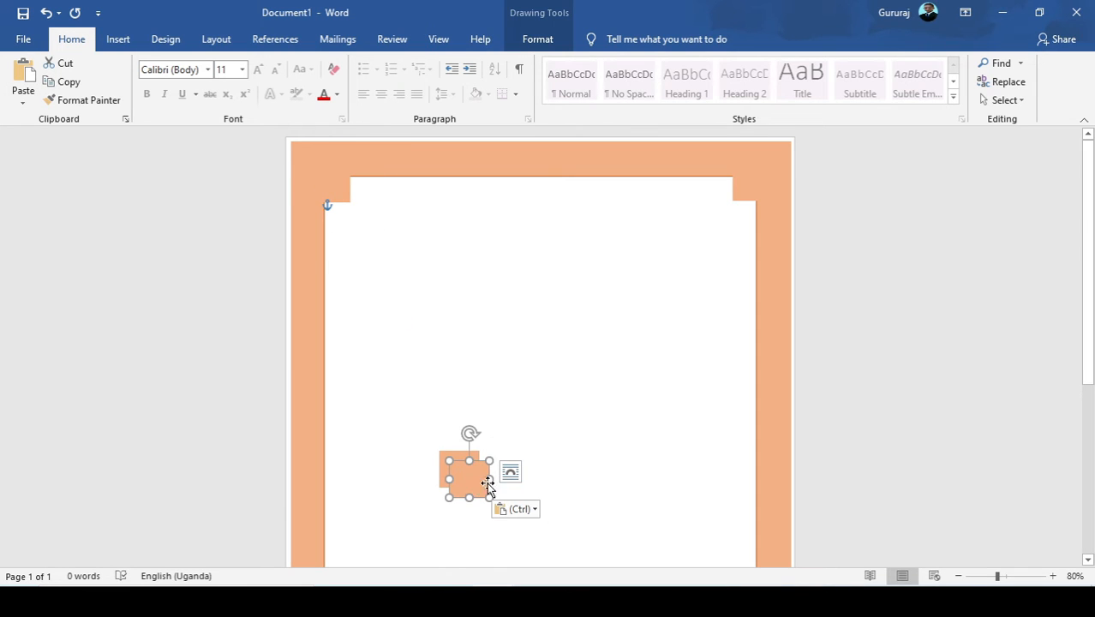
{"action": "left_click_drag", "start_coordinate": [487, 484], "coordinate": [613, 514]}
Position the two loose copies over the white rectangle's lower-left and lower-right corners, level with each other.
{"action": "scroll", "coordinate": [493, 350], "scroll_direction": "down", "scroll_amount": 5}
{"action": "left_click_drag", "start_coordinate": [470, 192], "coordinate": [337, 514]}
{"action": "scroll", "coordinate": [343, 501], "scroll_direction": "up", "scroll_amount": 3}
{"action": "scroll", "coordinate": [344, 494], "scroll_direction": "down", "scroll_amount": 5}
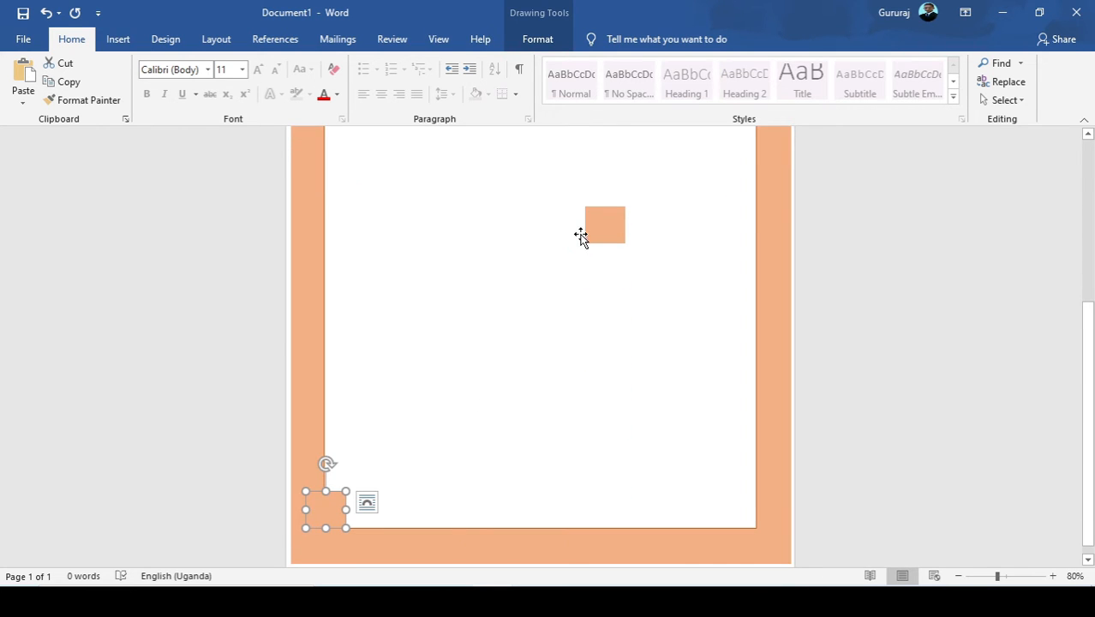
{"action": "left_click_drag", "start_coordinate": [591, 234], "coordinate": [750, 513]}
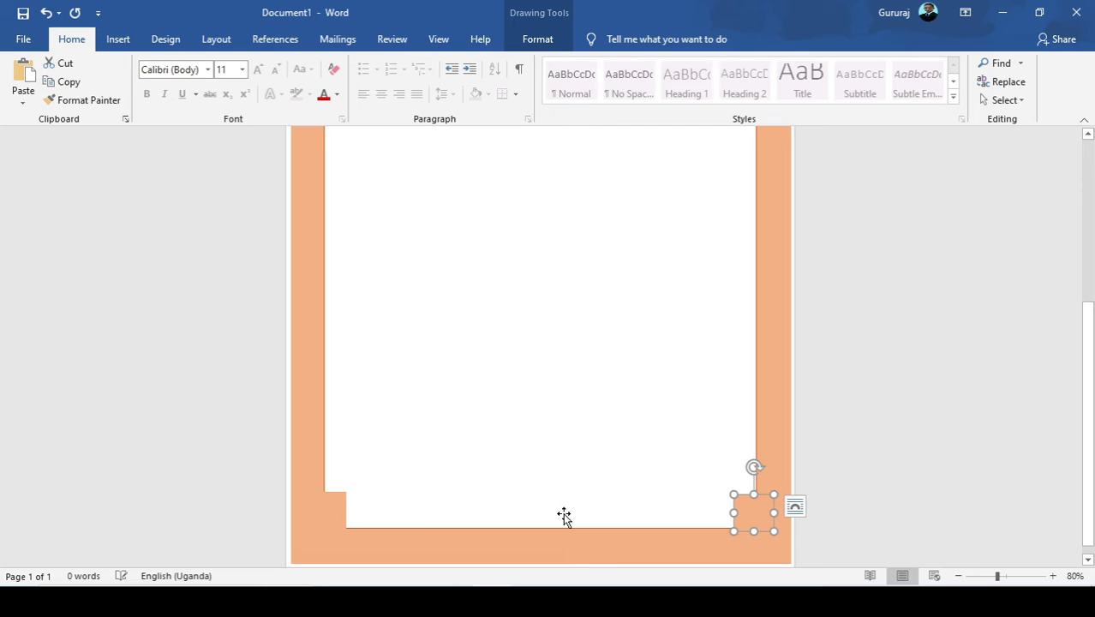
{"action": "left_click", "coordinate": [323, 508]}
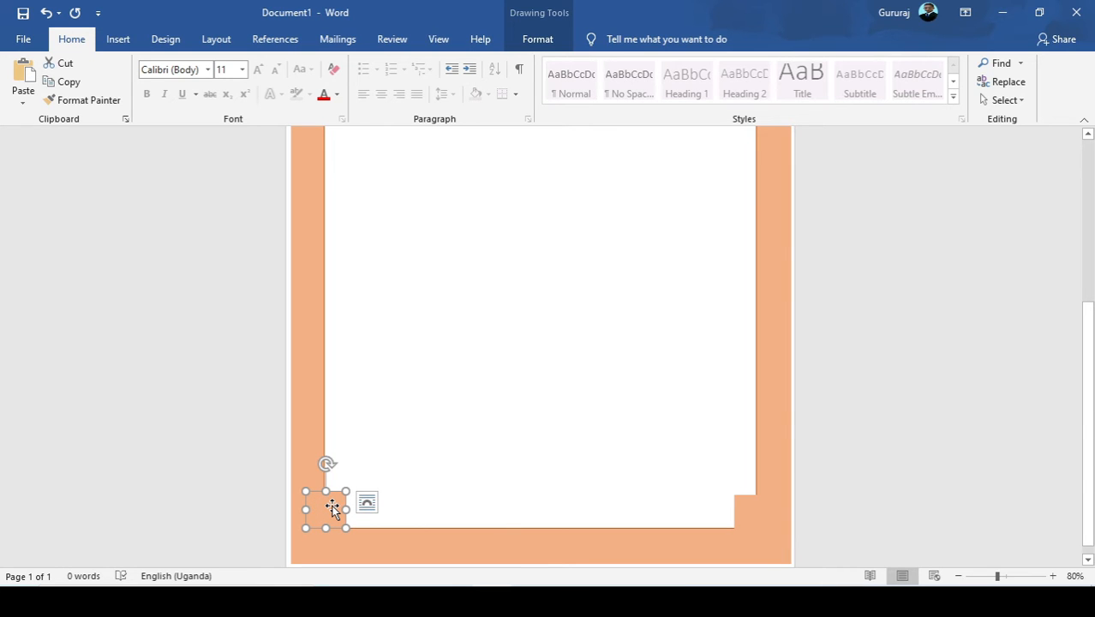
{"action": "left_click", "coordinate": [427, 362]}
Draw a text box about 0.63 cm high and 3.3 cm wide in the upper-left part of the white area.
{"action": "scroll", "coordinate": [427, 321], "scroll_direction": "up", "scroll_amount": 5}
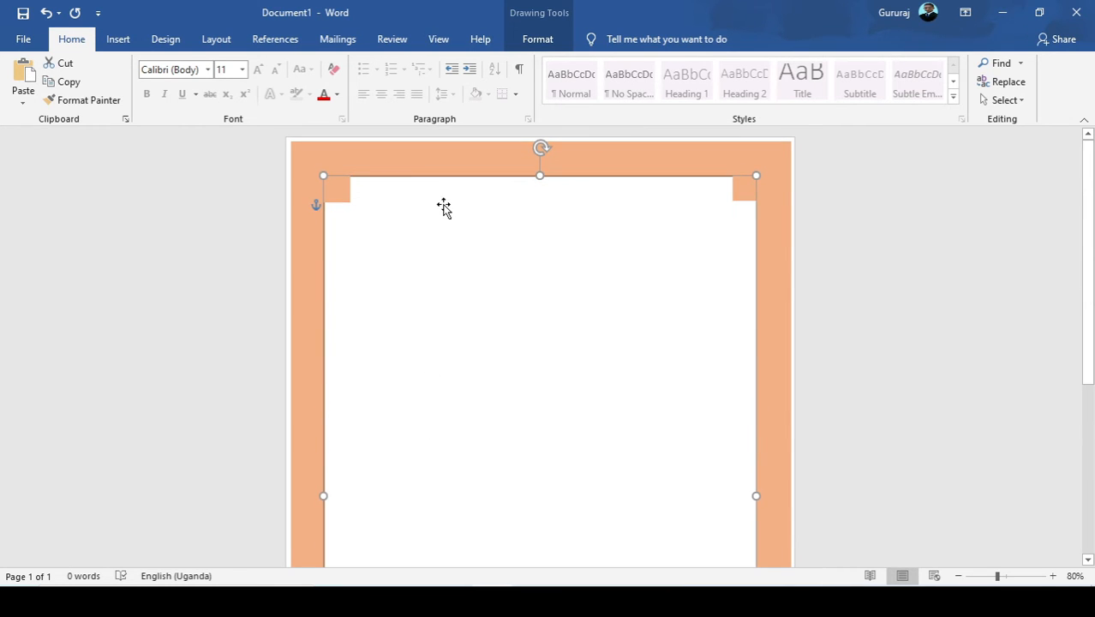
{"action": "left_click", "coordinate": [118, 39]}
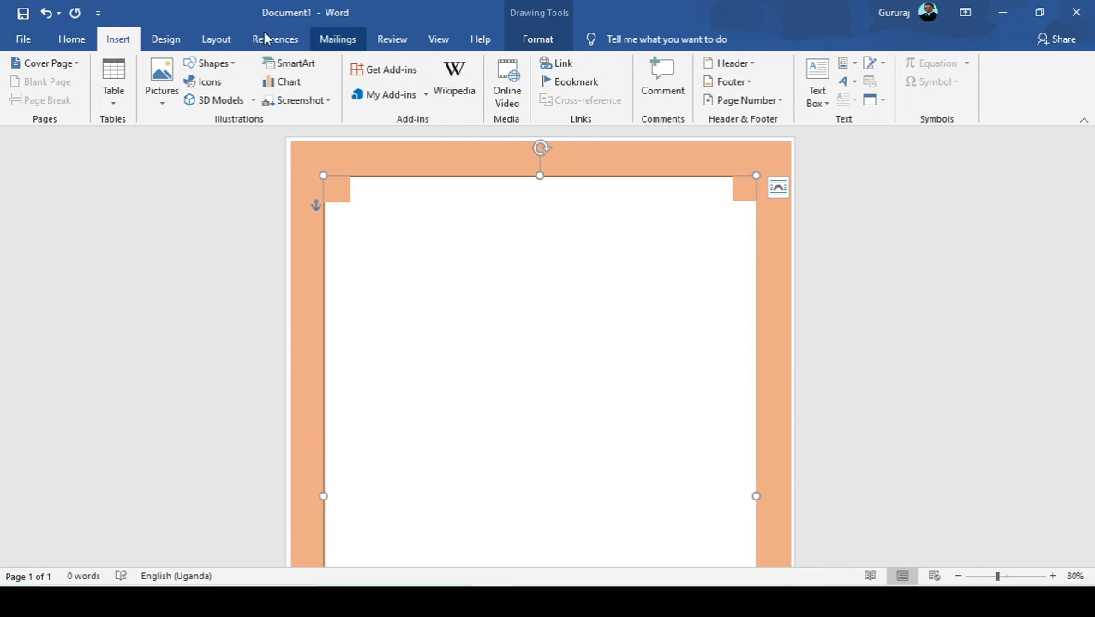
{"action": "left_click", "coordinate": [212, 63]}
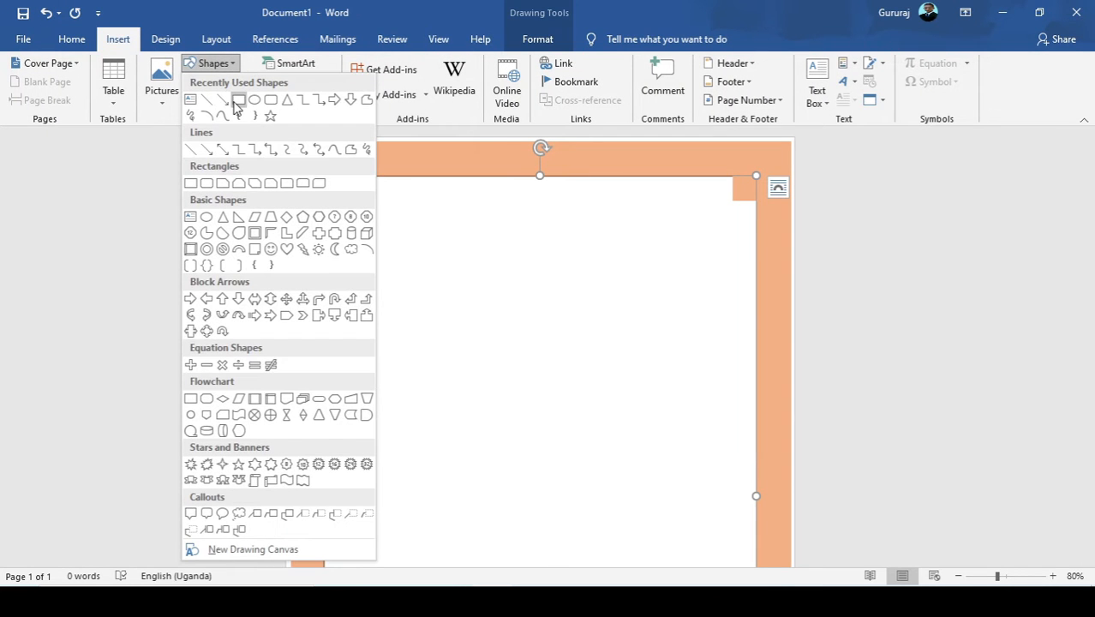
{"action": "left_click", "coordinate": [238, 101]}
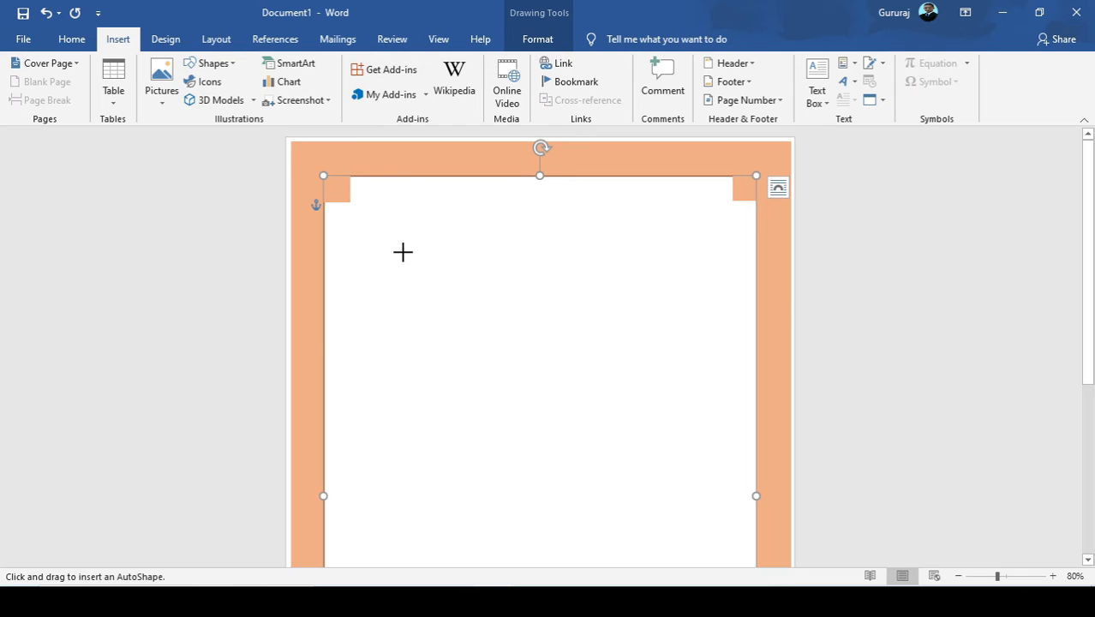
{"action": "left_click", "coordinate": [212, 63]}
{"action": "left_click", "coordinate": [190, 101]}
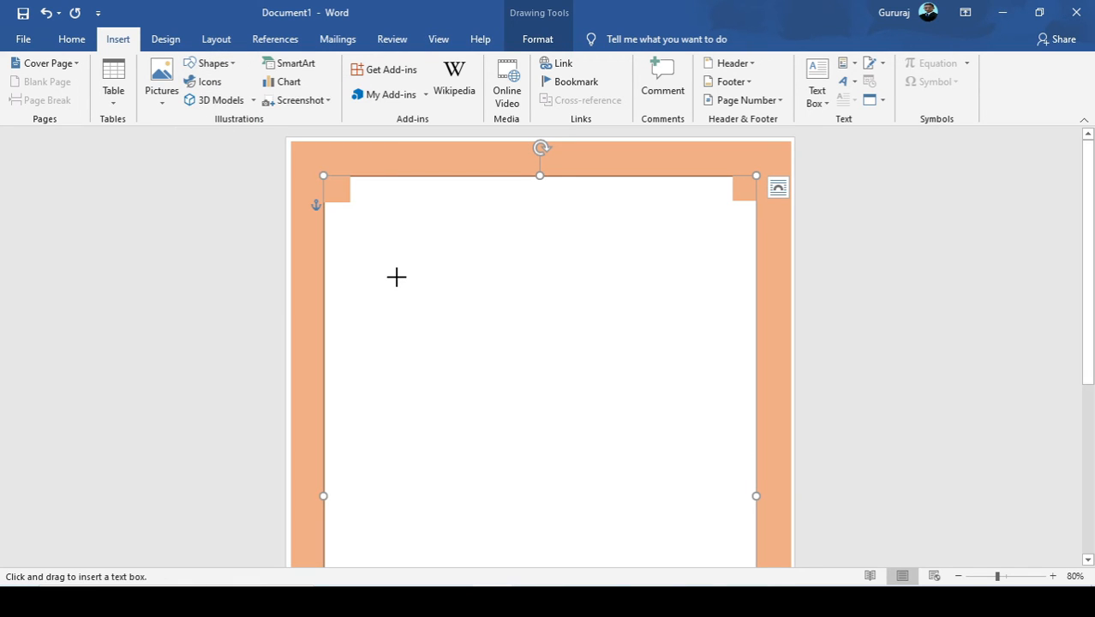
{"action": "left_click_drag", "start_coordinate": [397, 275], "coordinate": [478, 292]}
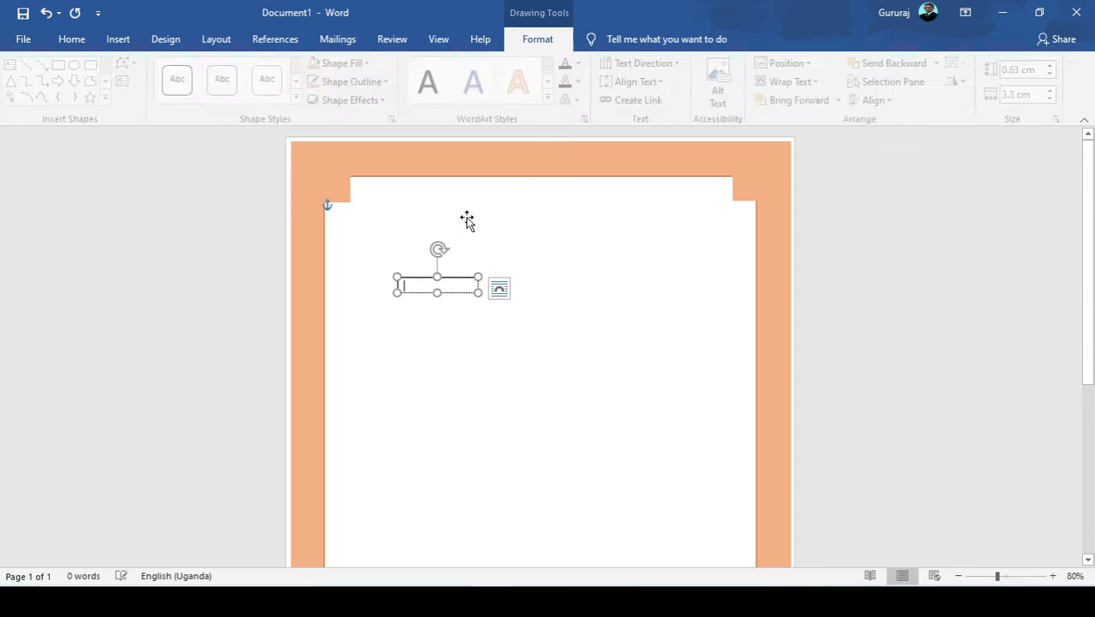
Insert the Wingdings 2 round flower-like symbol with character code 245 into the text box.
{"action": "left_click", "coordinate": [121, 40]}
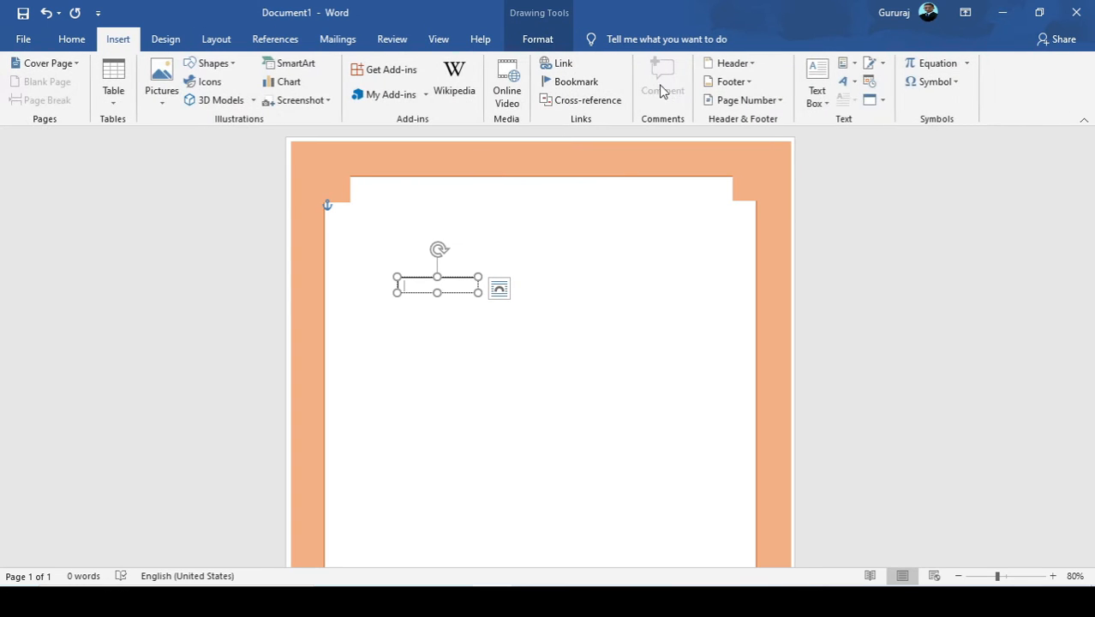
{"action": "left_click", "coordinate": [951, 84]}
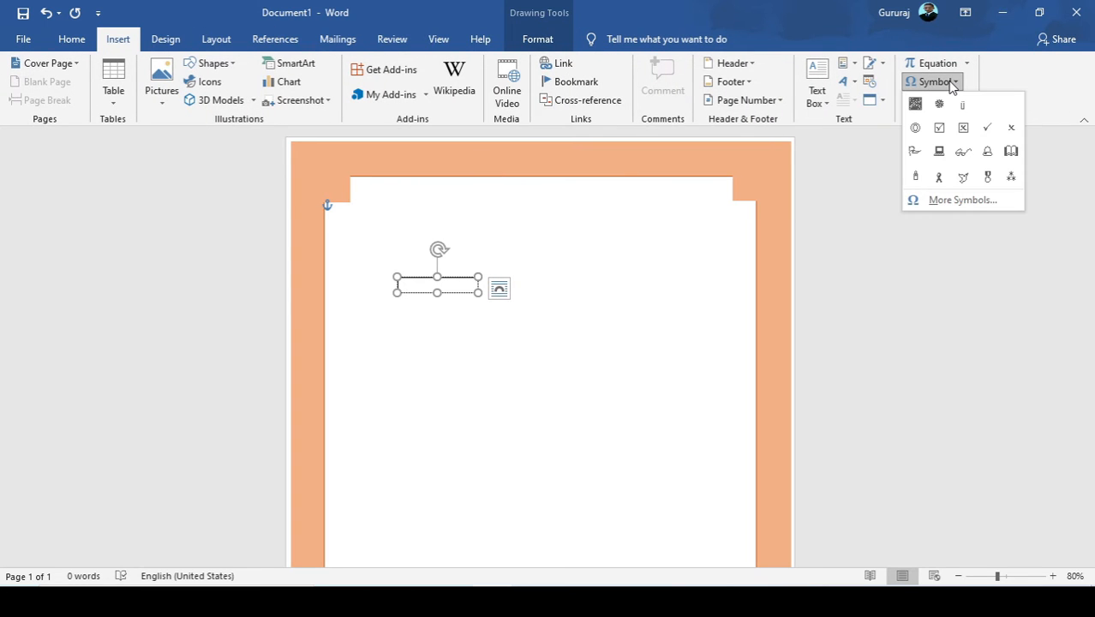
{"action": "left_click", "coordinate": [957, 203]}
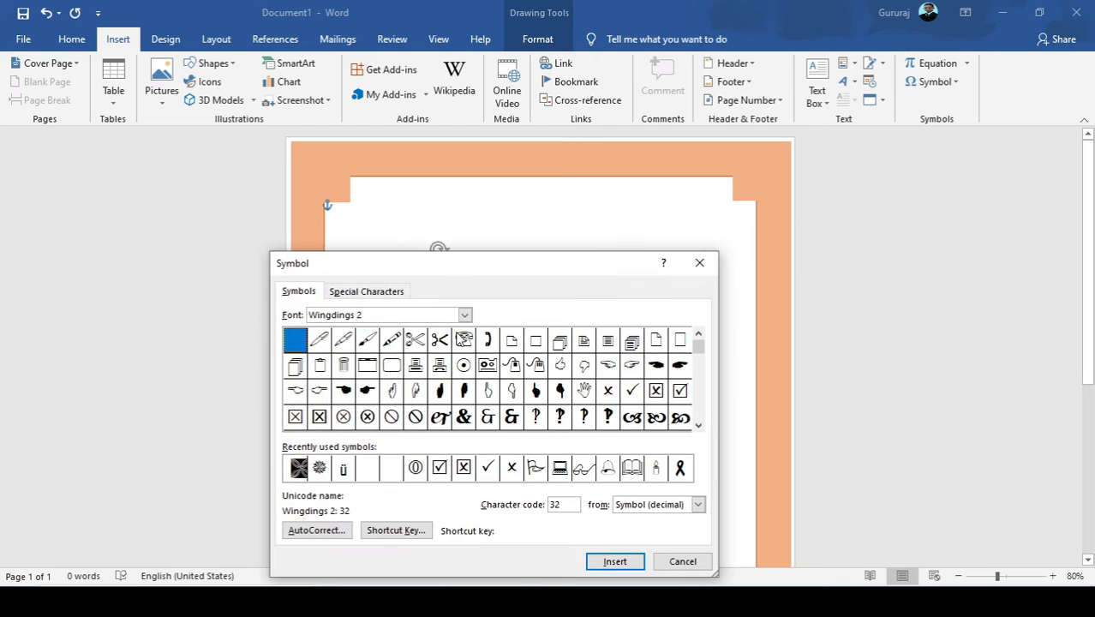
{"action": "left_click", "coordinate": [698, 425]}
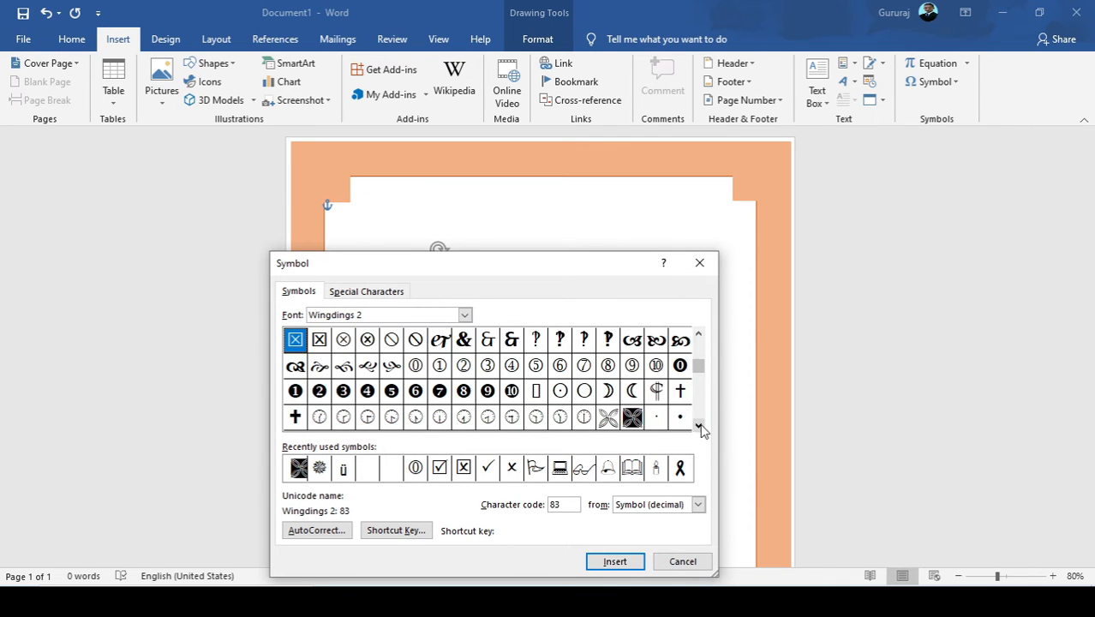
{"action": "left_click", "coordinate": [698, 426]}
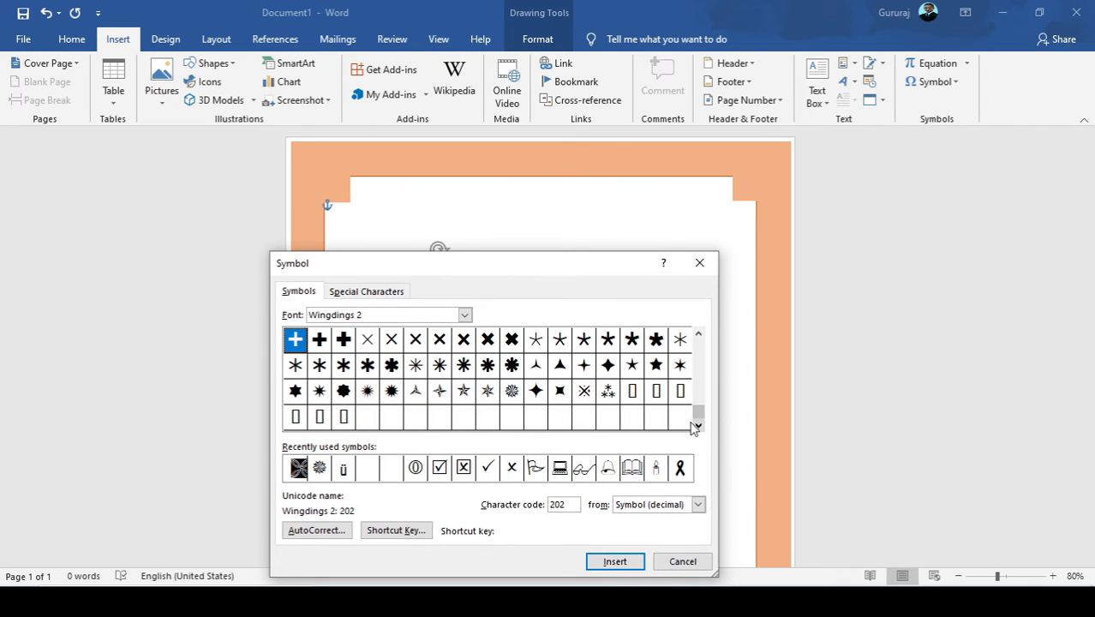
{"action": "left_click", "coordinate": [511, 391]}
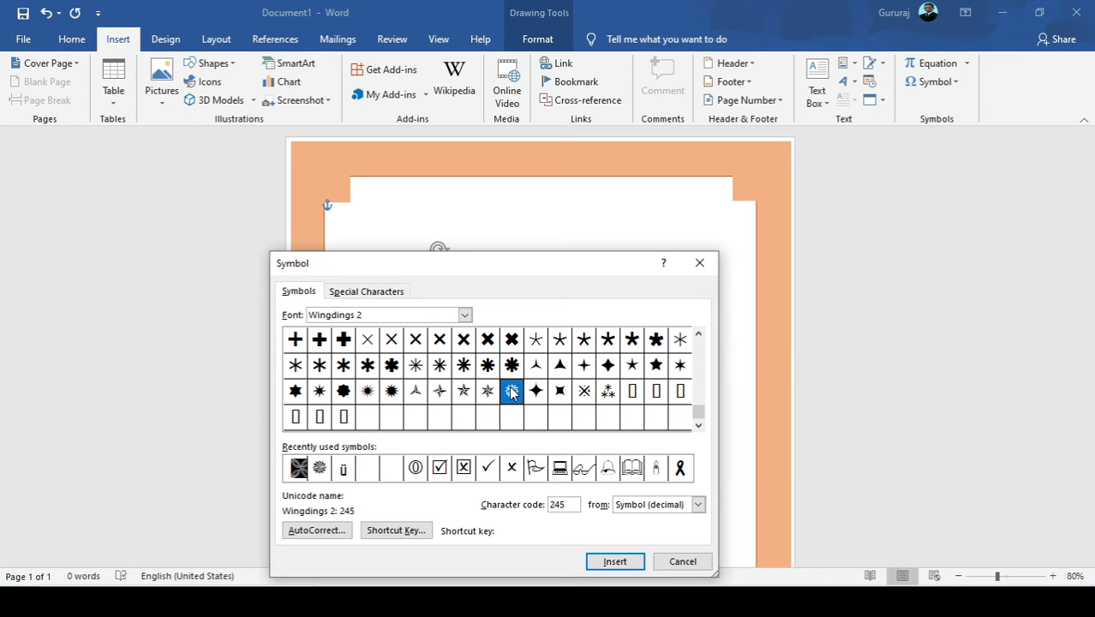
{"action": "left_click", "coordinate": [614, 561]}
{"action": "left_click", "coordinate": [685, 563]}
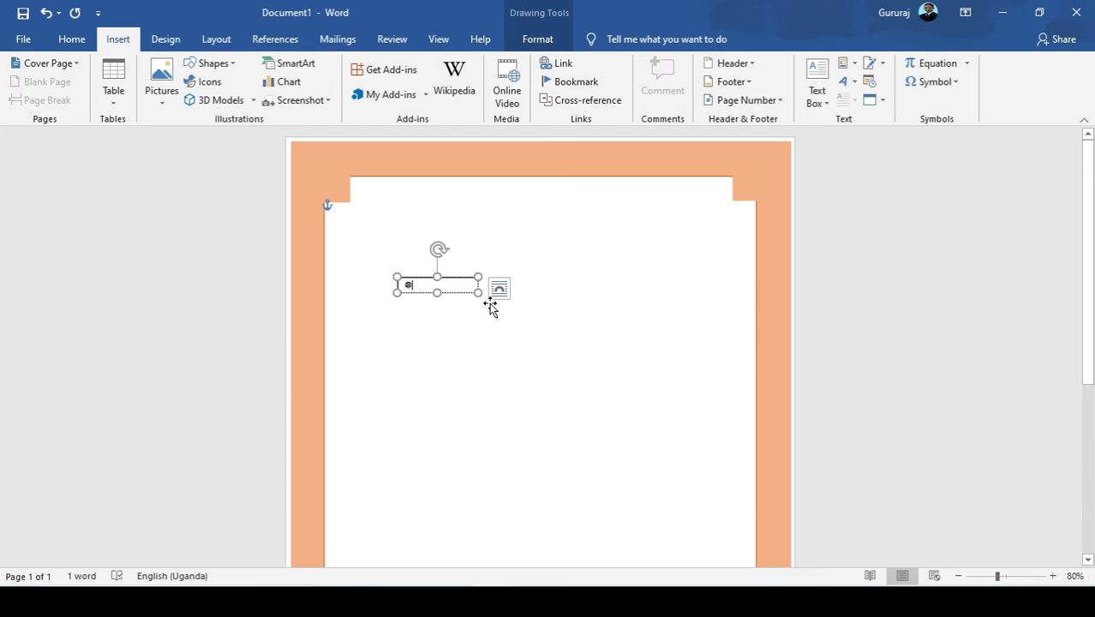
Set the symbol's font size to 26 and resize its text box to about 1.15 cm high and 1.35 cm wide.
{"action": "left_click_drag", "start_coordinate": [478, 291], "coordinate": [406, 286]}
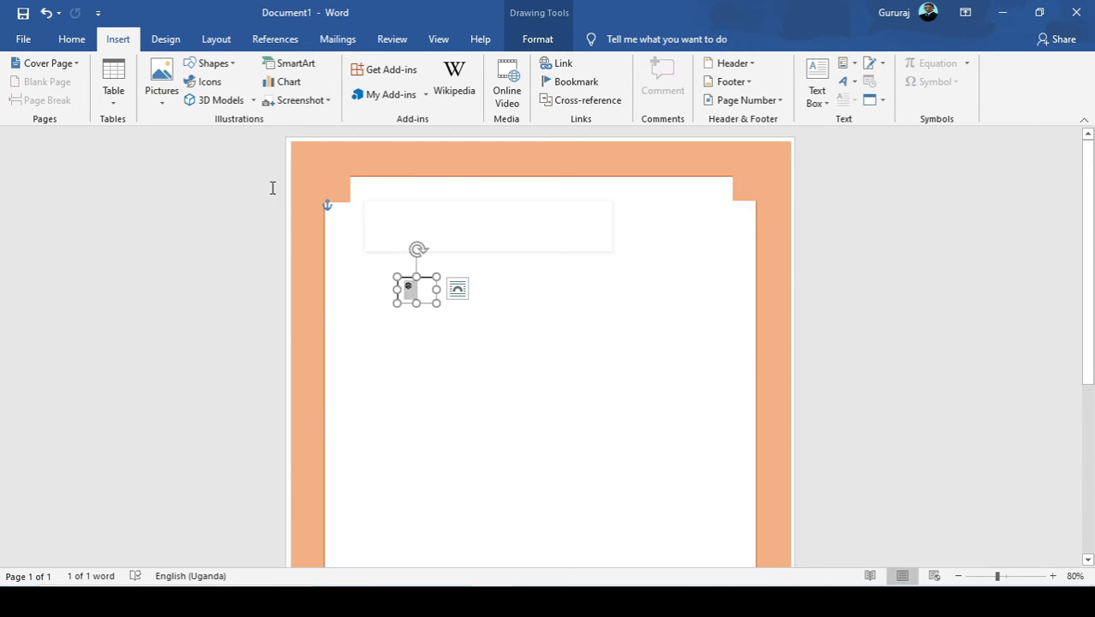
{"action": "left_click", "coordinate": [76, 39]}
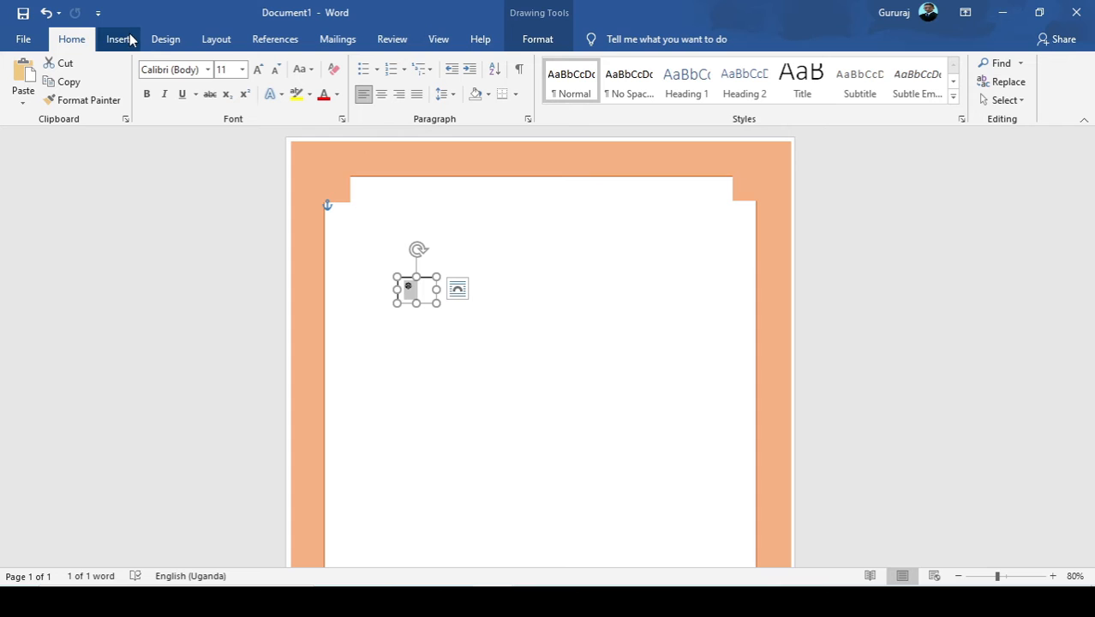
{"action": "left_click", "coordinate": [243, 70]}
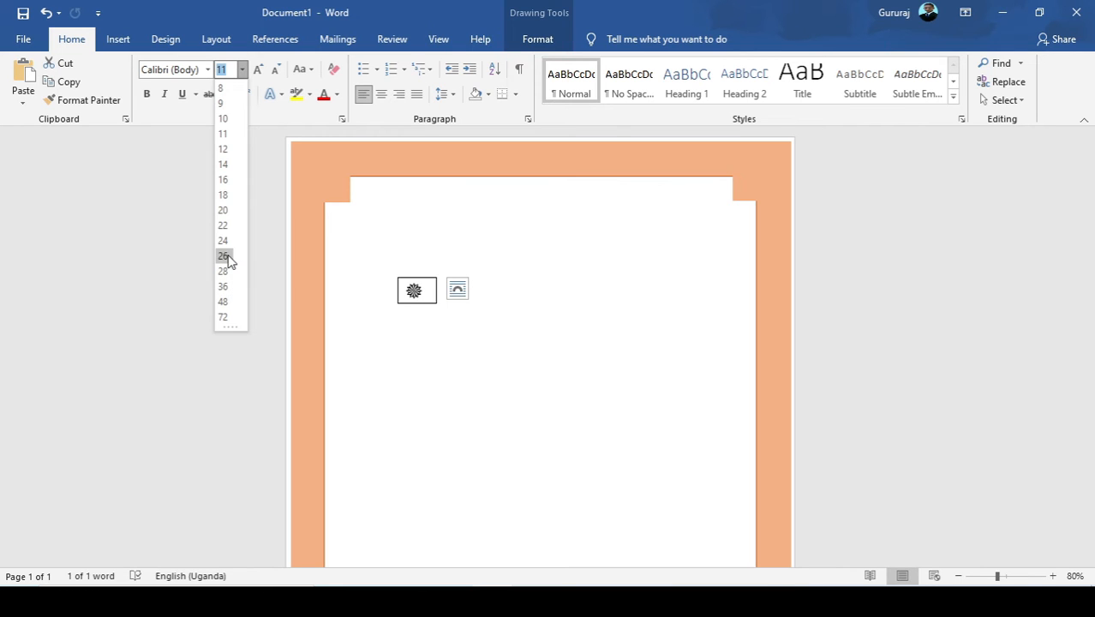
{"action": "left_click", "coordinate": [225, 256]}
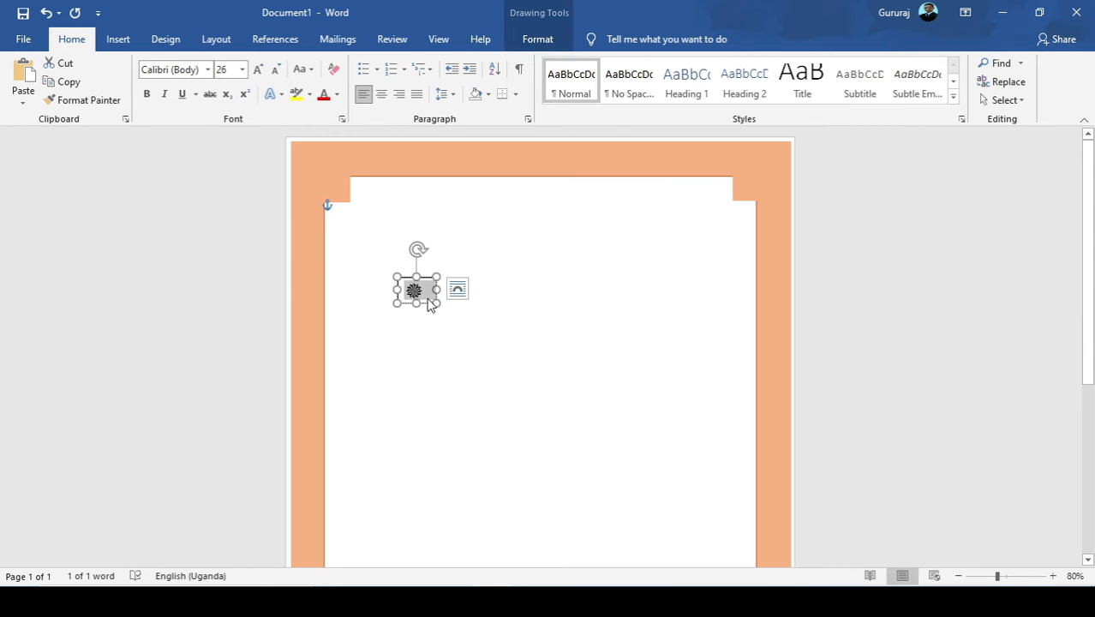
{"action": "mouse_move", "coordinate": [436, 303]}
{"action": "left_mouse_down"}
{"action": "mouse_move", "coordinate": [420, 303]}
{"action": "mouse_move", "coordinate": [431, 306]}
{"action": "left_mouse_up"}
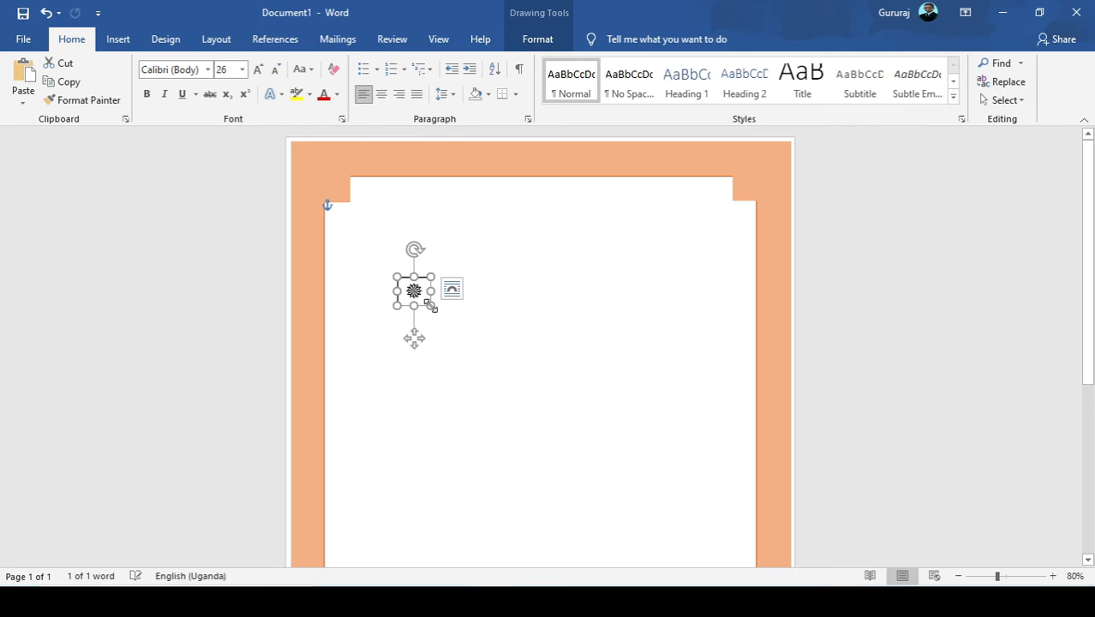
Fill the symbol's text box with the frame's light orange and replace its black outline so it blends with the fill.
{"action": "left_click", "coordinate": [513, 36]}
{"action": "left_click", "coordinate": [347, 65]}
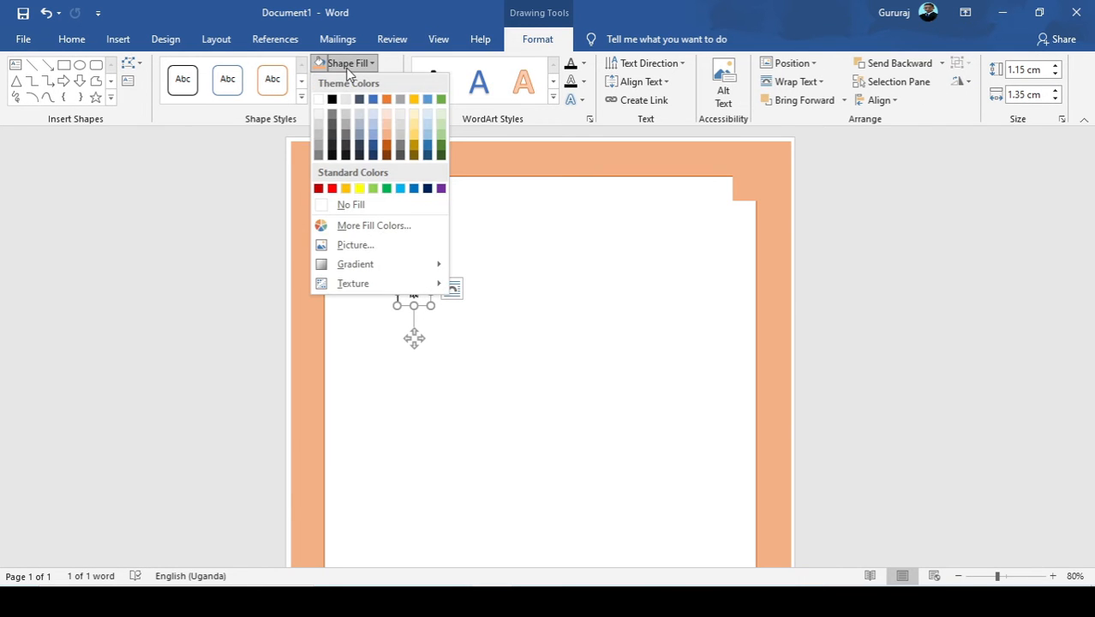
{"action": "left_click", "coordinate": [346, 68]}
{"action": "left_click", "coordinate": [331, 63]}
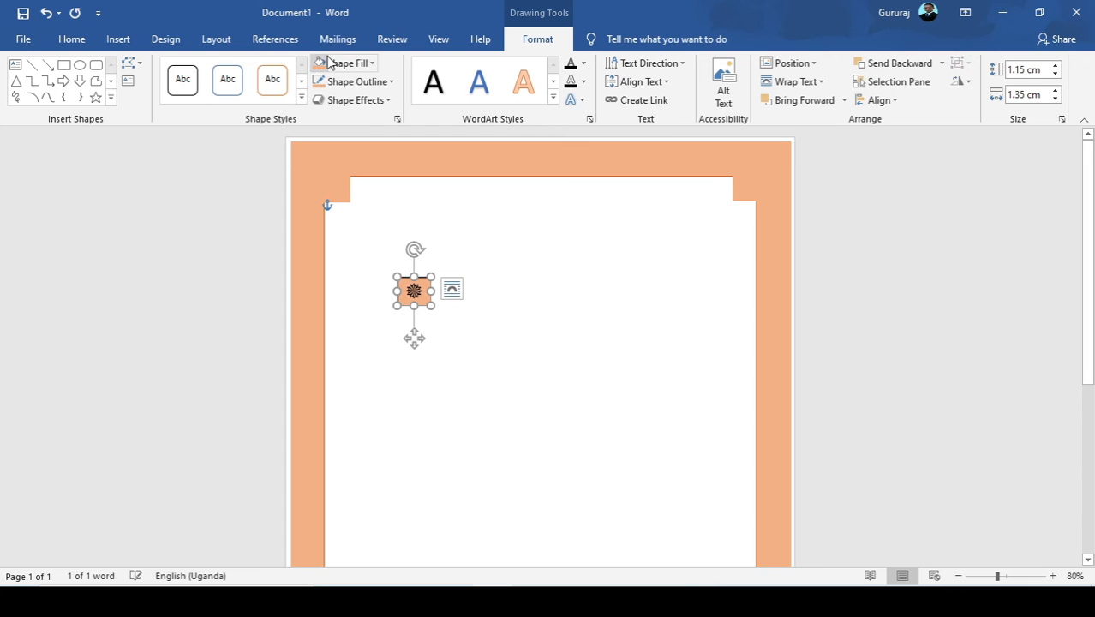
{"action": "left_click", "coordinate": [338, 80]}
{"action": "left_click", "coordinate": [340, 80]}
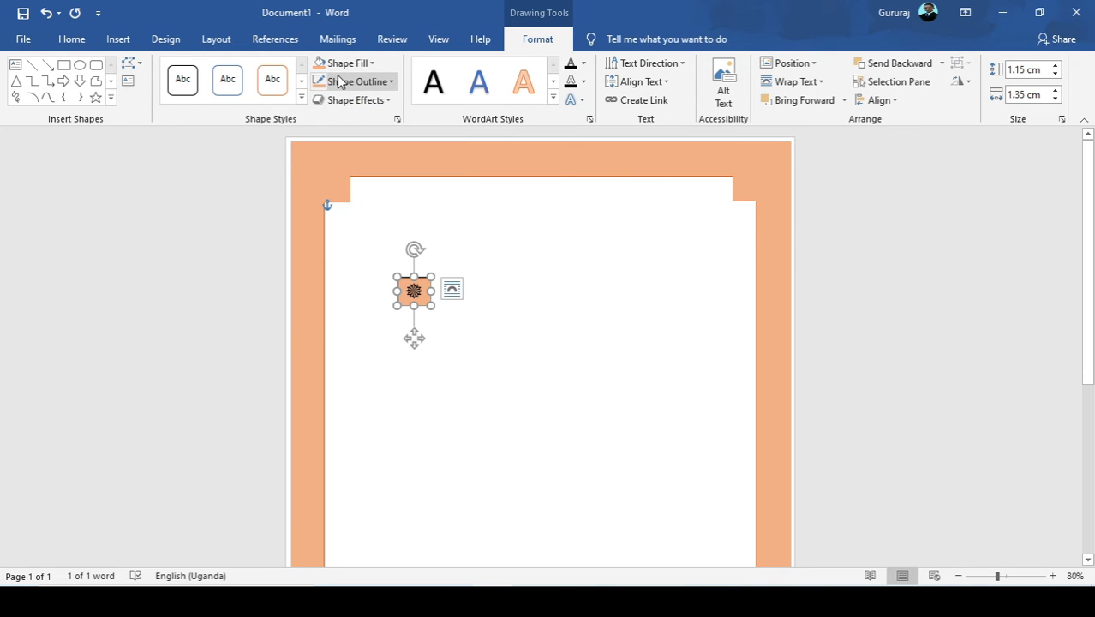
{"action": "left_click", "coordinate": [341, 82]}
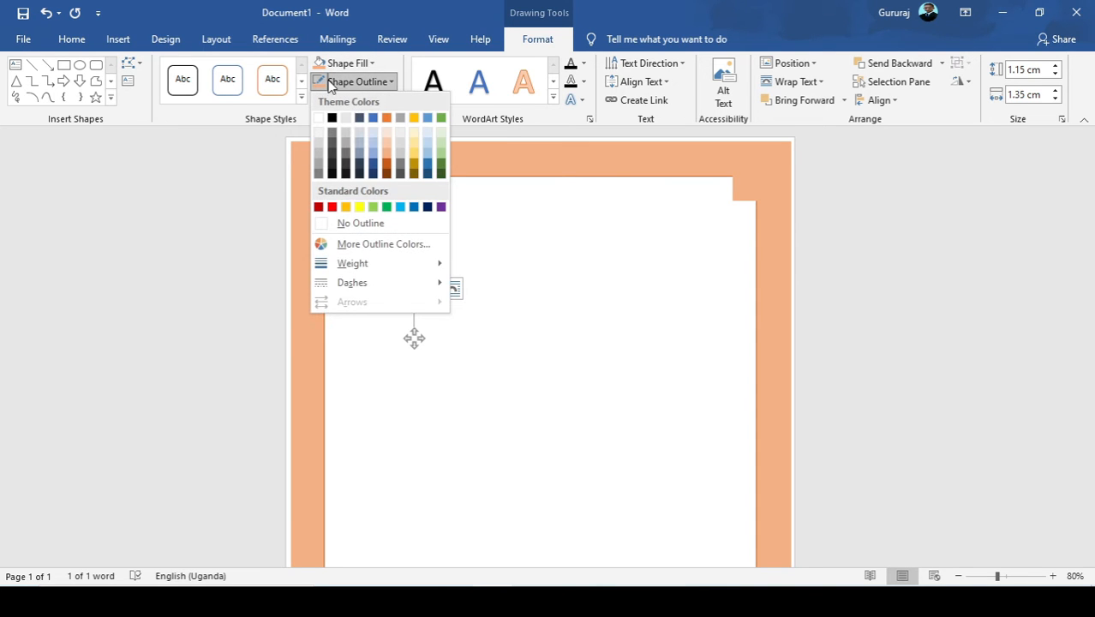
{"action": "left_click", "coordinate": [321, 81]}
{"action": "left_click", "coordinate": [418, 373]}
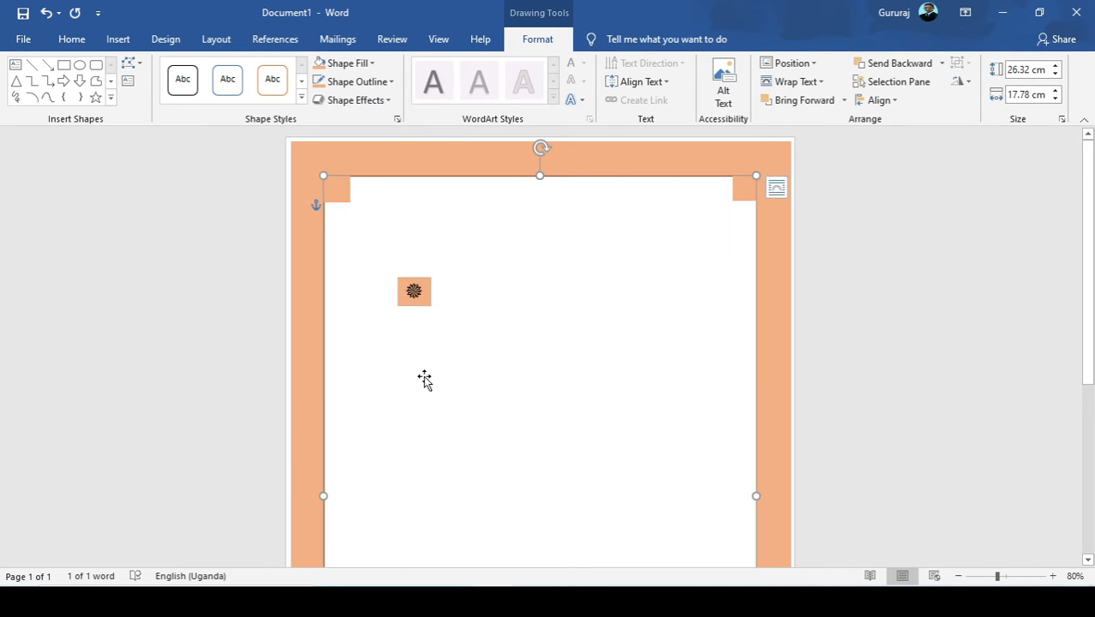
Move the symbol box into the upper-left corner of the orange frame, keeping its size.
{"action": "left_click", "coordinate": [410, 299]}
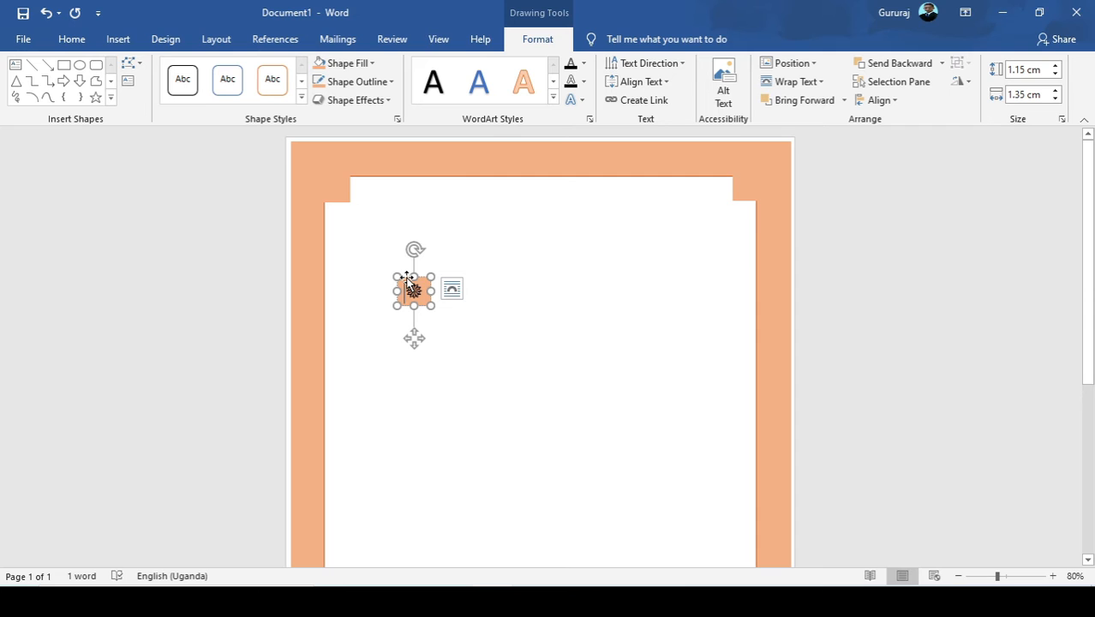
{"action": "left_click_drag", "start_coordinate": [407, 279], "coordinate": [319, 161]}
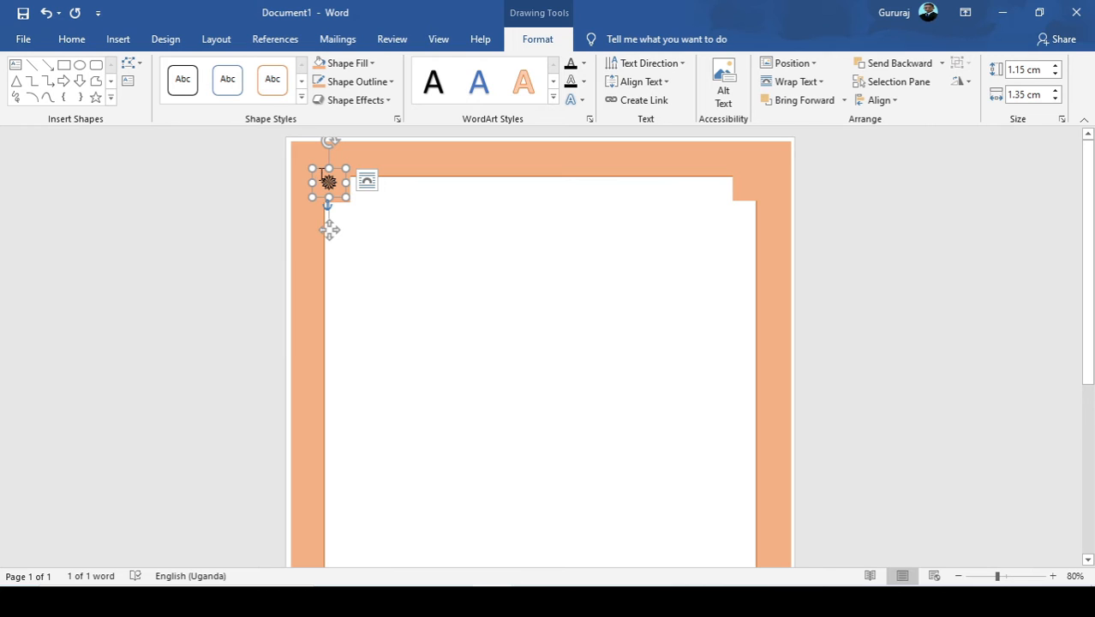
{"action": "left_click_drag", "start_coordinate": [326, 176], "coordinate": [318, 164]}
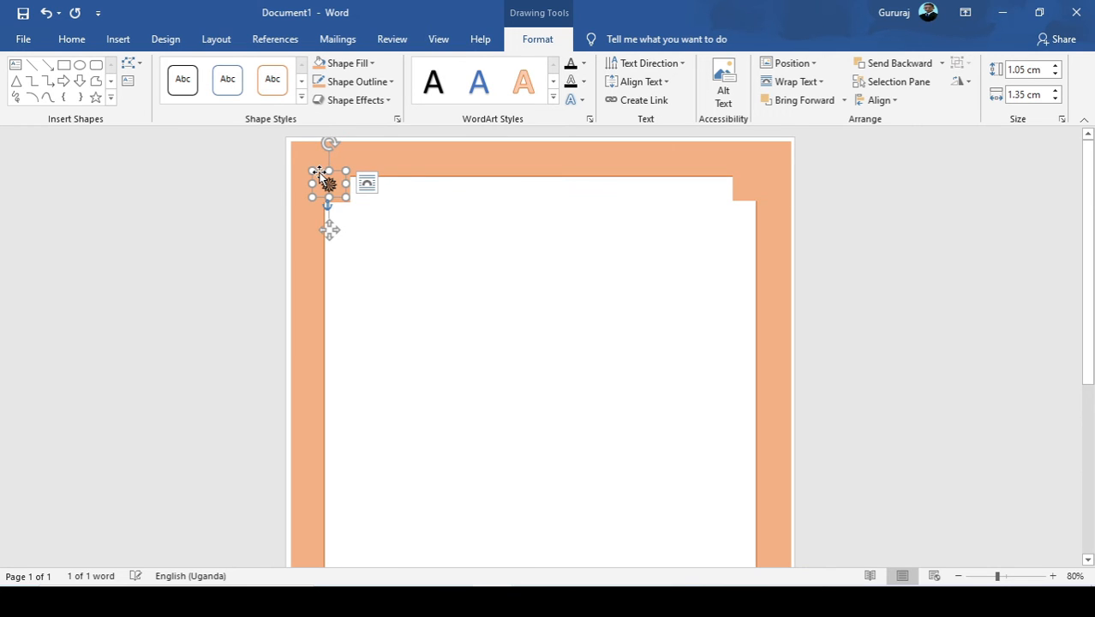
{"action": "key", "text": "ctrl+z"}
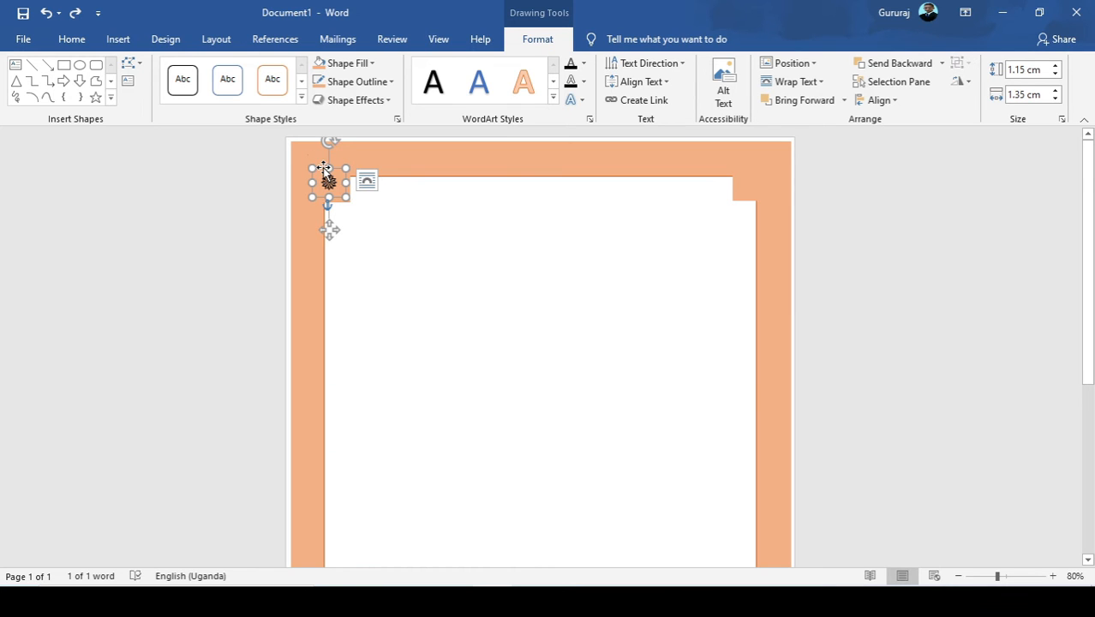
{"action": "left_click_drag", "start_coordinate": [323, 165], "coordinate": [304, 142]}
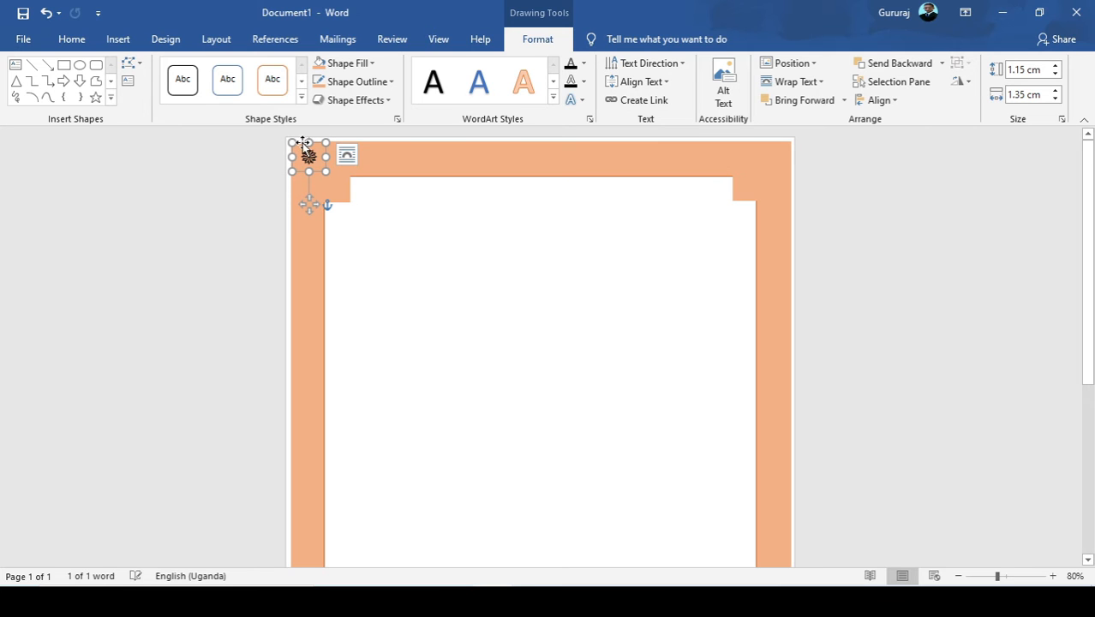
Duplicate the symbol box and place the copy in the upper-right corner of the orange frame.
{"action": "left_click", "coordinate": [72, 39]}
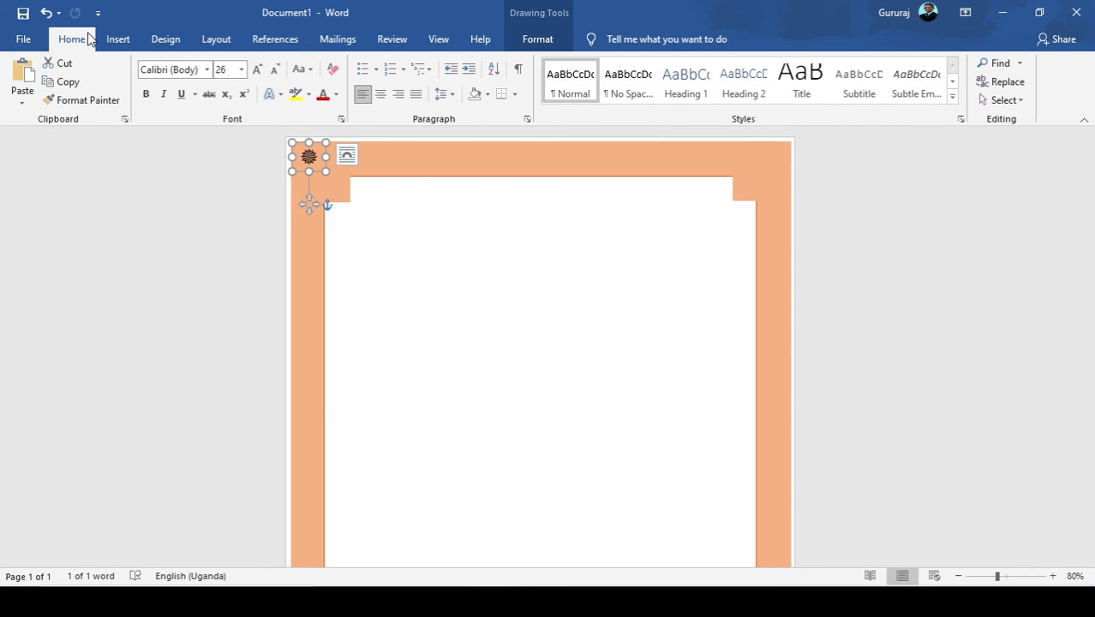
{"action": "left_click", "coordinate": [64, 82]}
{"action": "left_click", "coordinate": [23, 76]}
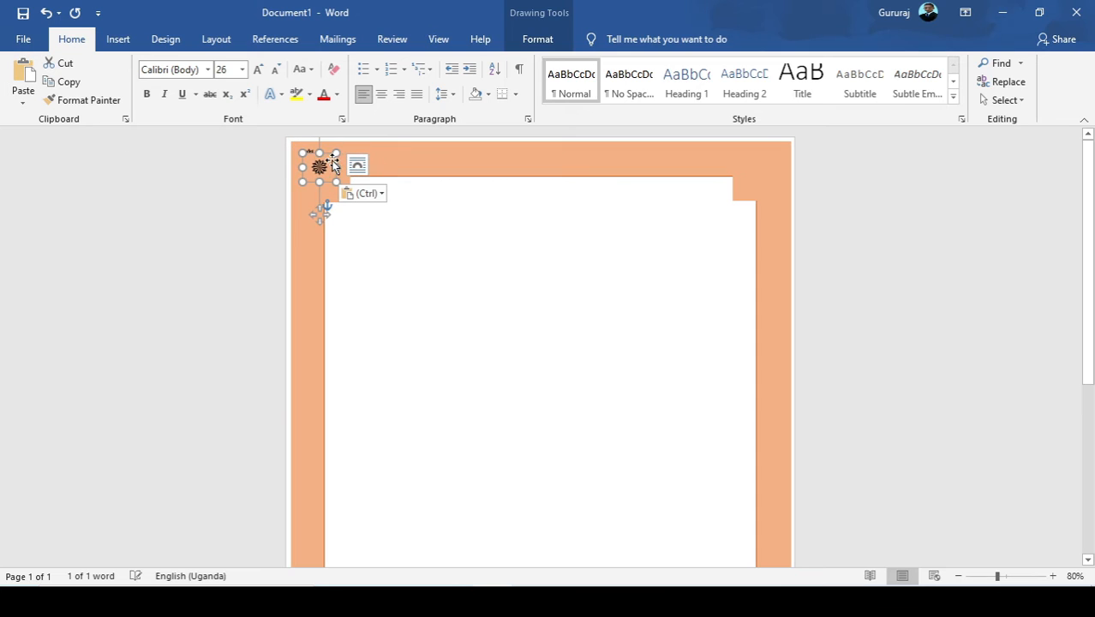
{"action": "left_click_drag", "start_coordinate": [311, 154], "coordinate": [766, 142]}
Paste another copy of the symbol box and move it into the white area, left of the page's centre.
{"action": "scroll", "coordinate": [766, 142], "scroll_direction": "down", "scroll_amount": 3}
{"action": "scroll", "coordinate": [233, 44], "scroll_direction": "down", "scroll_amount": 9}
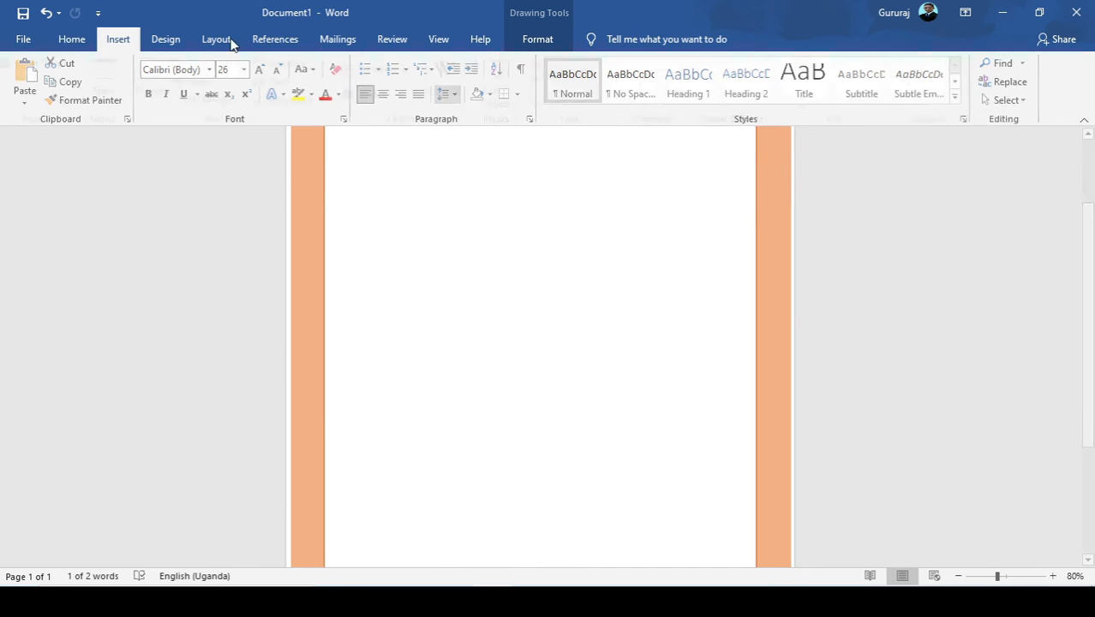
{"action": "left_click", "coordinate": [71, 39]}
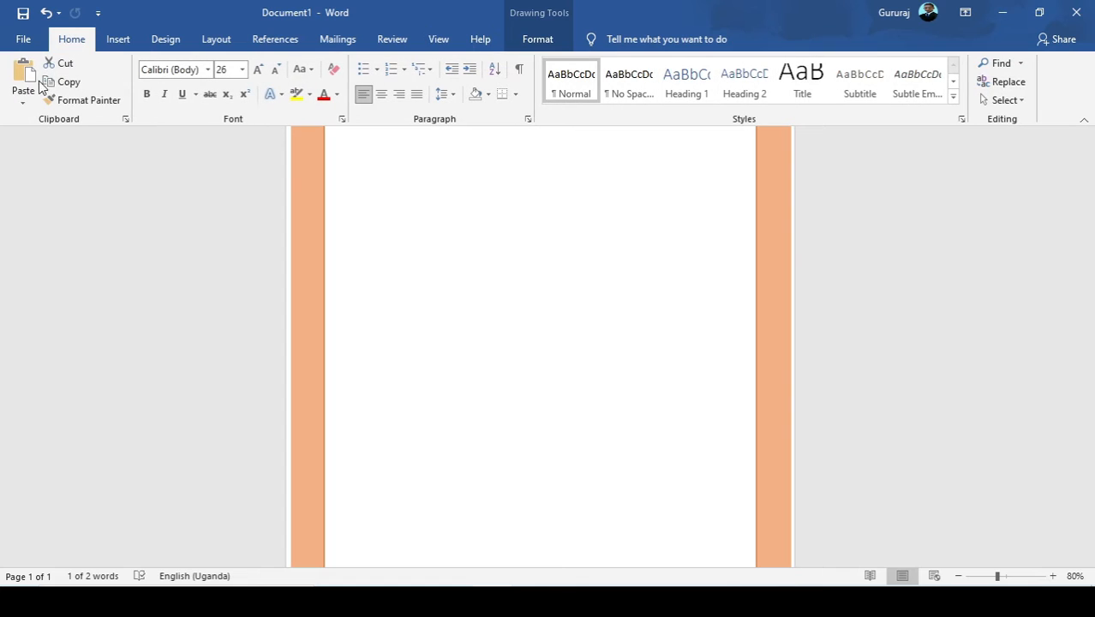
{"action": "left_click", "coordinate": [23, 77]}
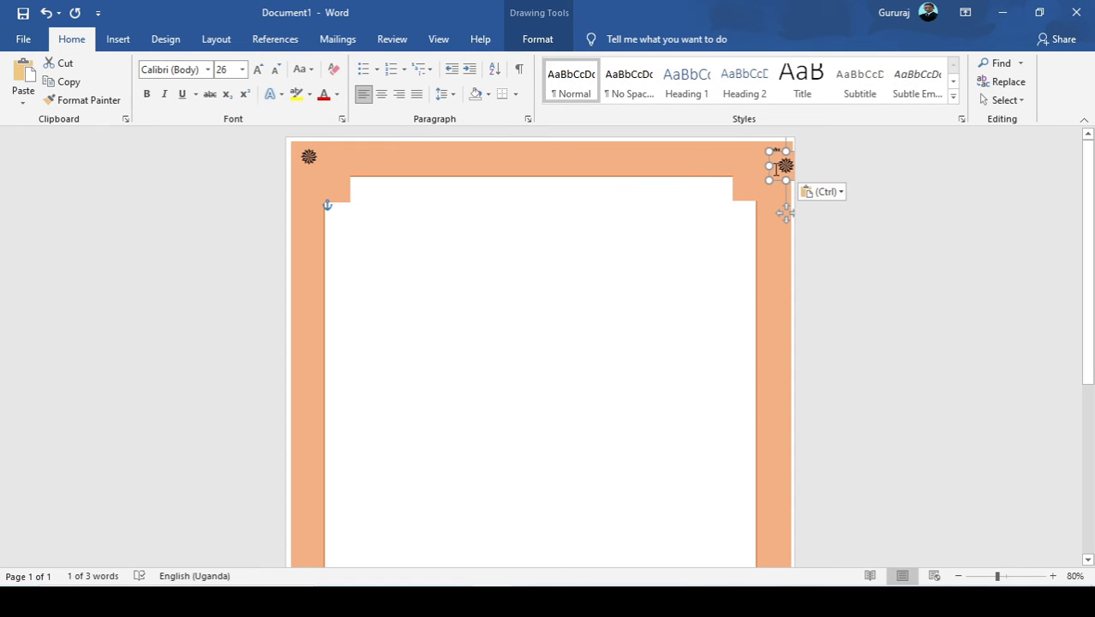
{"action": "left_click_drag", "start_coordinate": [774, 169], "coordinate": [536, 369]}
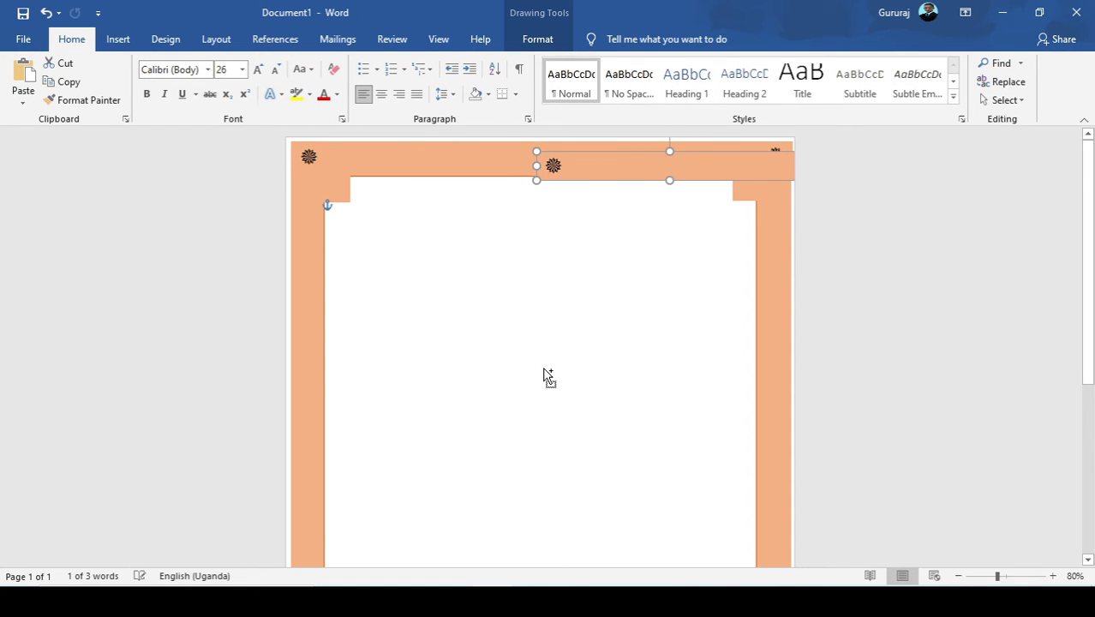
{"action": "key", "text": "ctrl+z"}
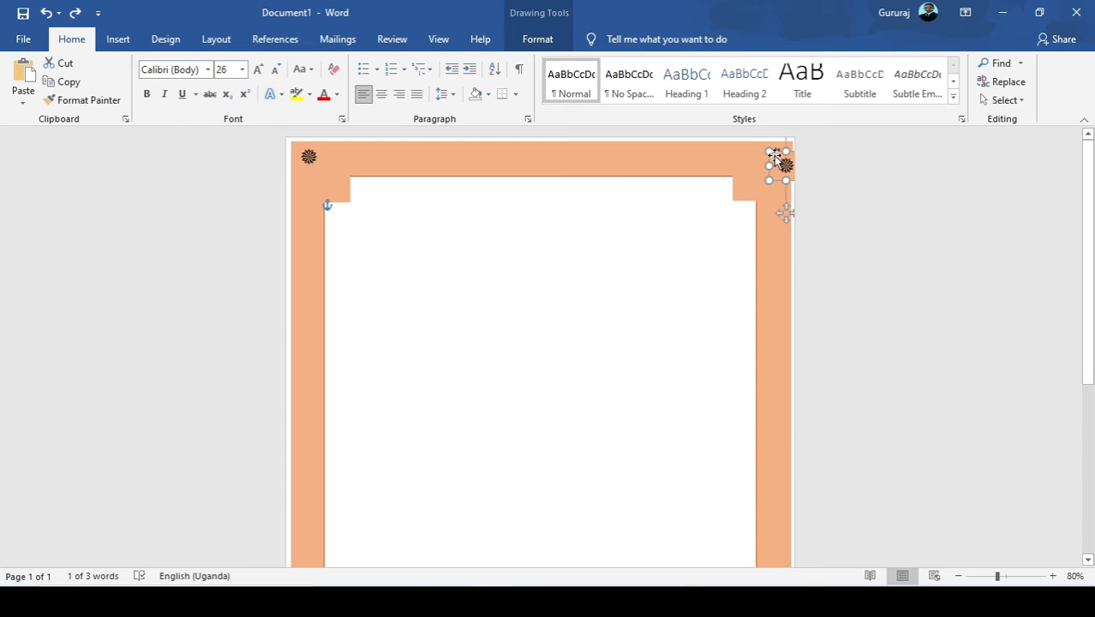
{"action": "left_click_drag", "start_coordinate": [775, 158], "coordinate": [436, 446]}
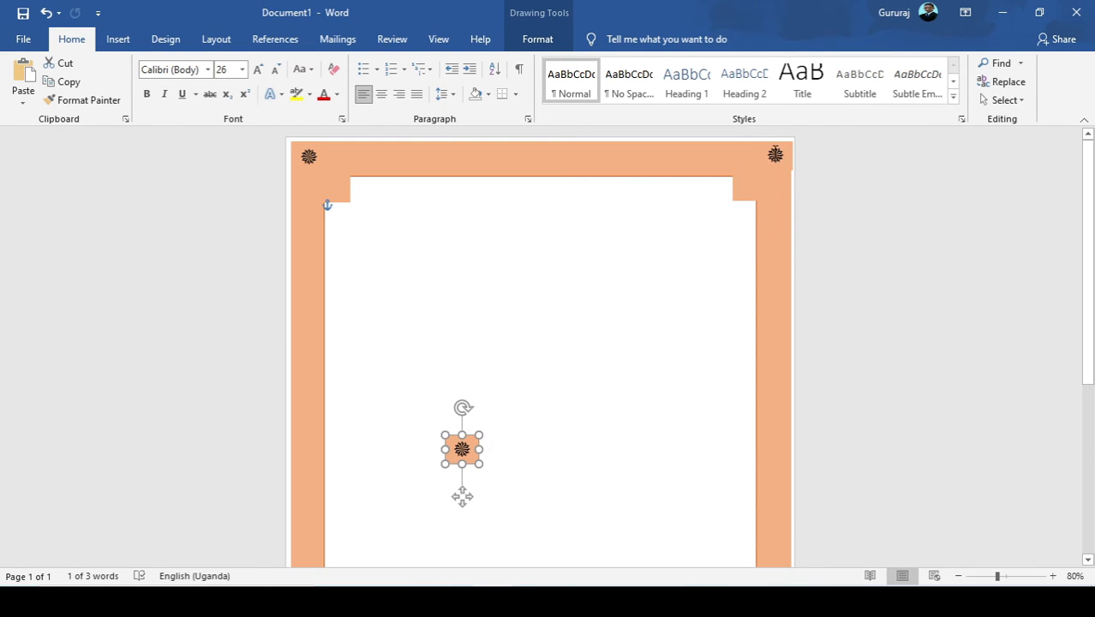
Nudge the upper-right symbol box inward so it sits flush with the orange frame's right edge.
{"action": "left_click", "coordinate": [775, 203]}
{"action": "left_click", "coordinate": [753, 151]}
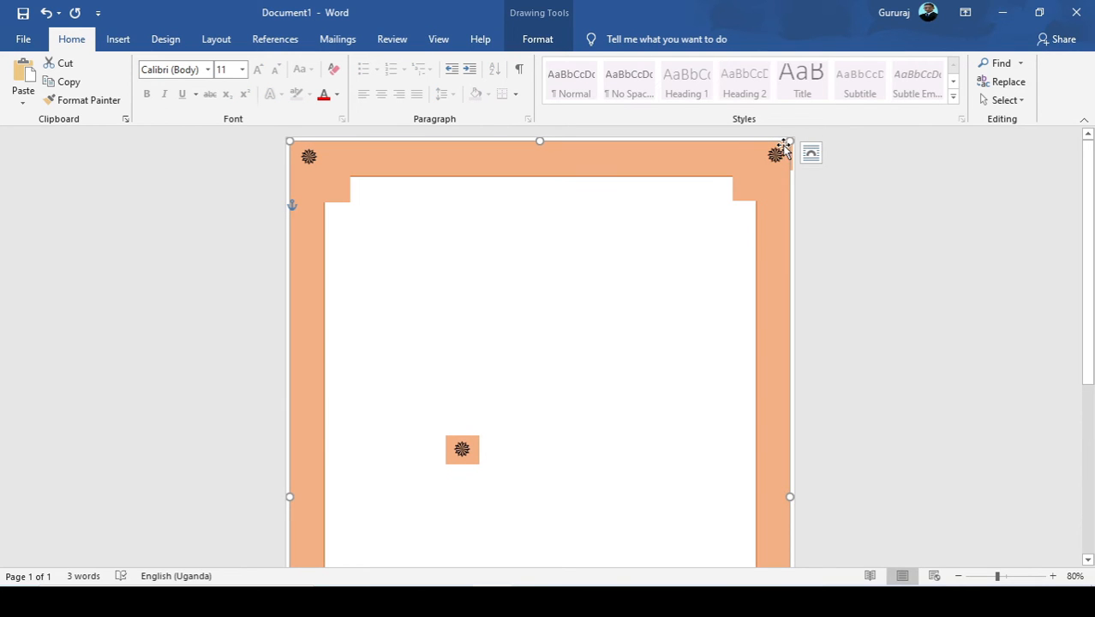
{"action": "left_click", "coordinate": [781, 150]}
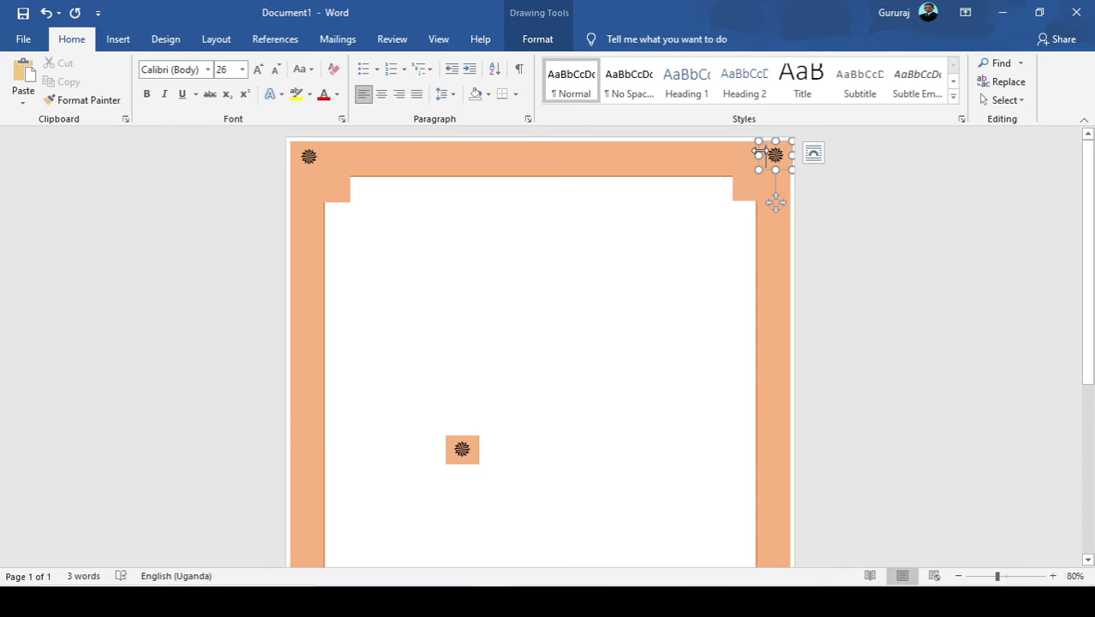
{"action": "left_click_drag", "start_coordinate": [759, 150], "coordinate": [755, 151]}
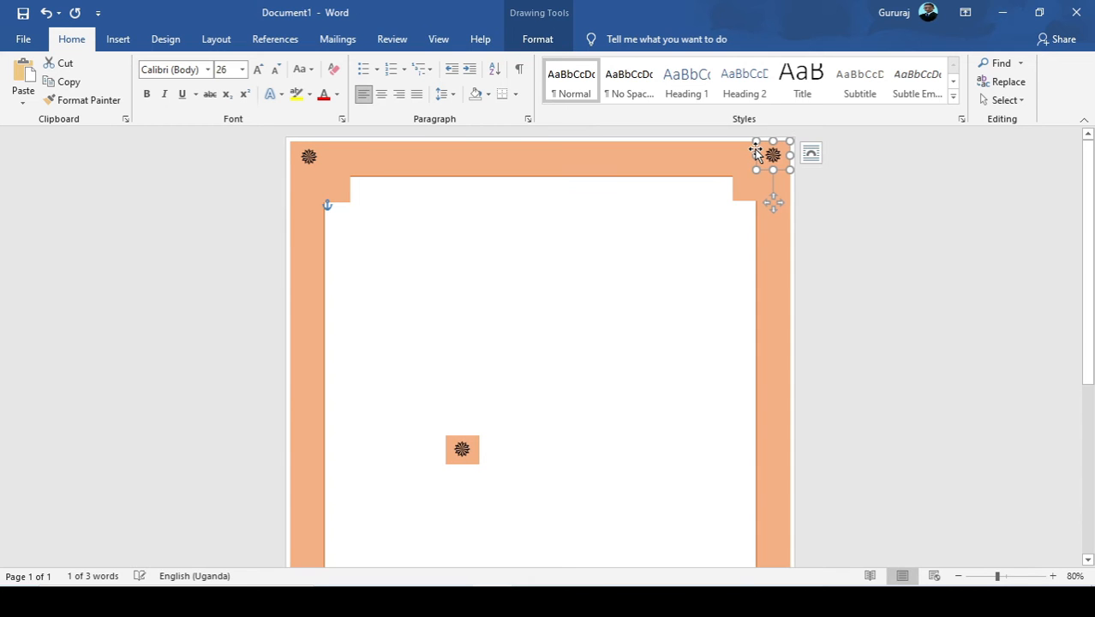
{"action": "left_click", "coordinate": [711, 204]}
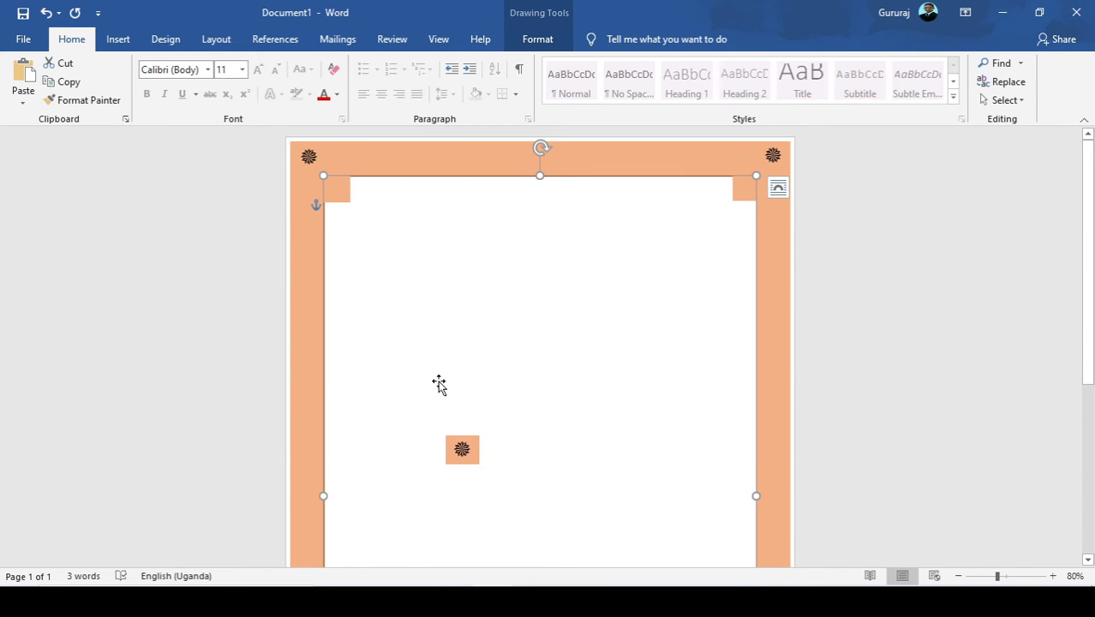
Move the loose symbol box from the white area into the lower-left corner of the orange frame.
{"action": "scroll", "coordinate": [456, 419], "scroll_direction": "down", "scroll_amount": 2}
{"action": "scroll", "coordinate": [456, 419], "scroll_direction": "down", "scroll_amount": 4}
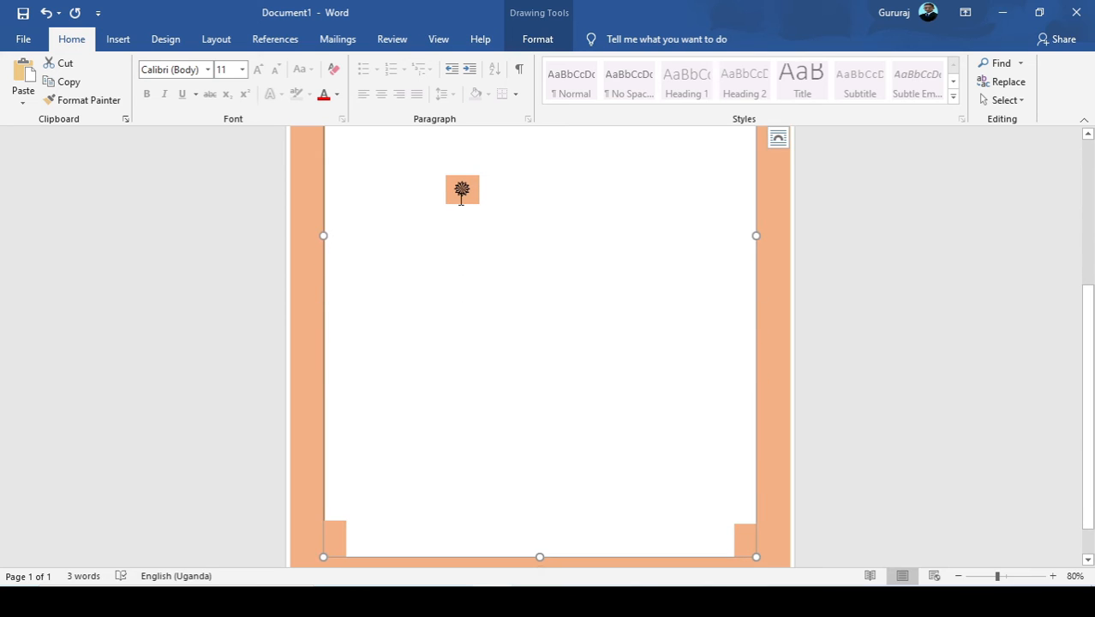
{"action": "left_click", "coordinate": [453, 185]}
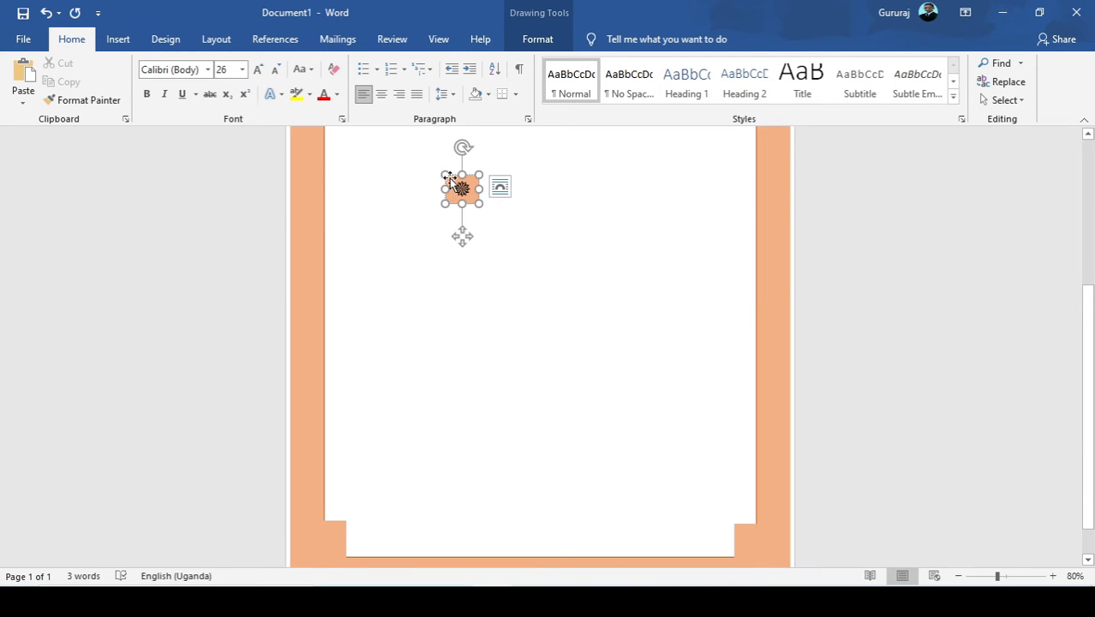
{"action": "left_click_drag", "start_coordinate": [447, 176], "coordinate": [349, 372]}
{"action": "key", "text": "ctrl+z"}
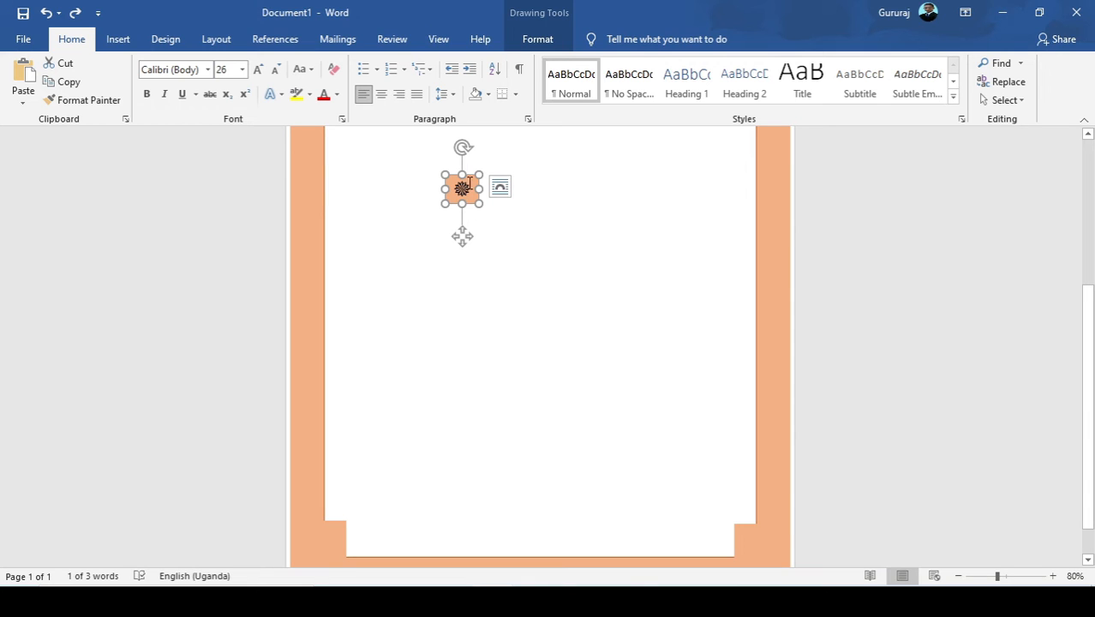
{"action": "left_click_drag", "start_coordinate": [472, 175], "coordinate": [314, 544]}
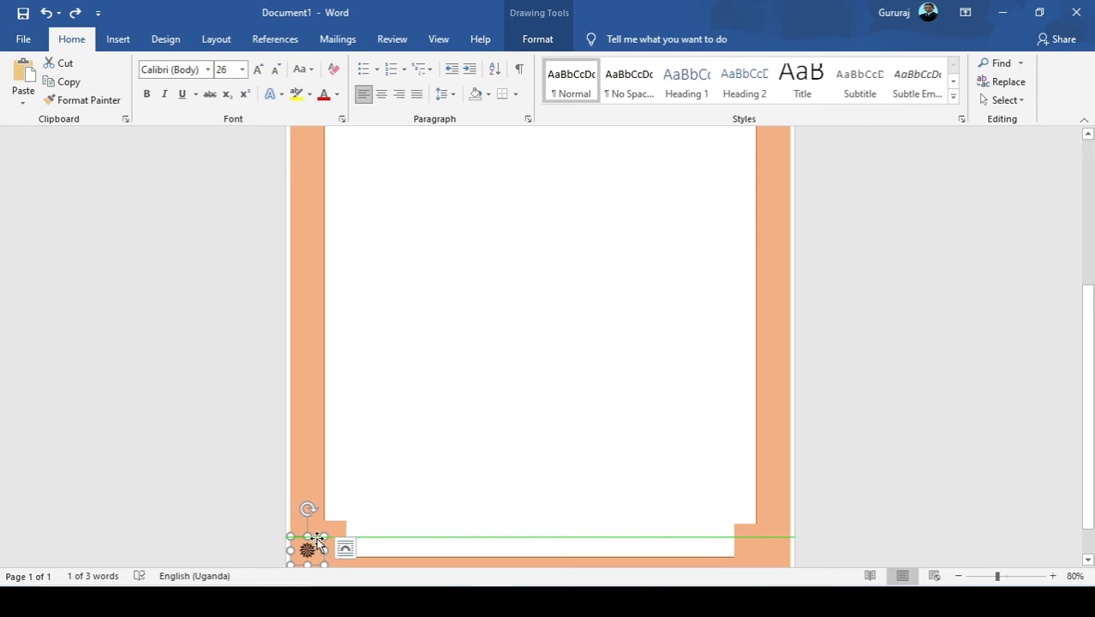
Lower the bottom-left symbol box, keeping its size, so it sits flush with the orange frame's bottom edge.
{"action": "scroll", "coordinate": [313, 543], "scroll_direction": "down", "scroll_amount": 1}
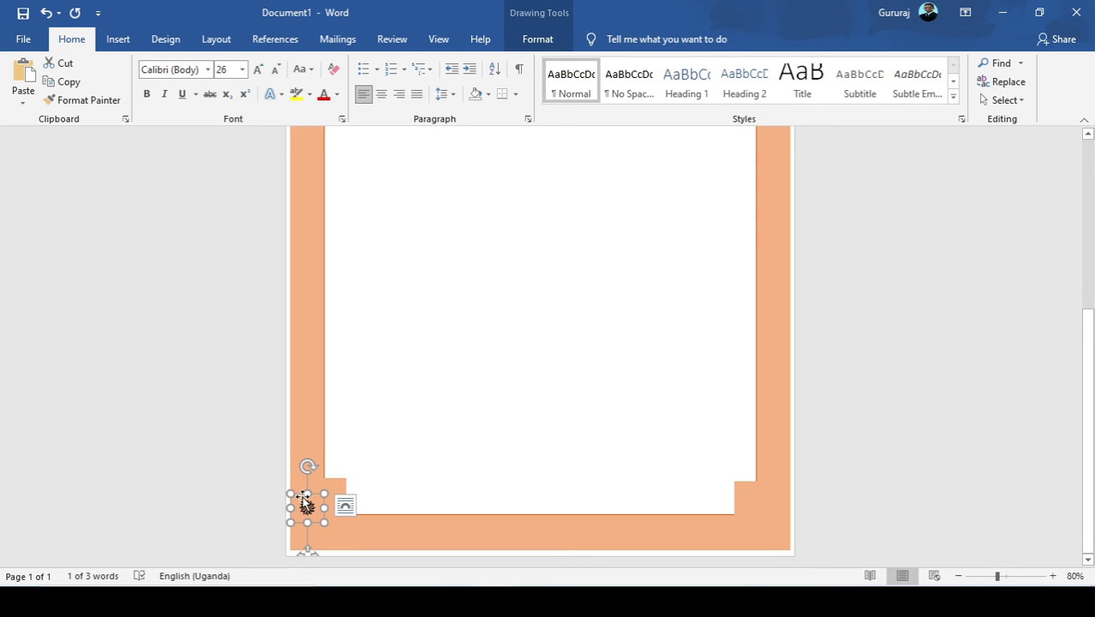
{"action": "left_click_drag", "start_coordinate": [303, 497], "coordinate": [304, 514]}
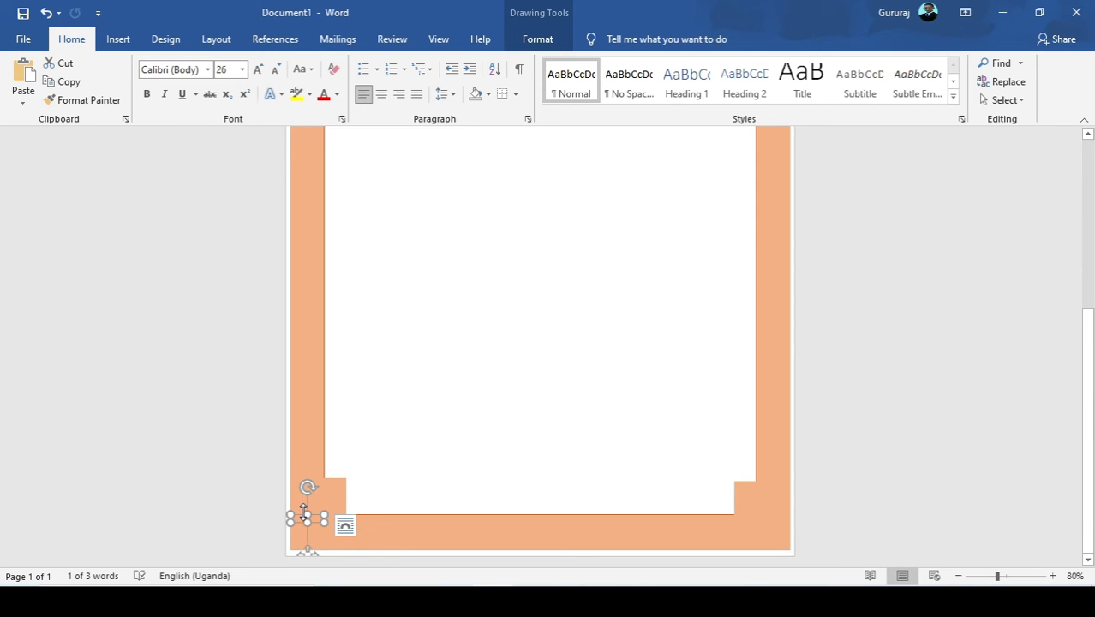
{"action": "key", "text": "ctrl+z"}
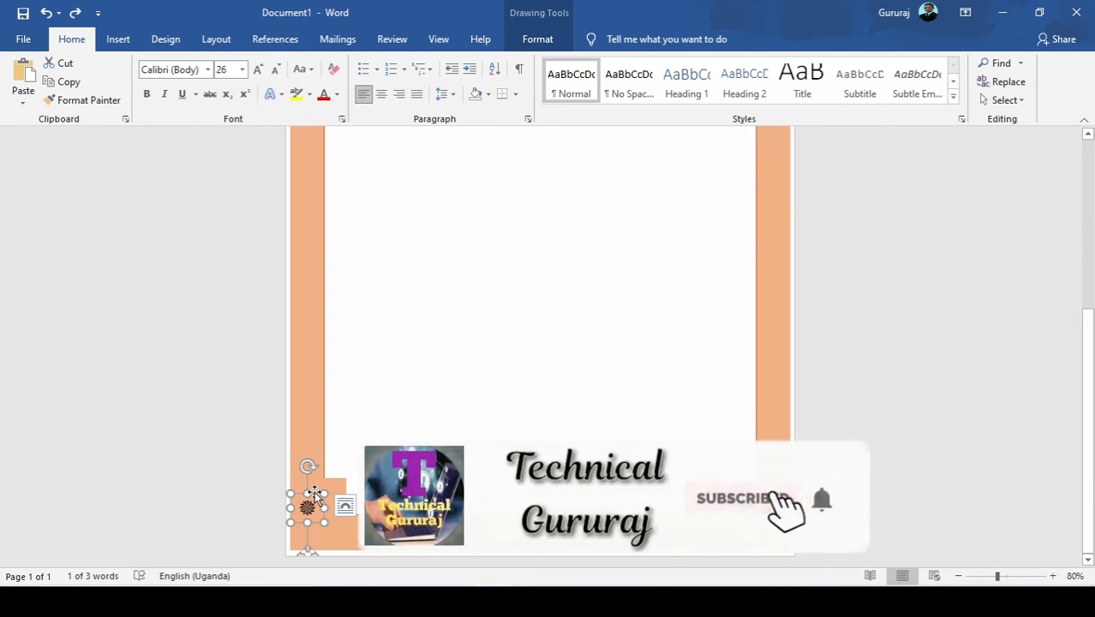
{"action": "left_click_drag", "start_coordinate": [313, 497], "coordinate": [313, 519]}
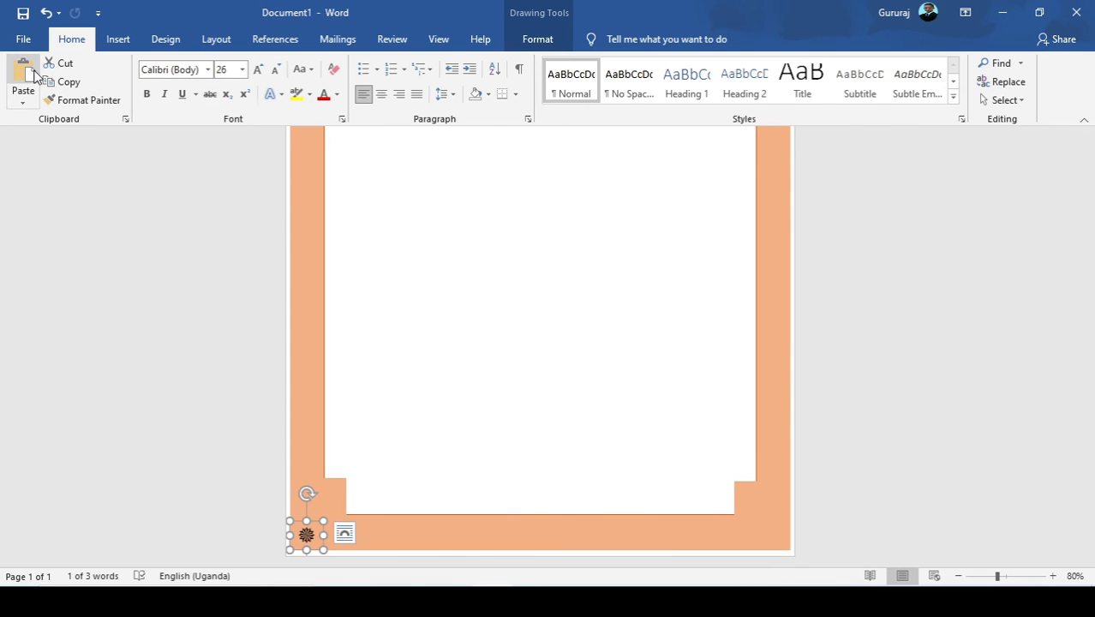
Paste another copy of the symbol box and place it in the lower-right corner of the orange frame.
{"action": "scroll", "coordinate": [373, 288], "scroll_direction": "up", "scroll_amount": 8}
{"action": "scroll", "coordinate": [483, 291], "scroll_direction": "down", "scroll_amount": 8}
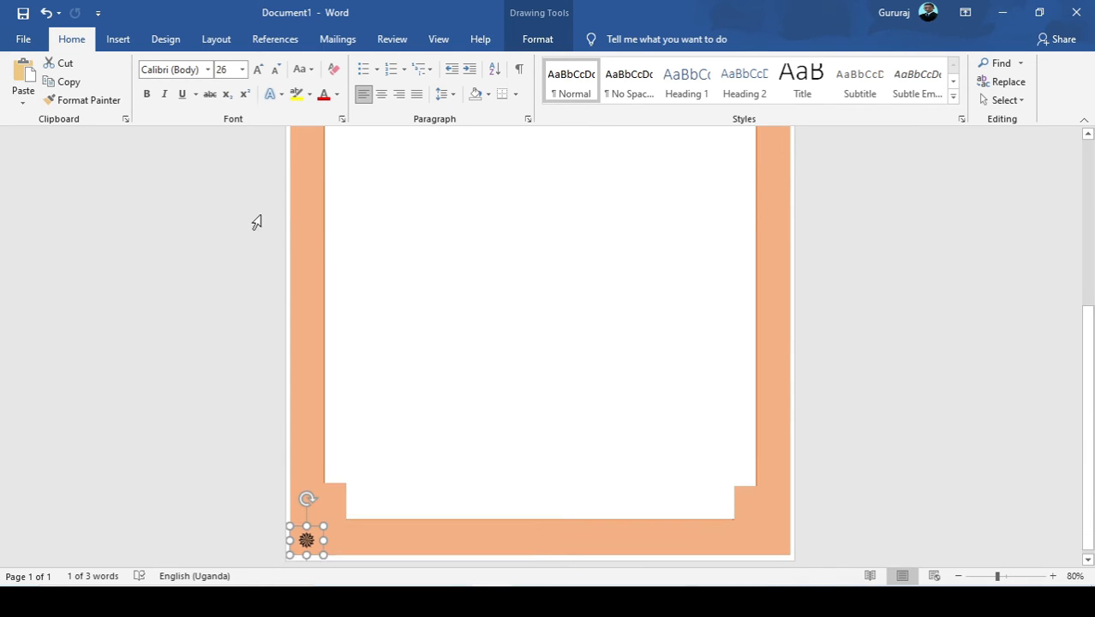
{"action": "left_click", "coordinate": [18, 79]}
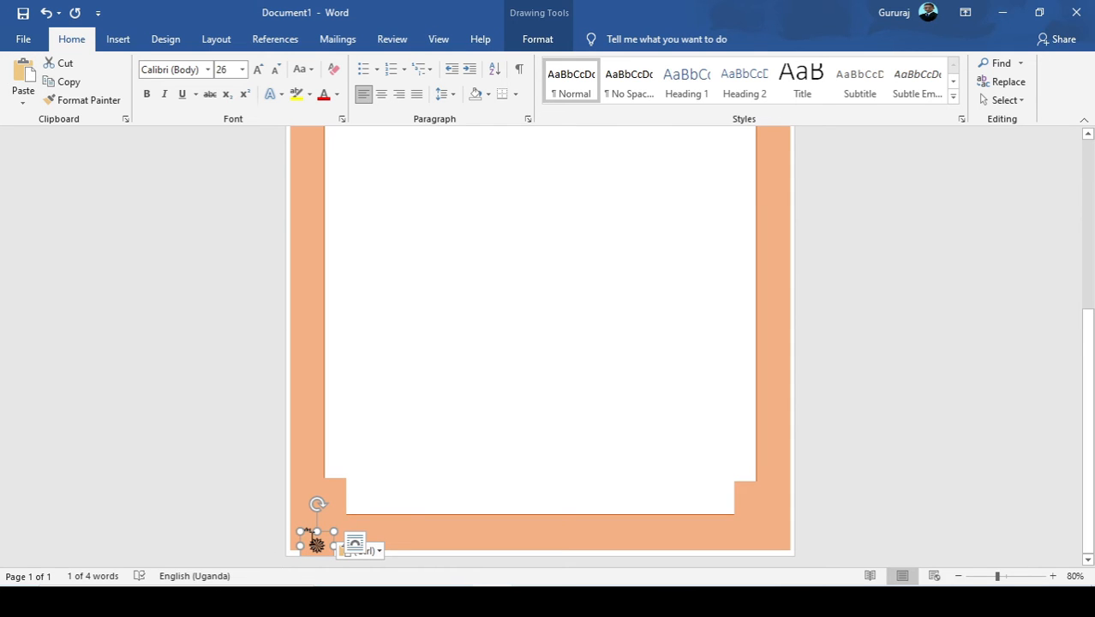
{"action": "left_click_drag", "start_coordinate": [307, 541], "coordinate": [762, 529]}
Draw a text box about 14.4 cm wide and 1.35 cm high across the upper part of the white area.
{"action": "scroll", "coordinate": [553, 376], "scroll_direction": "up", "scroll_amount": 5}
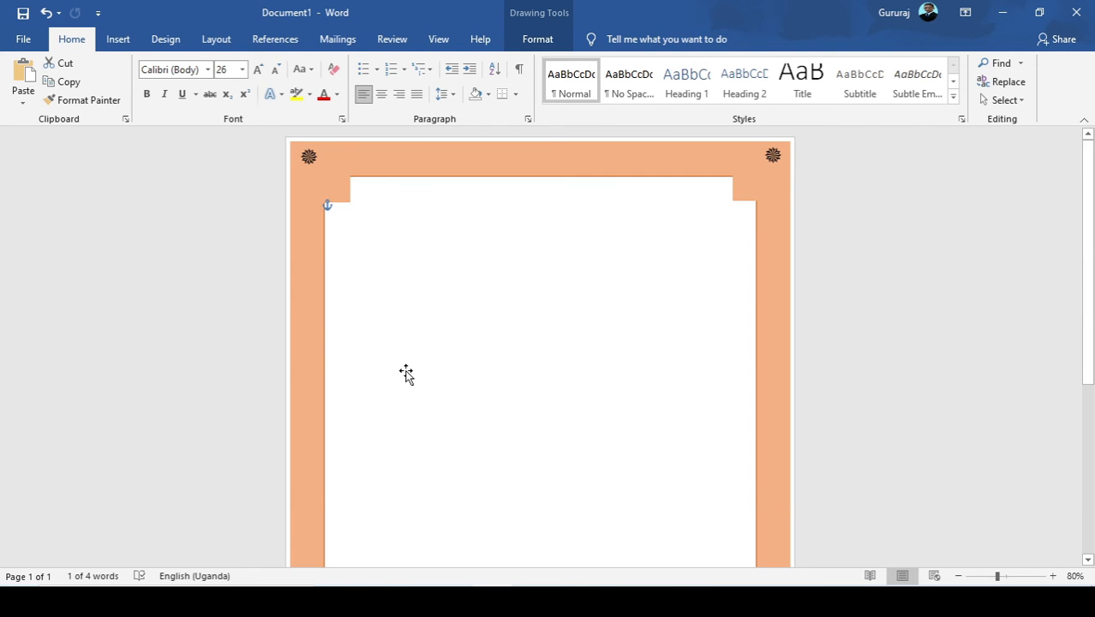
{"action": "left_click", "coordinate": [381, 352]}
{"action": "left_click", "coordinate": [120, 39]}
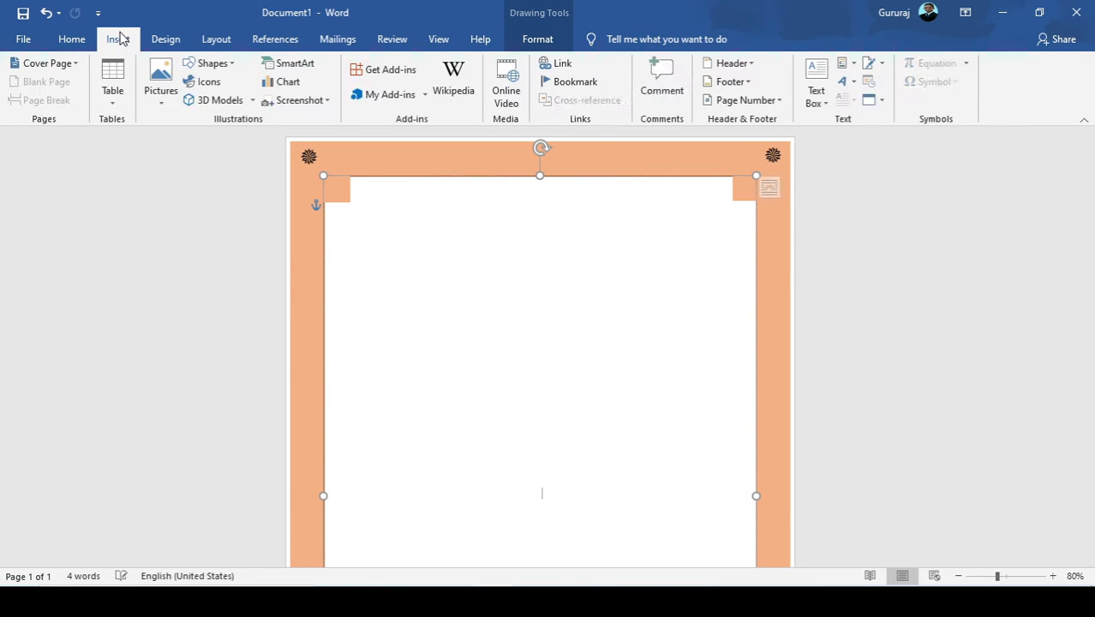
{"action": "left_click", "coordinate": [210, 64]}
{"action": "left_click", "coordinate": [190, 101]}
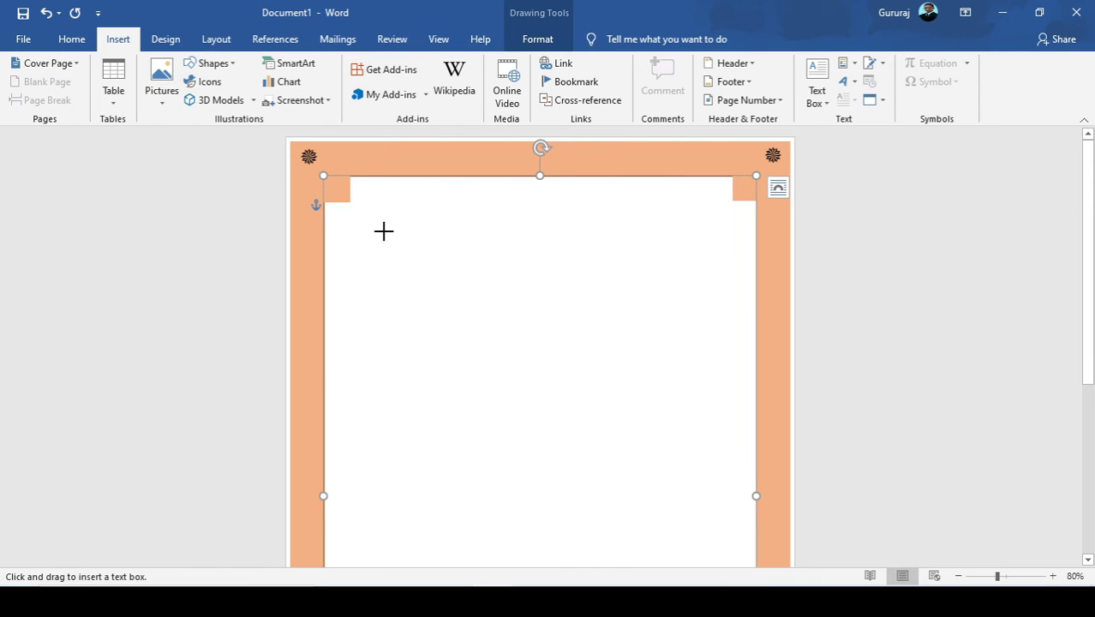
{"action": "mouse_move", "coordinate": [356, 246]}
{"action": "left_mouse_down"}
{"action": "mouse_move", "coordinate": [514, 289]}
{"action": "mouse_move", "coordinate": [658, 295]}
{"action": "mouse_move", "coordinate": [672, 281]}
{"action": "mouse_move", "coordinate": [705, 279]}
{"action": "left_mouse_up"}
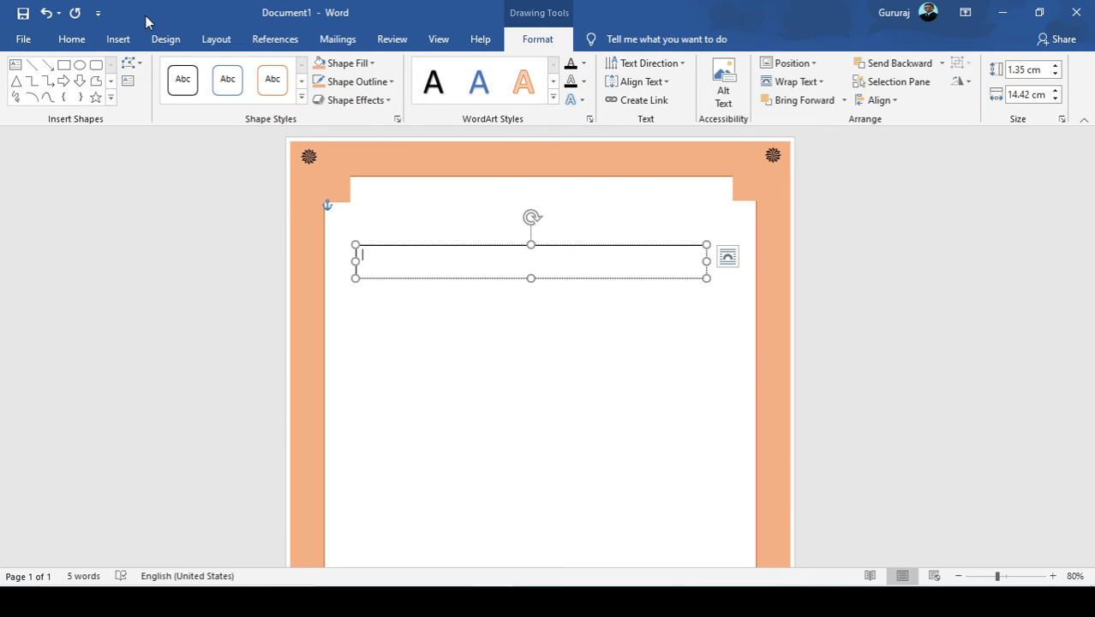
Insert the four-petal Wingdings 2 symbol with character code 147 into the new text box.
{"action": "left_click", "coordinate": [116, 41]}
{"action": "left_click", "coordinate": [934, 82]}
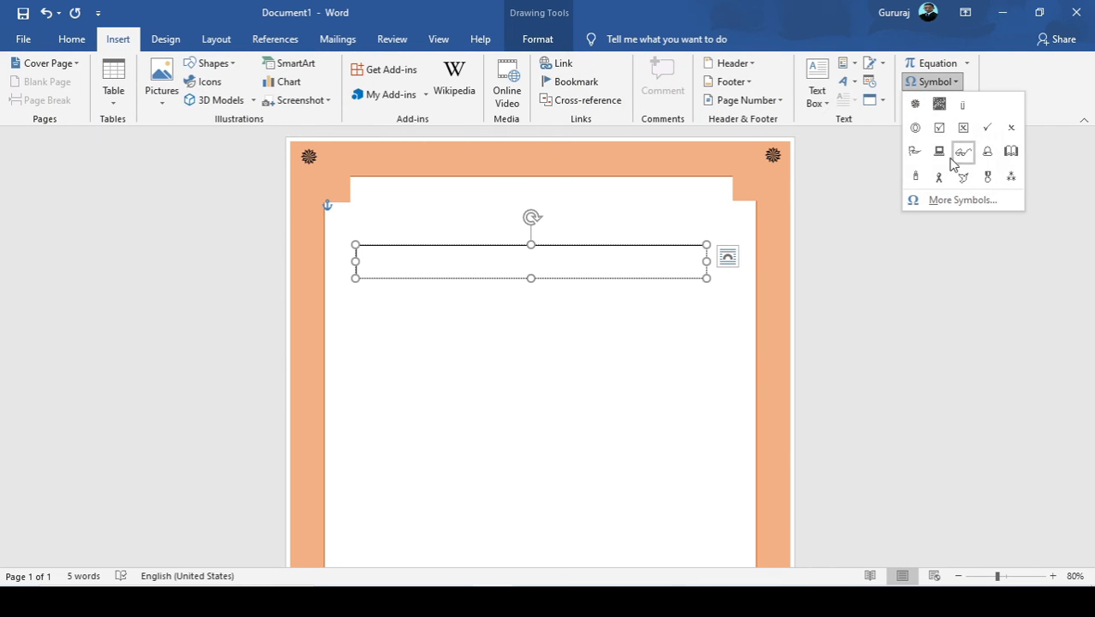
{"action": "left_click", "coordinate": [955, 200]}
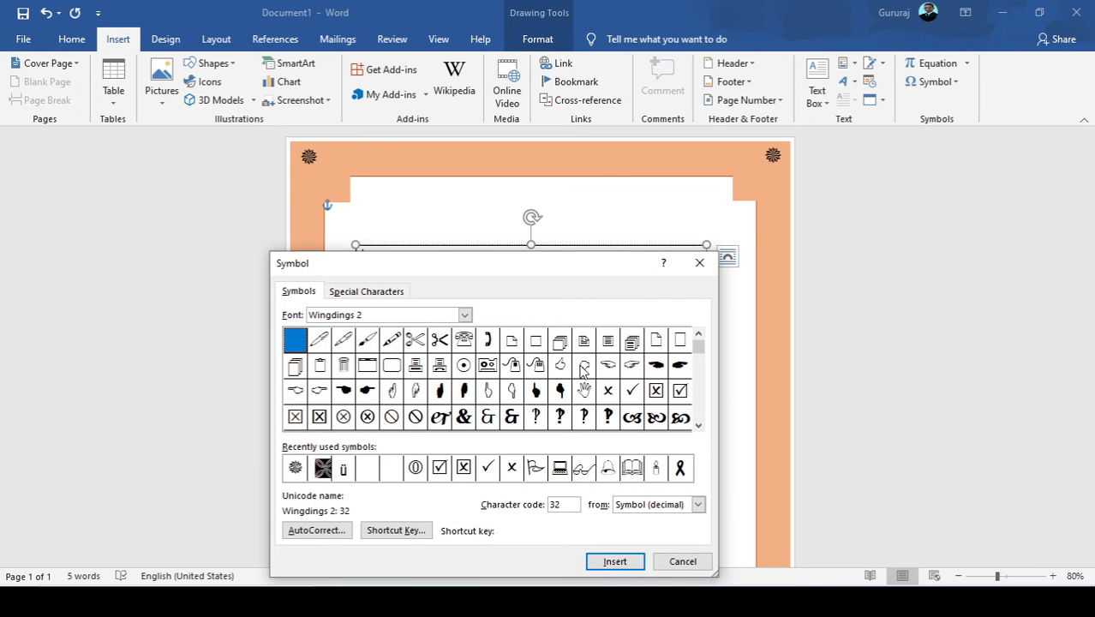
{"action": "left_click_drag", "start_coordinate": [465, 263], "coordinate": [463, 272]}
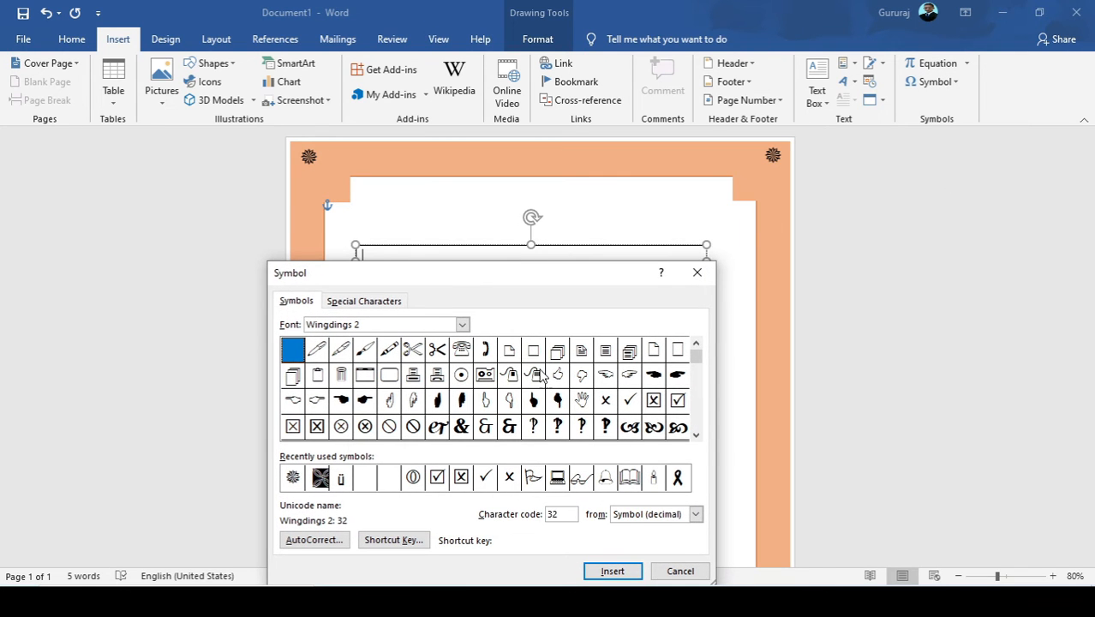
{"action": "left_click_drag", "start_coordinate": [696, 437], "coordinate": [695, 436]}
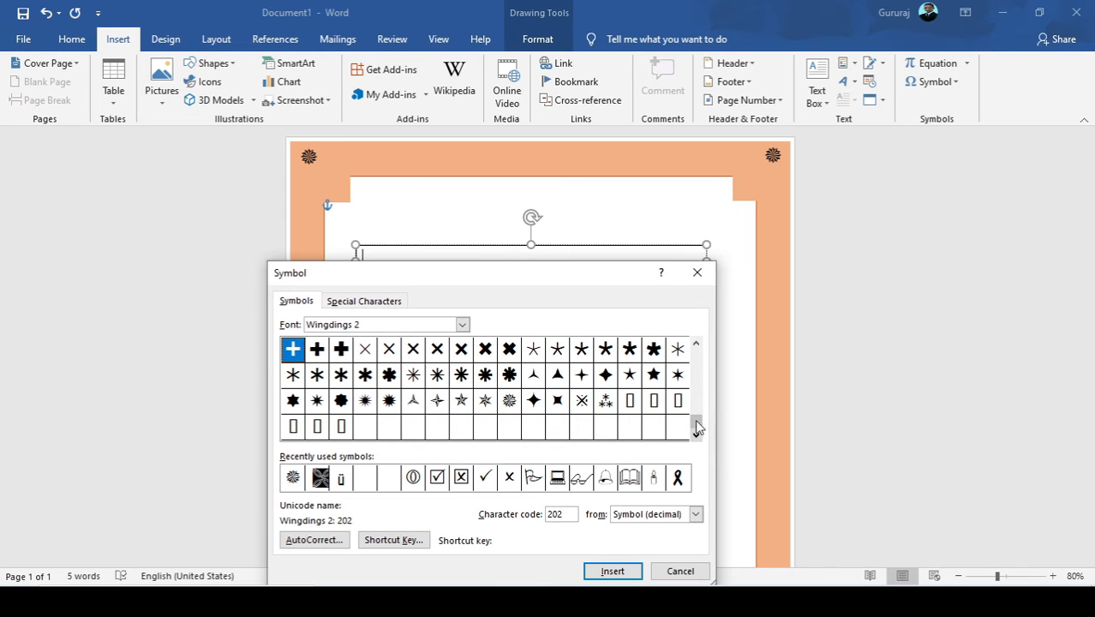
{"action": "double_click", "coordinate": [696, 345]}
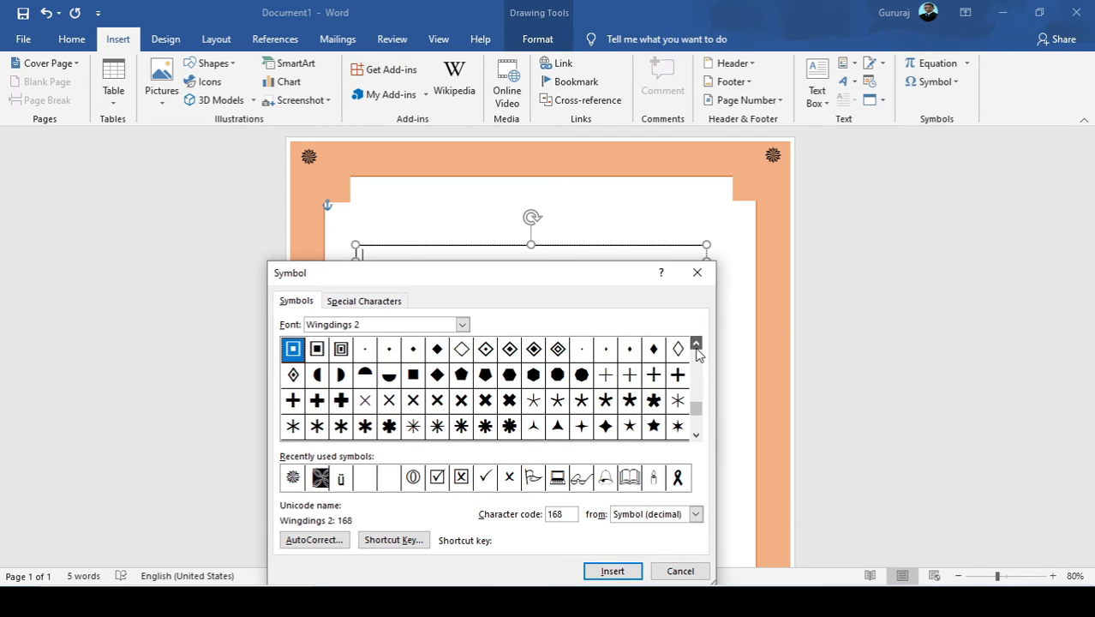
{"action": "left_click", "coordinate": [696, 345]}
{"action": "left_click", "coordinate": [696, 346]}
{"action": "left_click", "coordinate": [696, 345]}
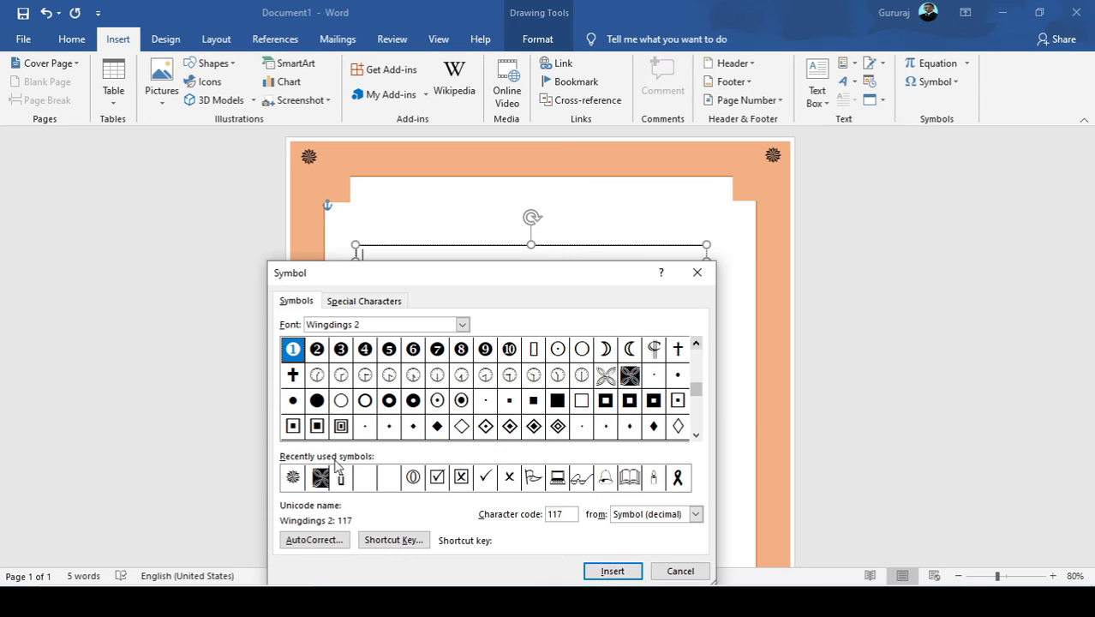
{"action": "left_click", "coordinate": [605, 375]}
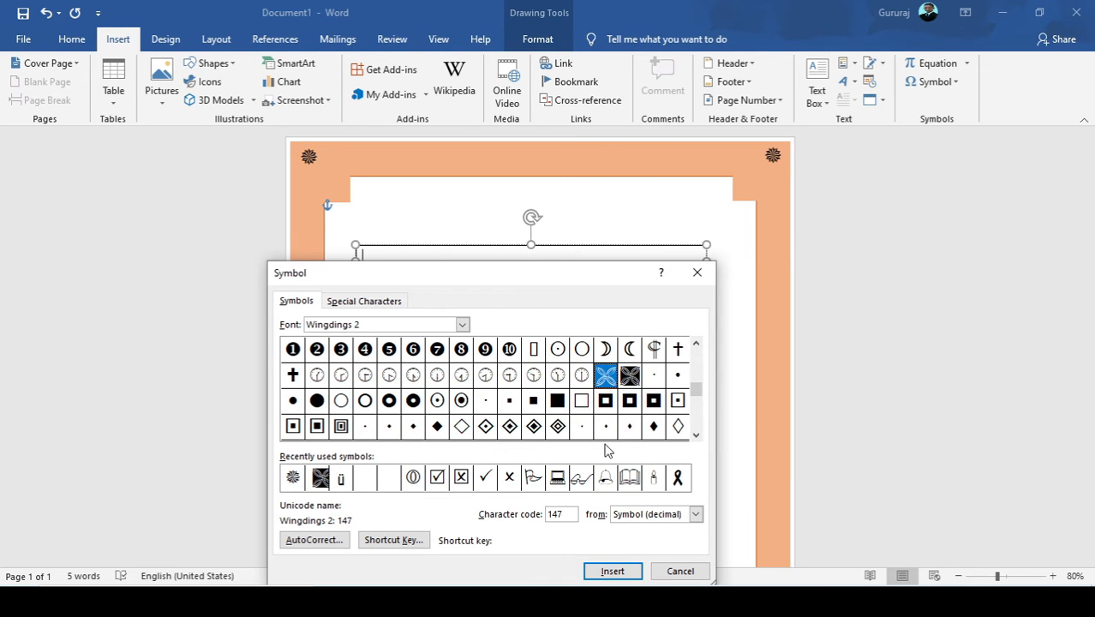
{"action": "left_click", "coordinate": [602, 572]}
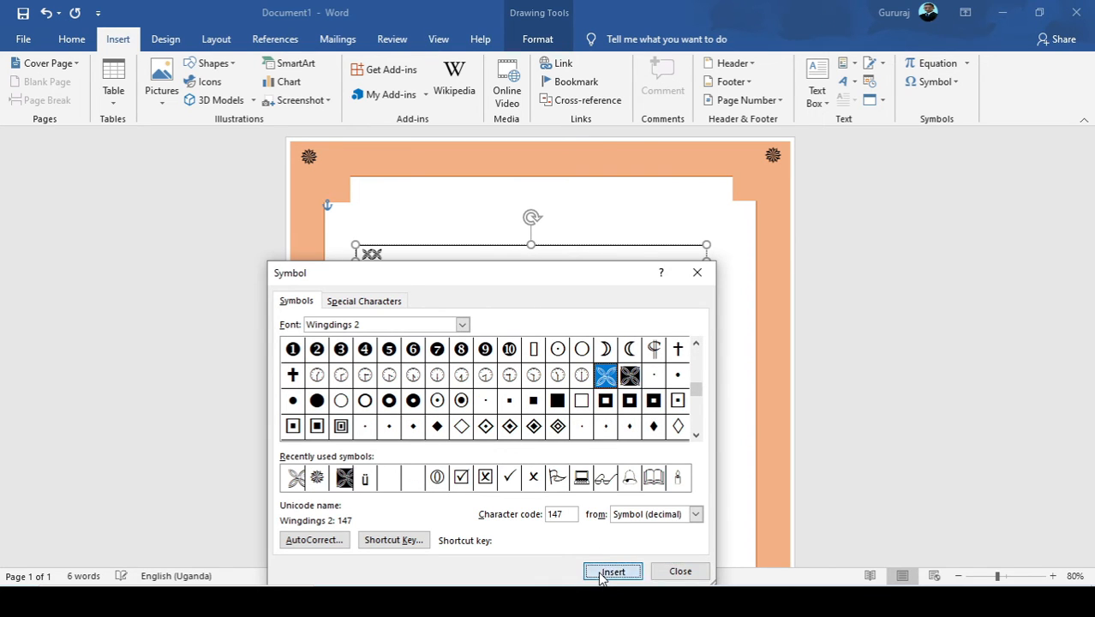
Repeat the Wingdings 2 symbol 147 until a continuous row fills most of the text box's width.
{"action": "left_click", "coordinate": [612, 571]}
{"action": "left_click", "coordinate": [613, 571]}
{"action": "left_click", "coordinate": [613, 572]}
{"action": "left_click", "coordinate": [603, 574]}
{"action": "left_click", "coordinate": [603, 574]}
{"action": "left_click", "coordinate": [604, 574]}
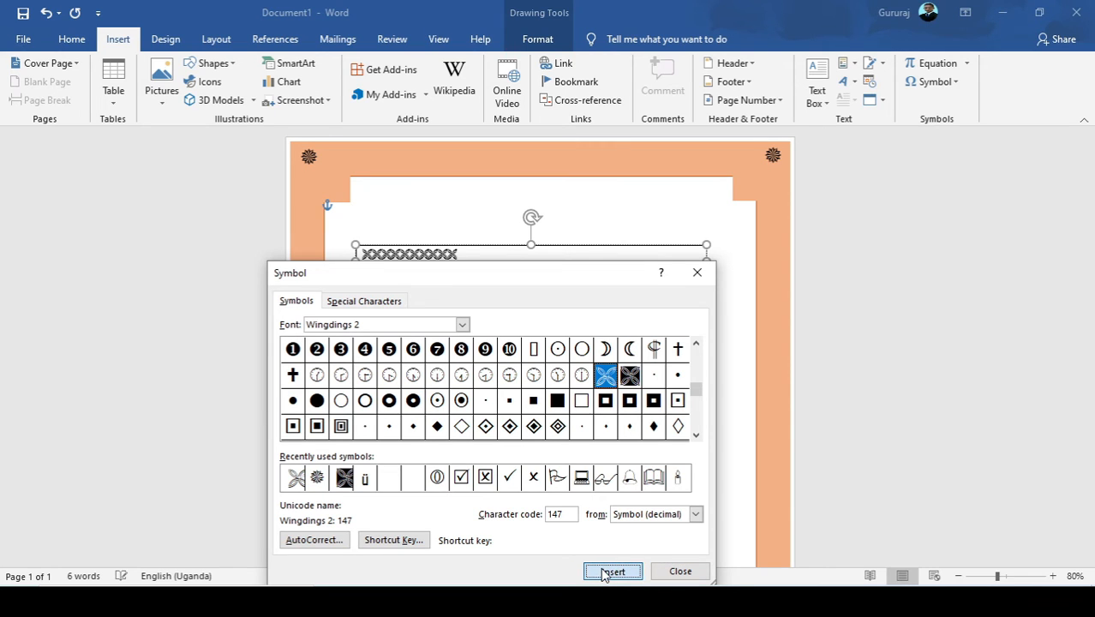
{"action": "left_click", "coordinate": [604, 572]}
{"action": "left_click", "coordinate": [604, 573]}
{"action": "left_click", "coordinate": [604, 572]}
{"action": "left_click", "coordinate": [604, 572]}
{"action": "left_click", "coordinate": [604, 572]}
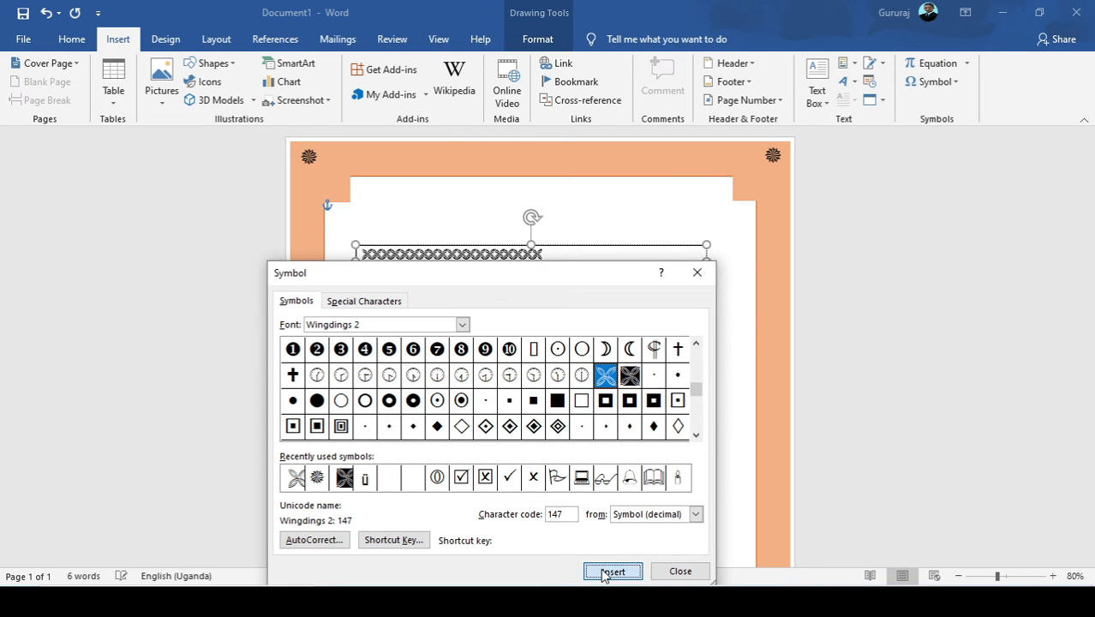
{"action": "left_click", "coordinate": [604, 572]}
{"action": "left_click", "coordinate": [604, 572]}
{"action": "left_click", "coordinate": [604, 573]}
{"action": "left_click", "coordinate": [603, 572]}
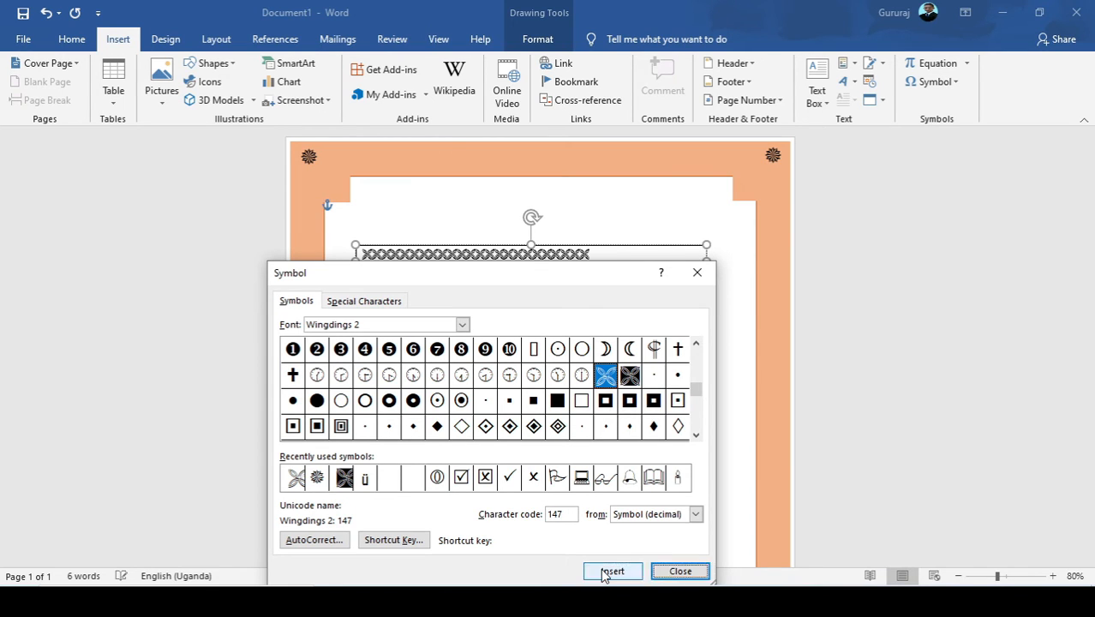
{"action": "left_click", "coordinate": [604, 572]}
{"action": "left_click", "coordinate": [604, 572]}
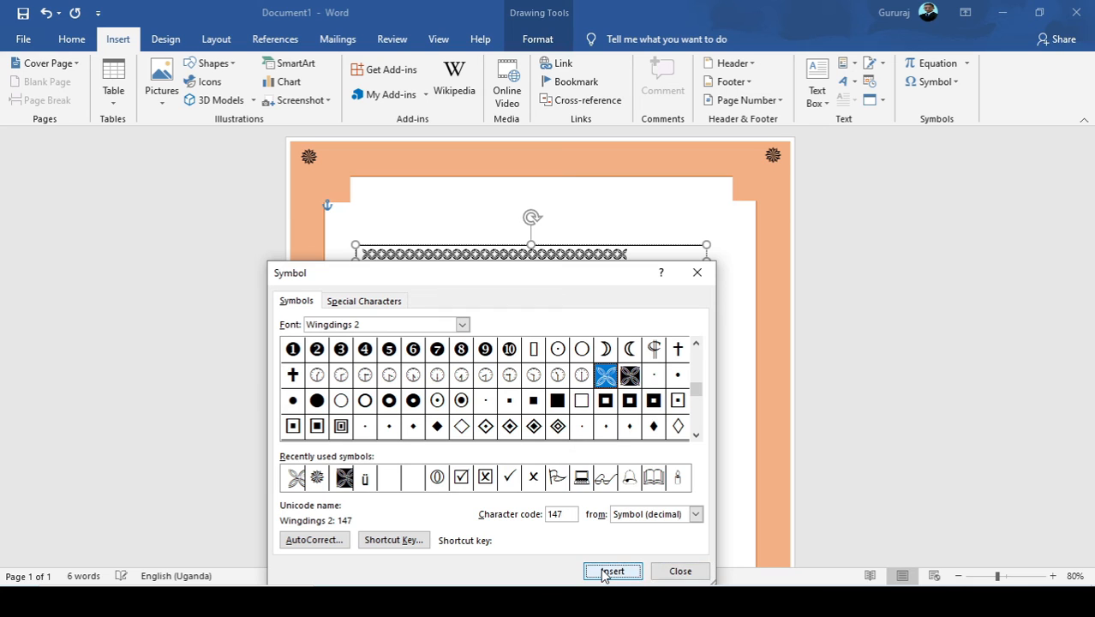
{"action": "left_click", "coordinate": [604, 572]}
{"action": "left_click", "coordinate": [604, 573]}
{"action": "left_click", "coordinate": [604, 572]}
{"action": "left_click", "coordinate": [677, 570]}
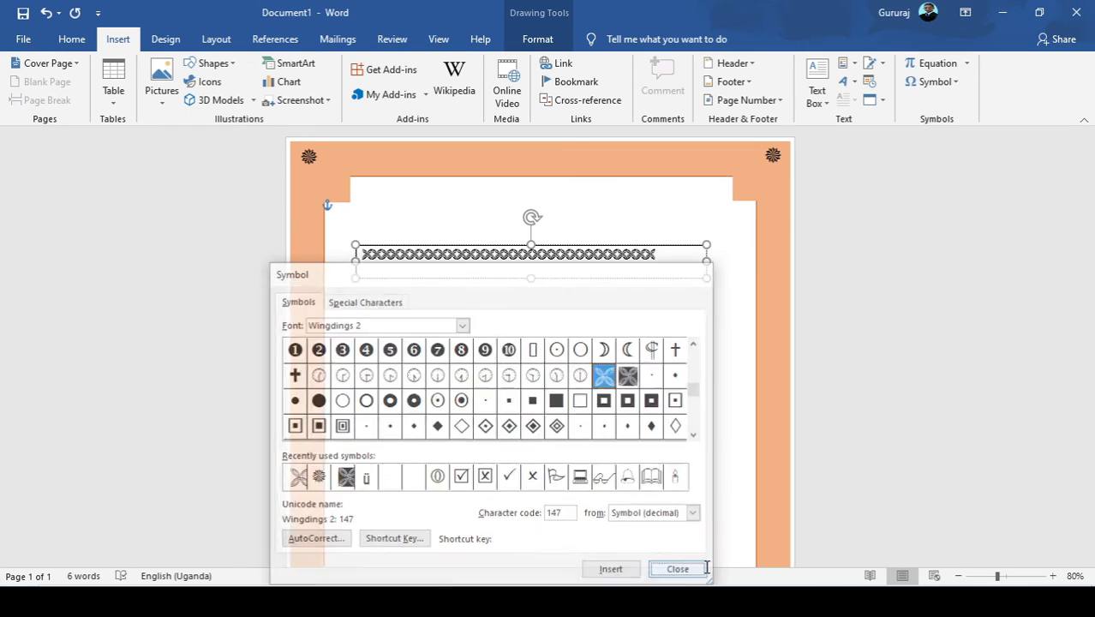
Enlarge the row of symbols slightly and widen its text box to about 15.86 cm so they fit on one line.
{"action": "left_click_drag", "start_coordinate": [663, 262], "coordinate": [337, 218]}
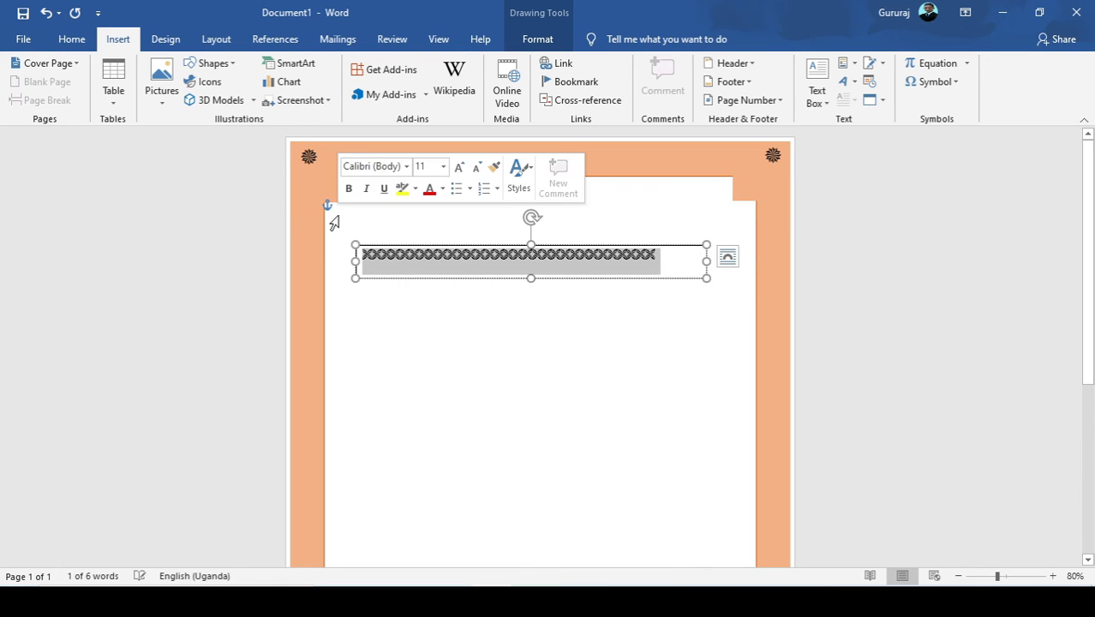
{"action": "key", "text": "ctrl+shift+period"}
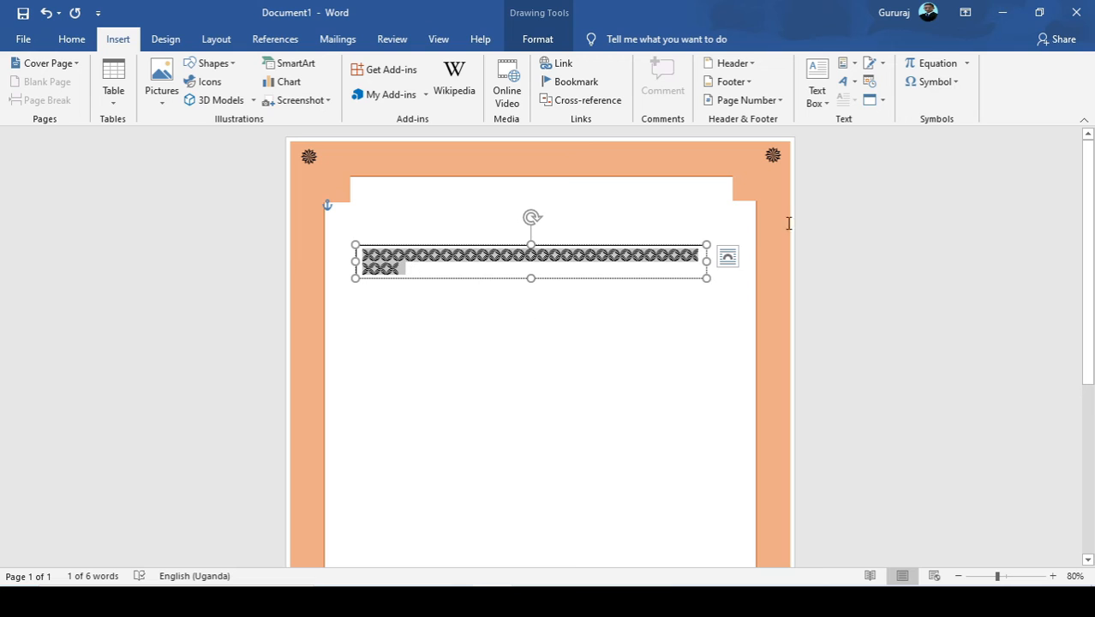
{"action": "left_click_drag", "start_coordinate": [705, 262], "coordinate": [740, 266]}
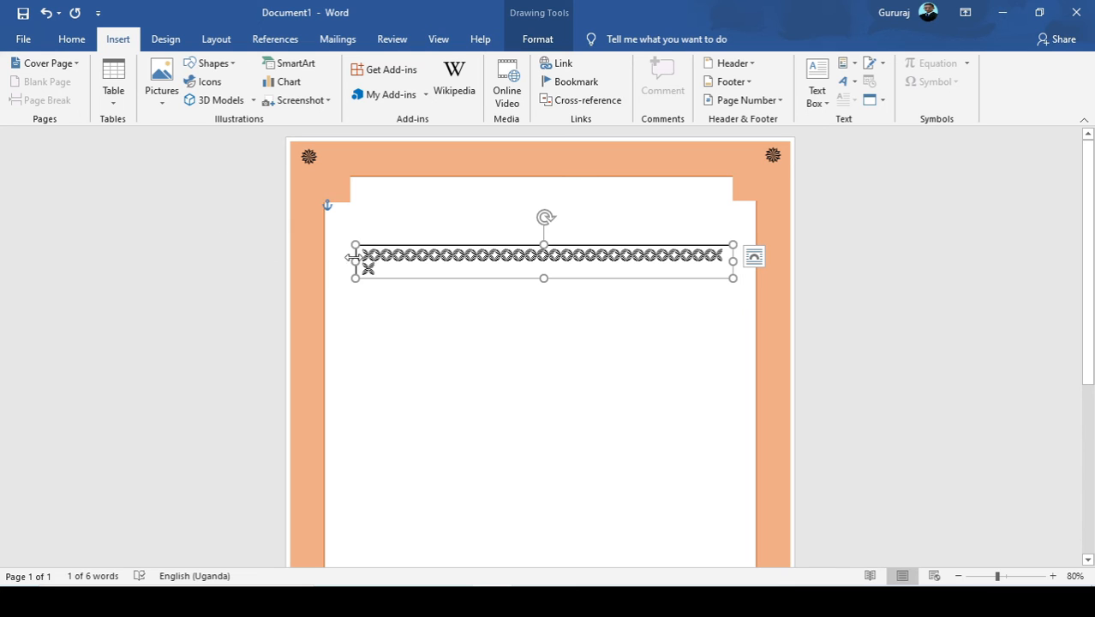
{"action": "left_click_drag", "start_coordinate": [356, 260], "coordinate": [341, 257]}
Fill the symbol row's text box with the same light orange as the frame.
{"action": "left_click", "coordinate": [538, 39]}
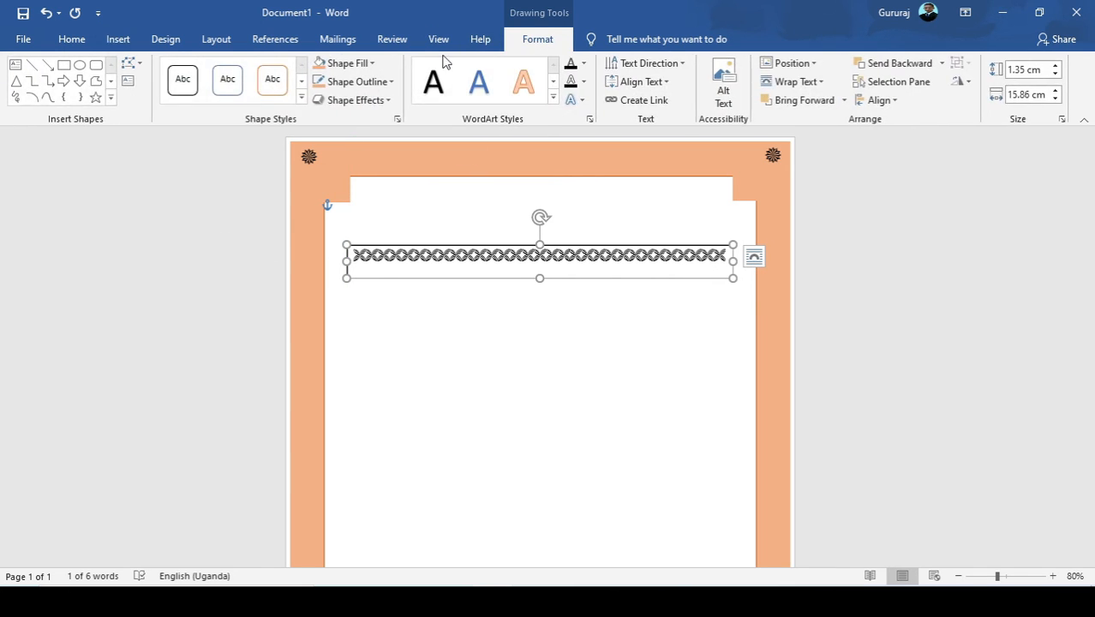
{"action": "left_click", "coordinate": [336, 67]}
{"action": "left_click", "coordinate": [319, 65]}
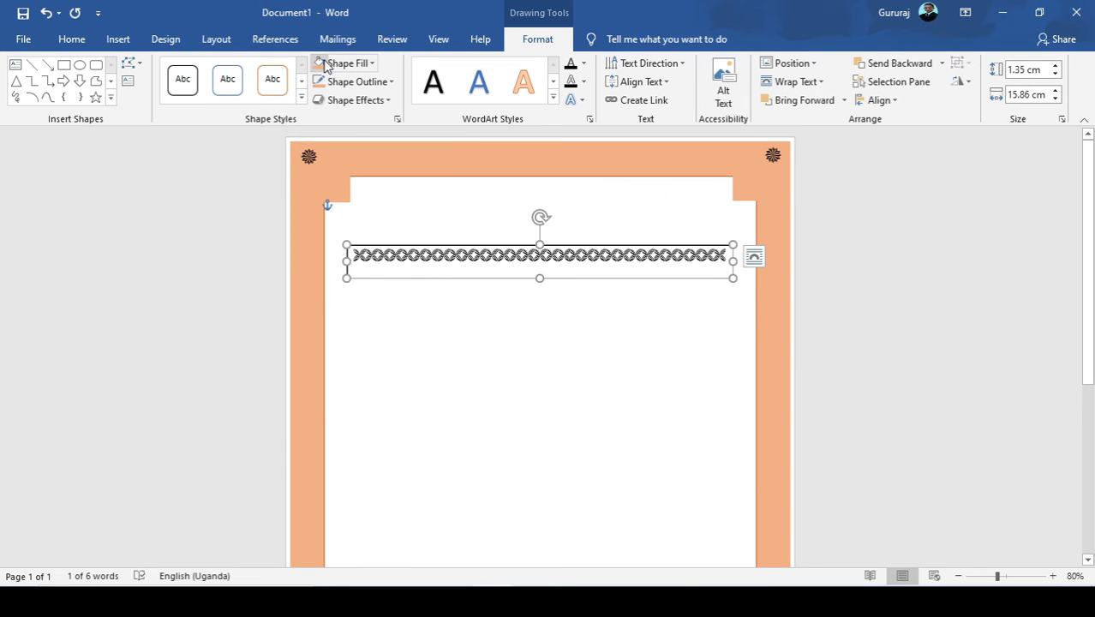
{"action": "left_click", "coordinate": [320, 69]}
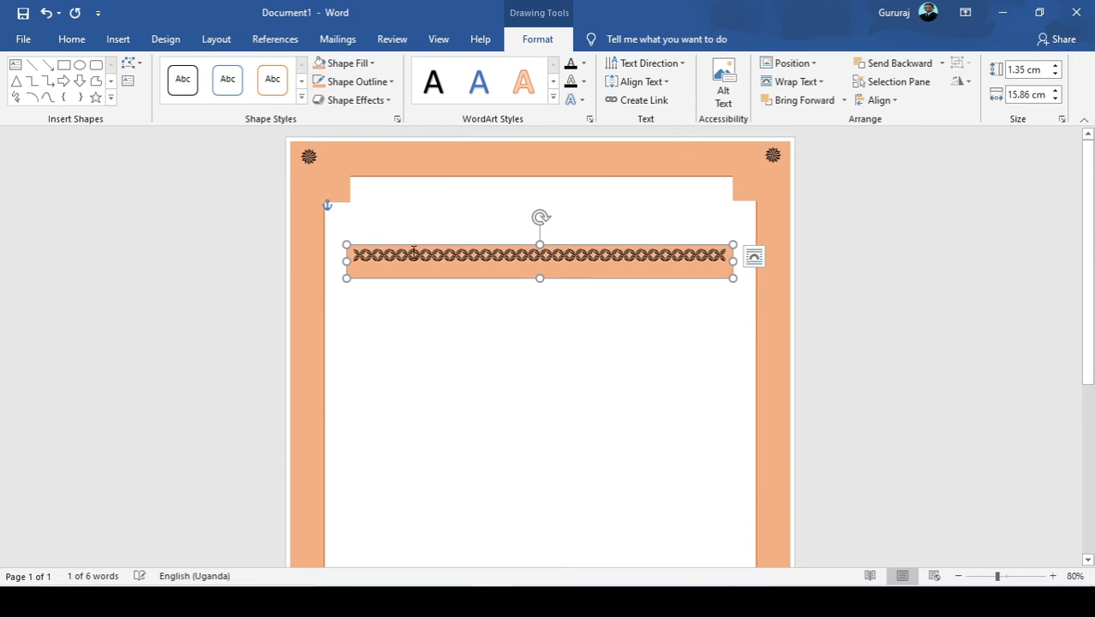
{"action": "left_click", "coordinate": [432, 300]}
Move the symbol row onto the frame's top band and widen its box to about 17.15 cm between the corner symbols.
{"action": "left_click_drag", "start_coordinate": [426, 247], "coordinate": [437, 143]}
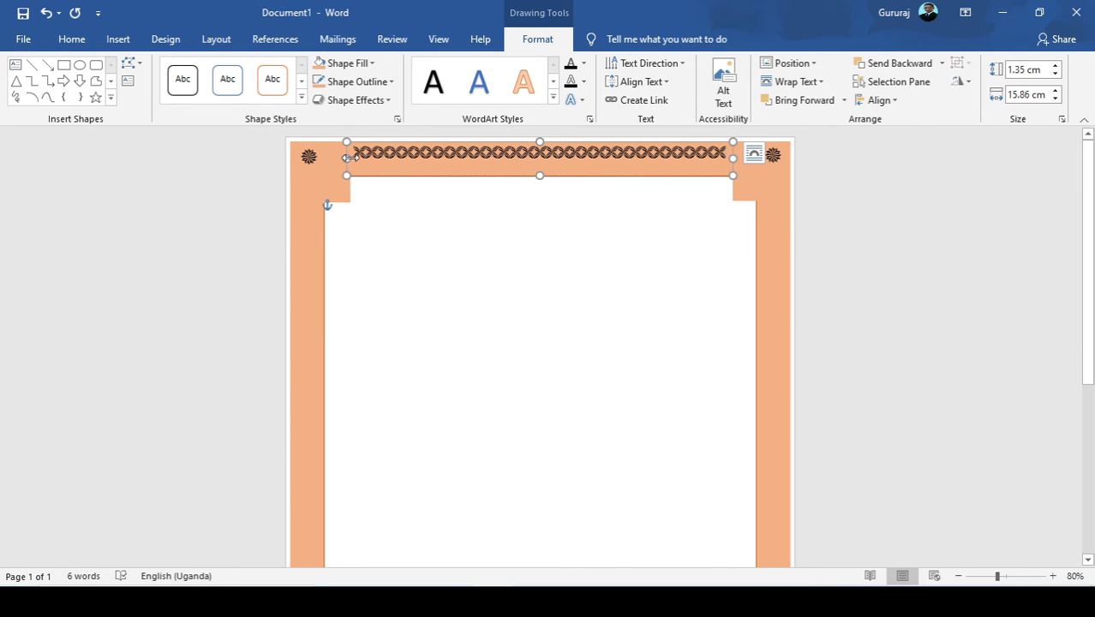
{"action": "left_click_drag", "start_coordinate": [351, 157], "coordinate": [325, 158]}
{"action": "left_click_drag", "start_coordinate": [735, 157], "coordinate": [742, 158]}
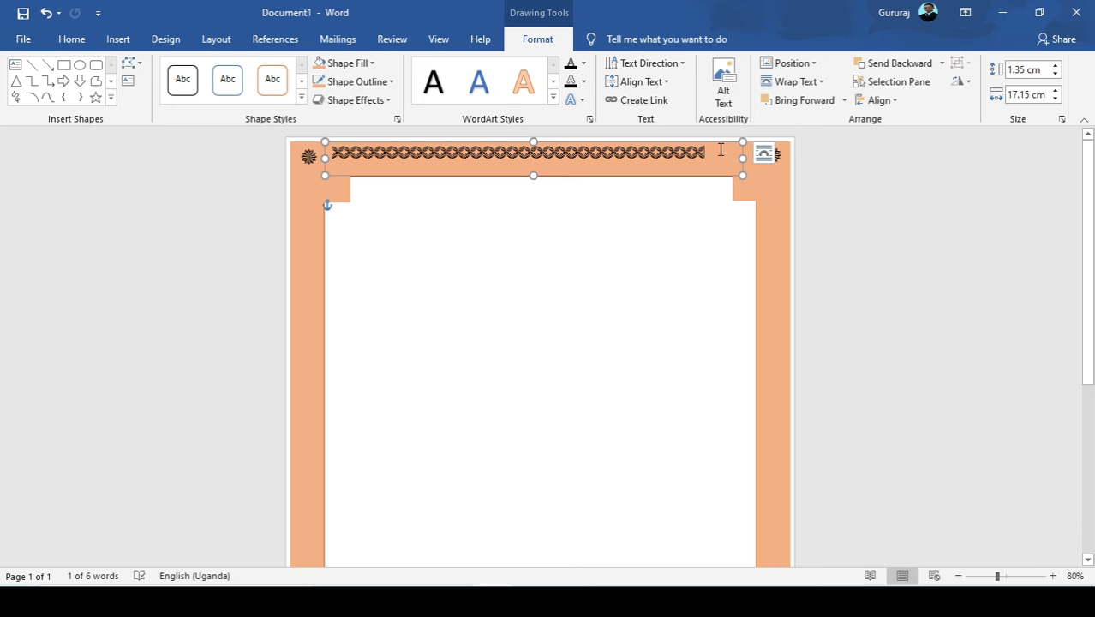
{"action": "left_click", "coordinate": [115, 40]}
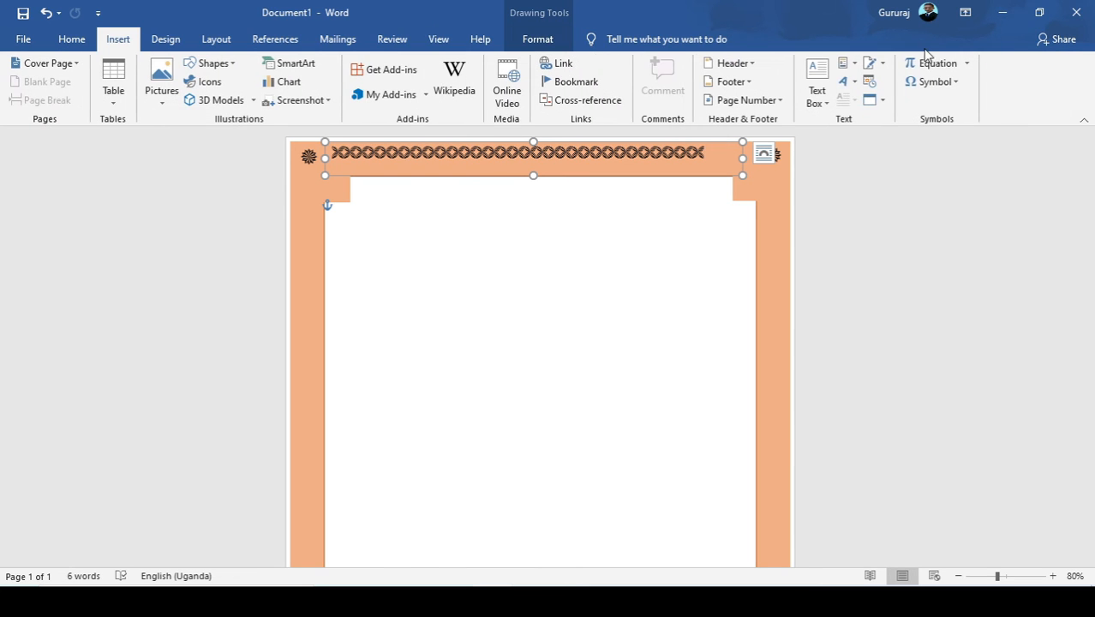
{"action": "left_click", "coordinate": [926, 64]}
{"action": "left_click", "coordinate": [934, 82]}
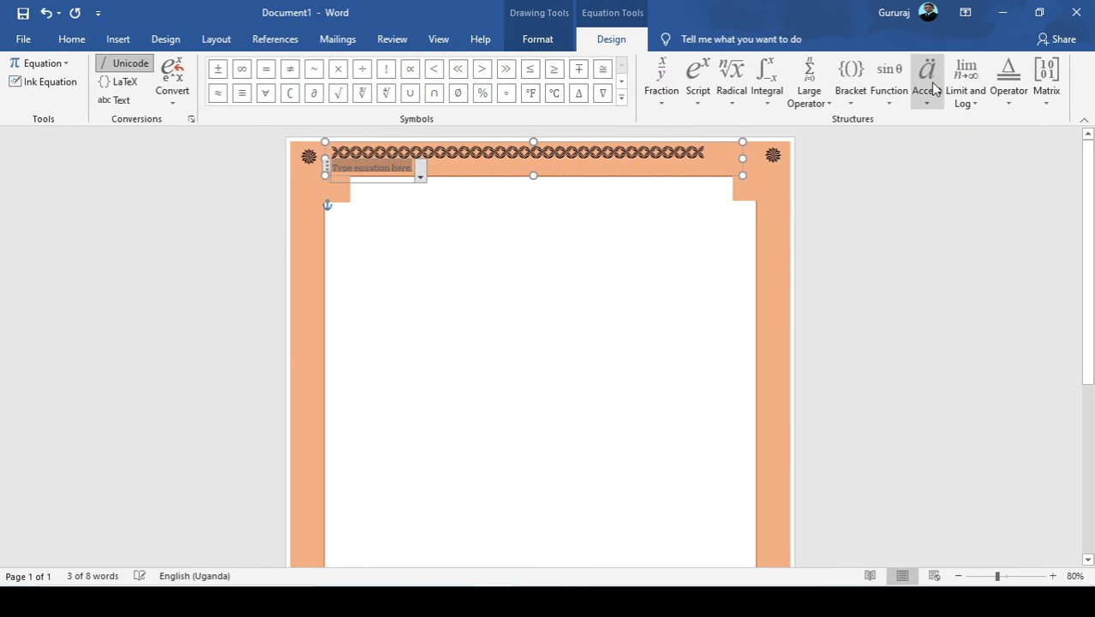
{"action": "key", "text": "ctrl+z"}
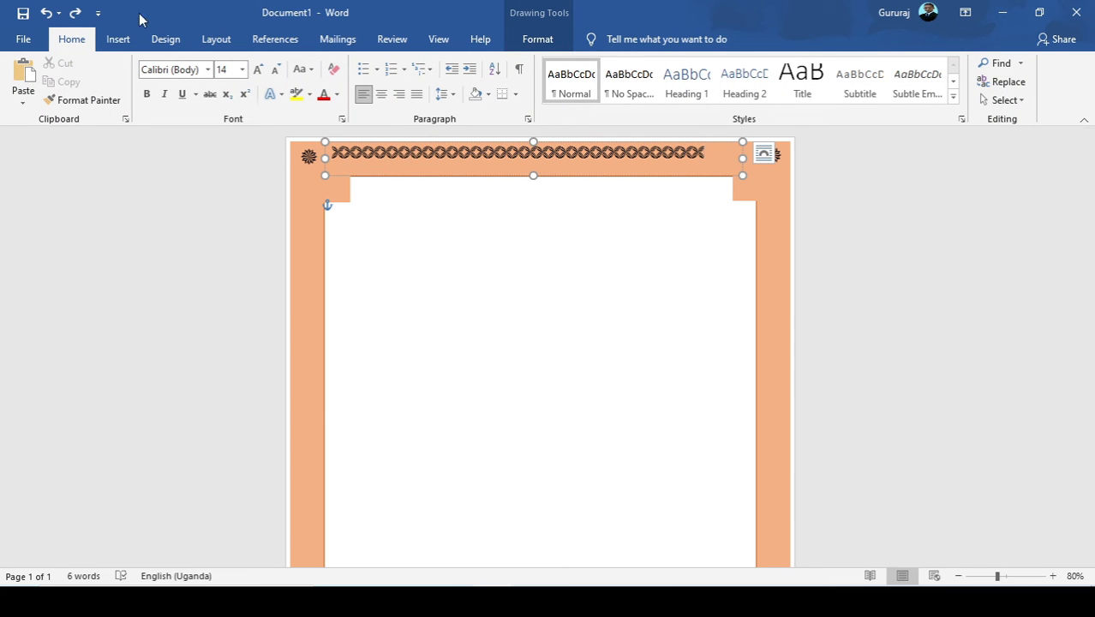
Append two more of the same Wingdings 2 symbol to the end of the frame's top symbol row.
{"action": "left_click", "coordinate": [116, 38]}
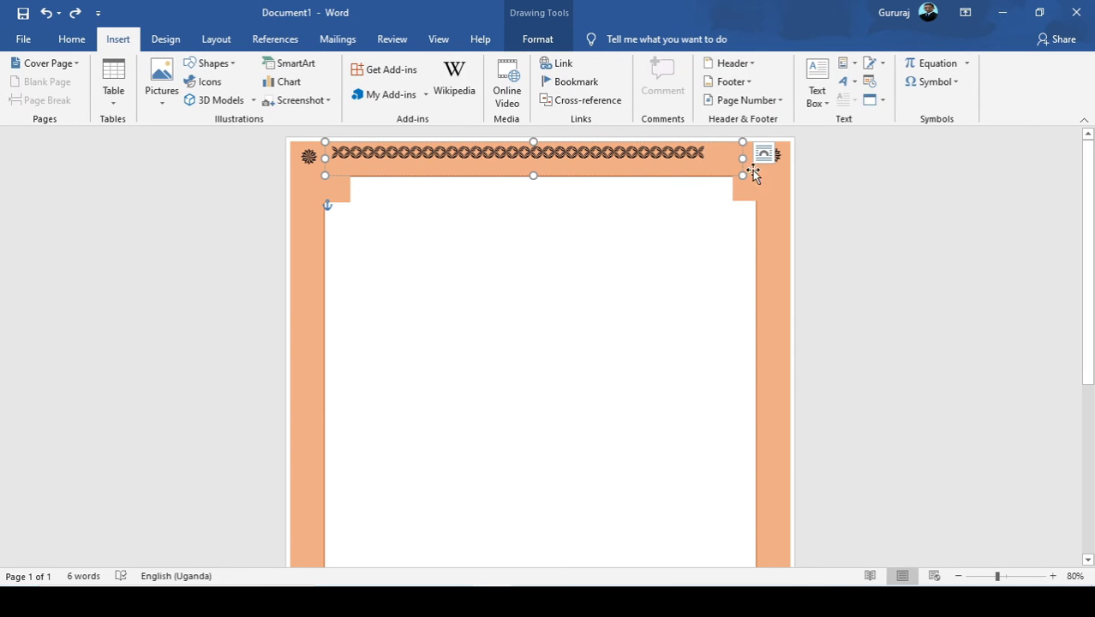
{"action": "left_click", "coordinate": [931, 82]}
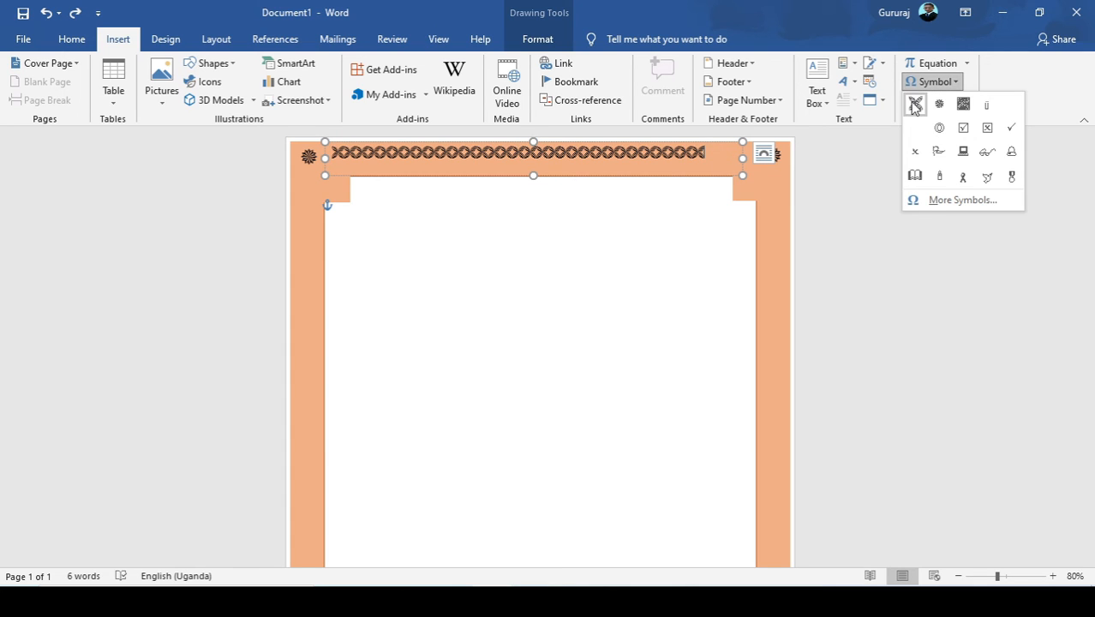
{"action": "left_click", "coordinate": [912, 106]}
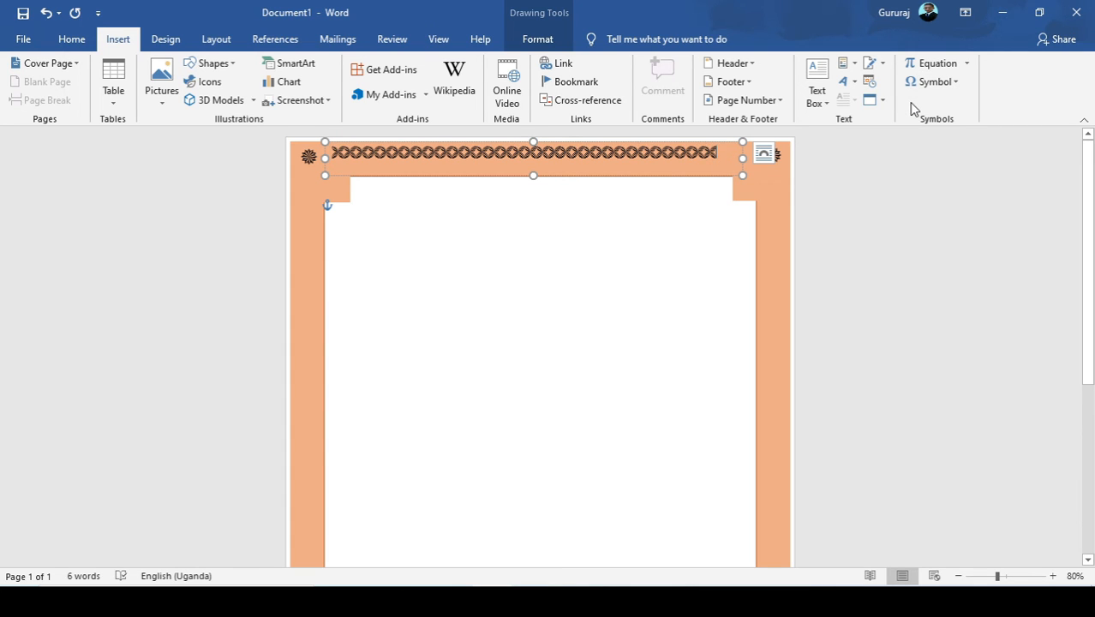
{"action": "left_click", "coordinate": [919, 82]}
{"action": "left_click", "coordinate": [915, 104]}
{"action": "left_click", "coordinate": [916, 83]}
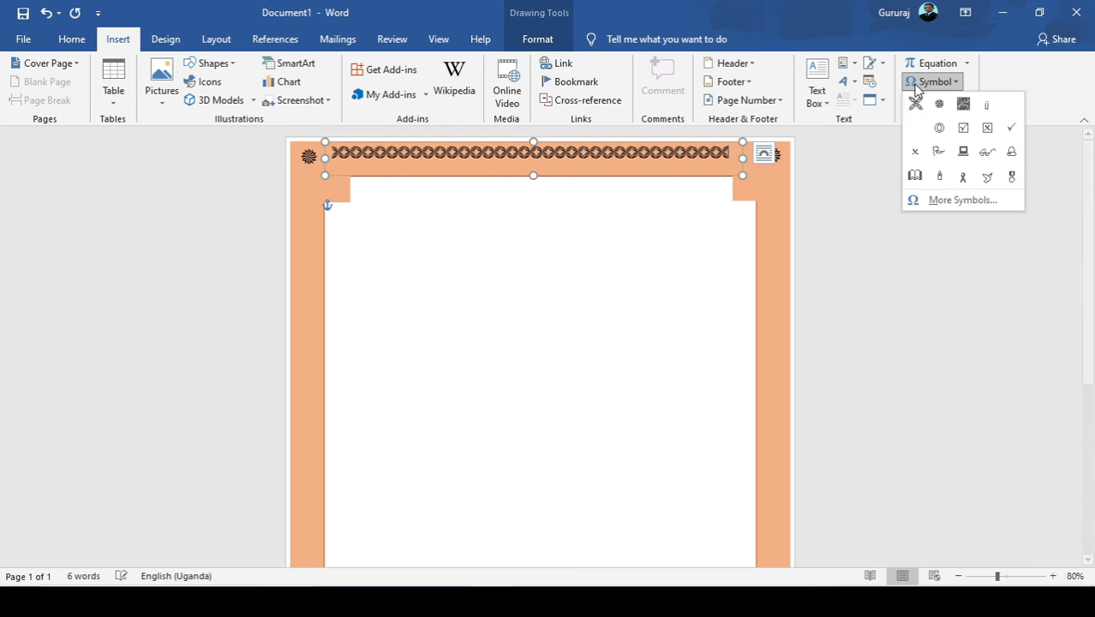
{"action": "left_click", "coordinate": [915, 104]}
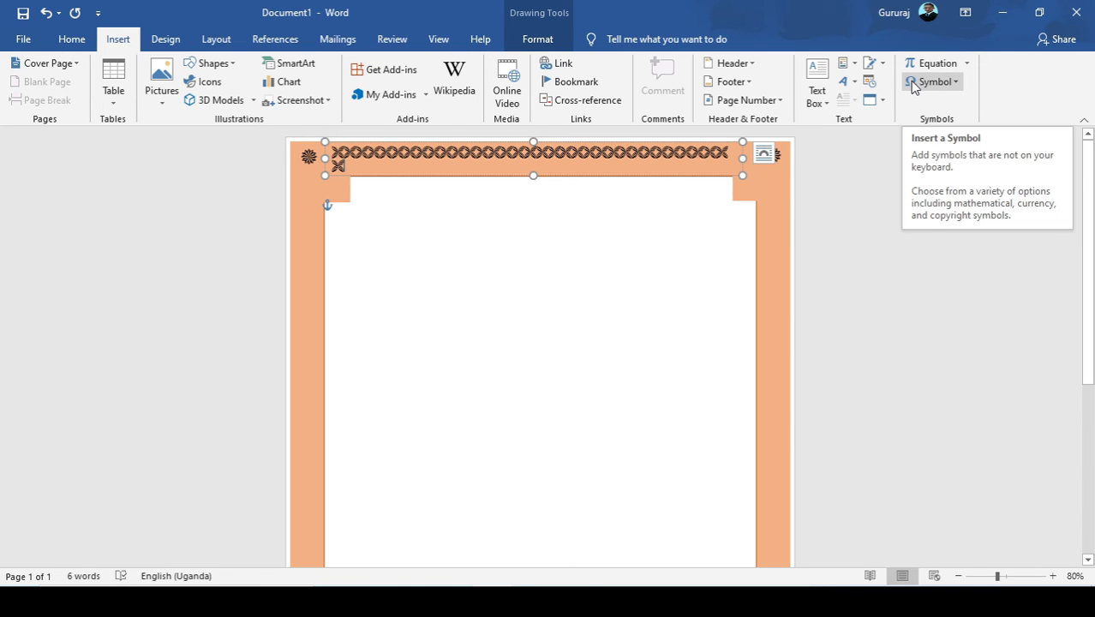
{"action": "left_click", "coordinate": [563, 336]}
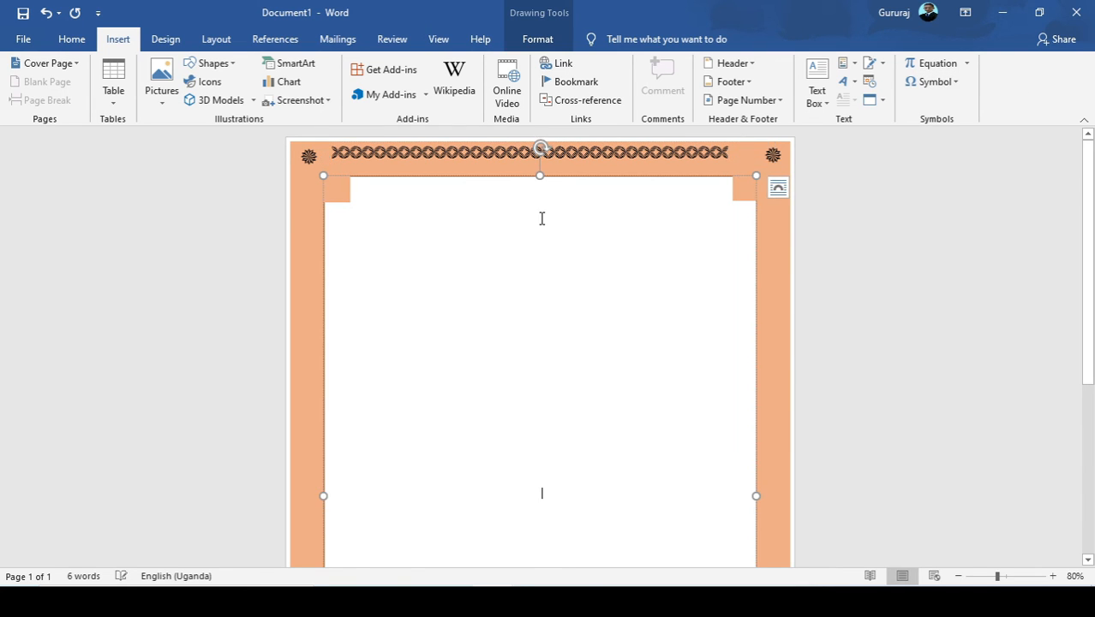
Duplicate the top symbol row's text box and move the copy down onto the white area of the page.
{"action": "left_click", "coordinate": [520, 145]}
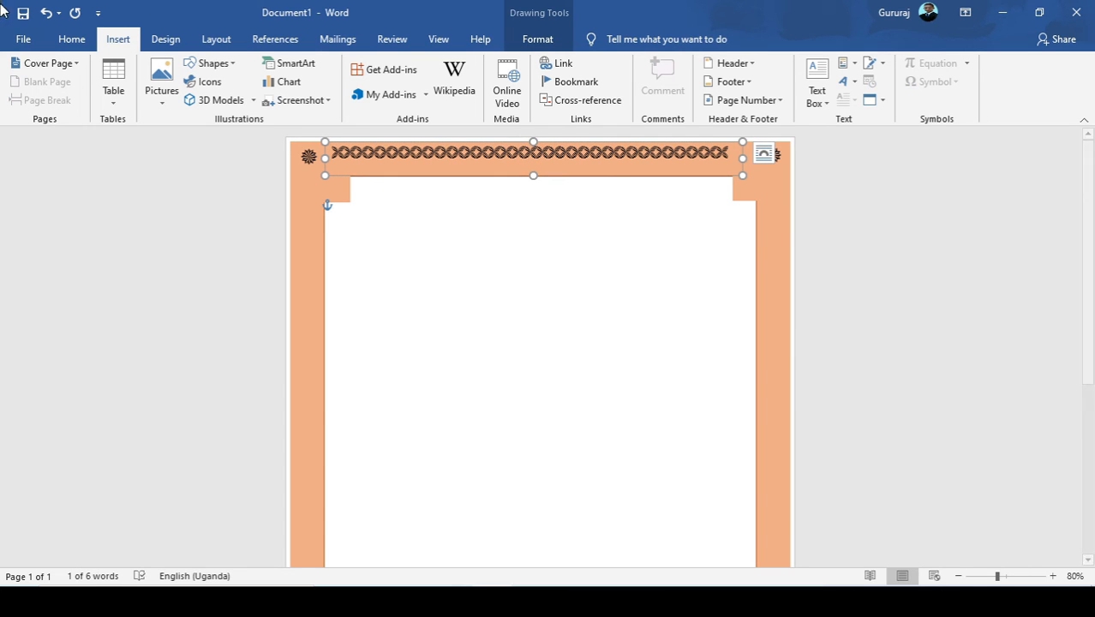
{"action": "left_click", "coordinate": [69, 40]}
{"action": "left_click", "coordinate": [62, 81]}
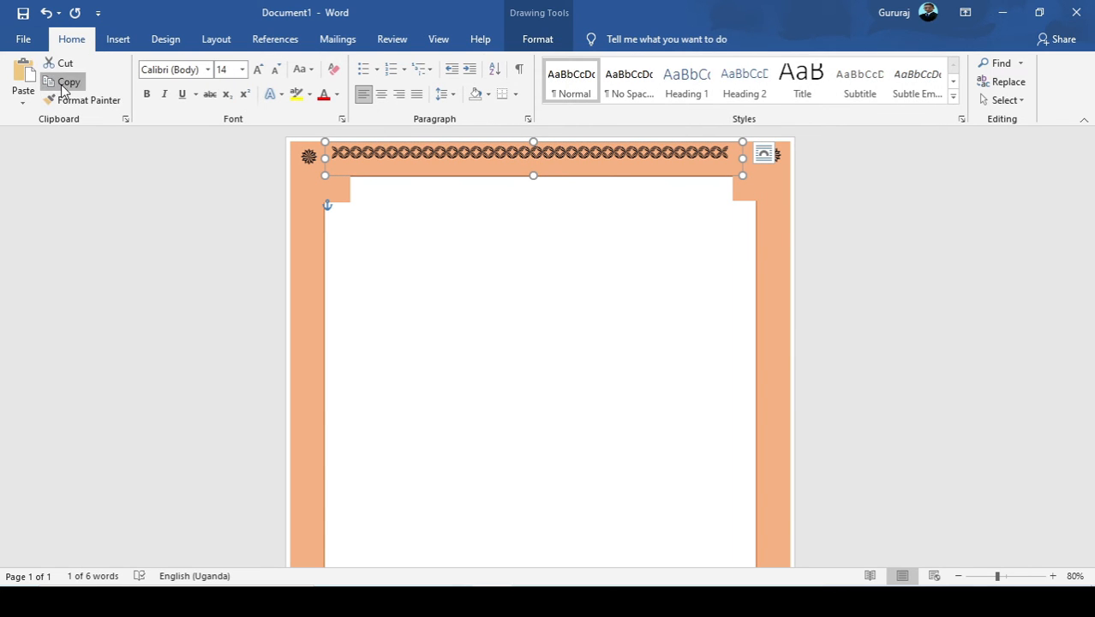
{"action": "left_click", "coordinate": [24, 75]}
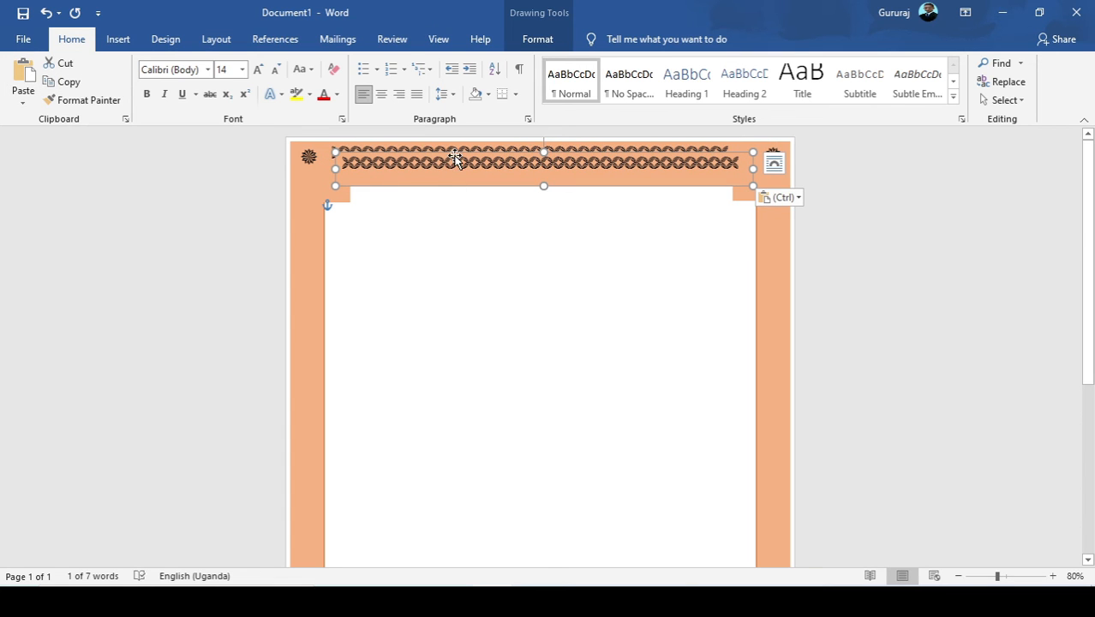
{"action": "left_click_drag", "start_coordinate": [455, 158], "coordinate": [452, 487]}
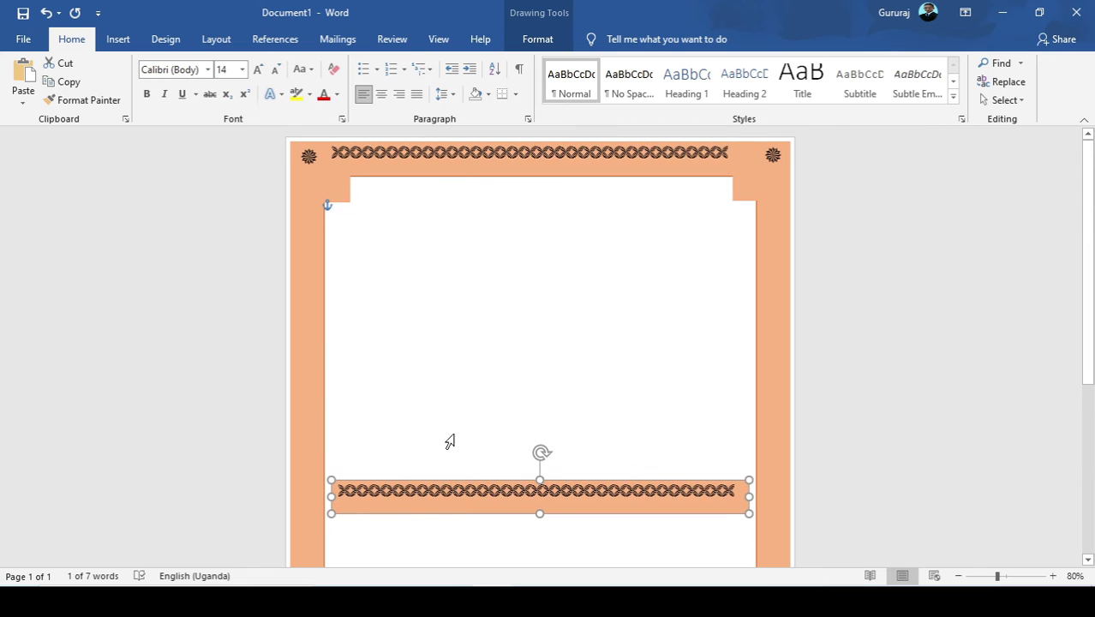
Shift the original symbol row slightly to the right on the frame's top band to centre it between the corner flowers.
{"action": "left_click", "coordinate": [324, 154]}
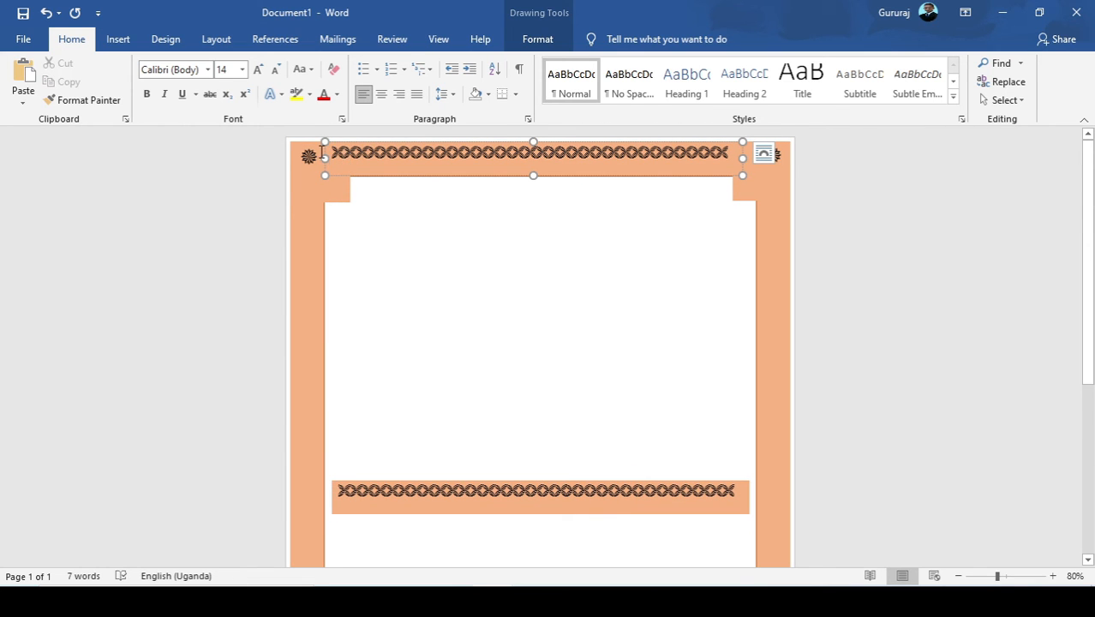
{"action": "left_click", "coordinate": [309, 163]}
{"action": "left_click", "coordinate": [408, 148]}
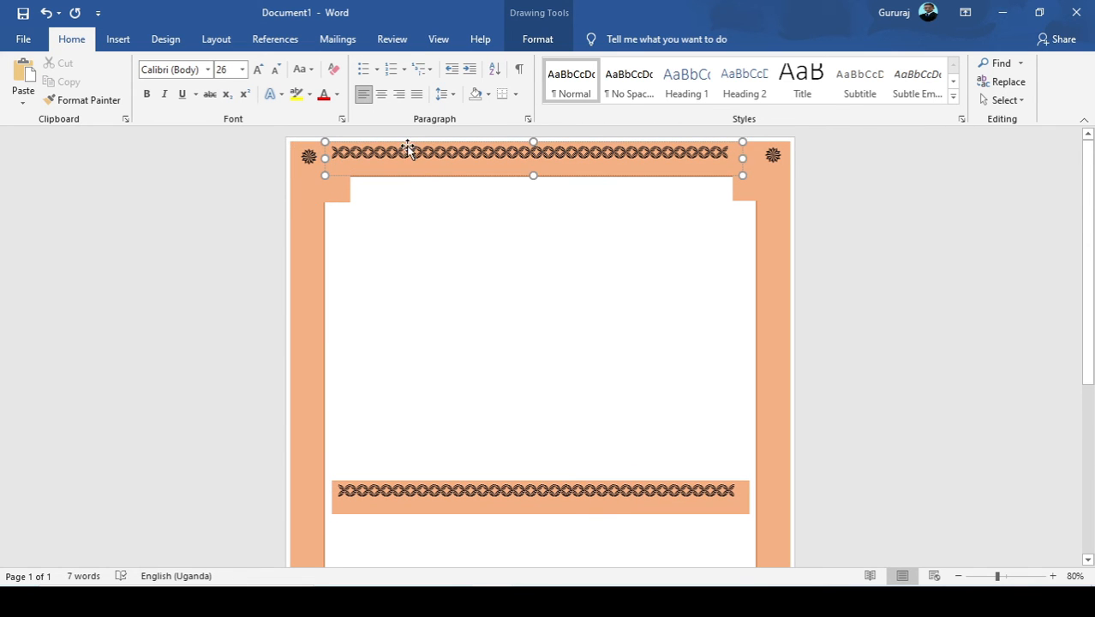
{"action": "left_click", "coordinate": [414, 177]}
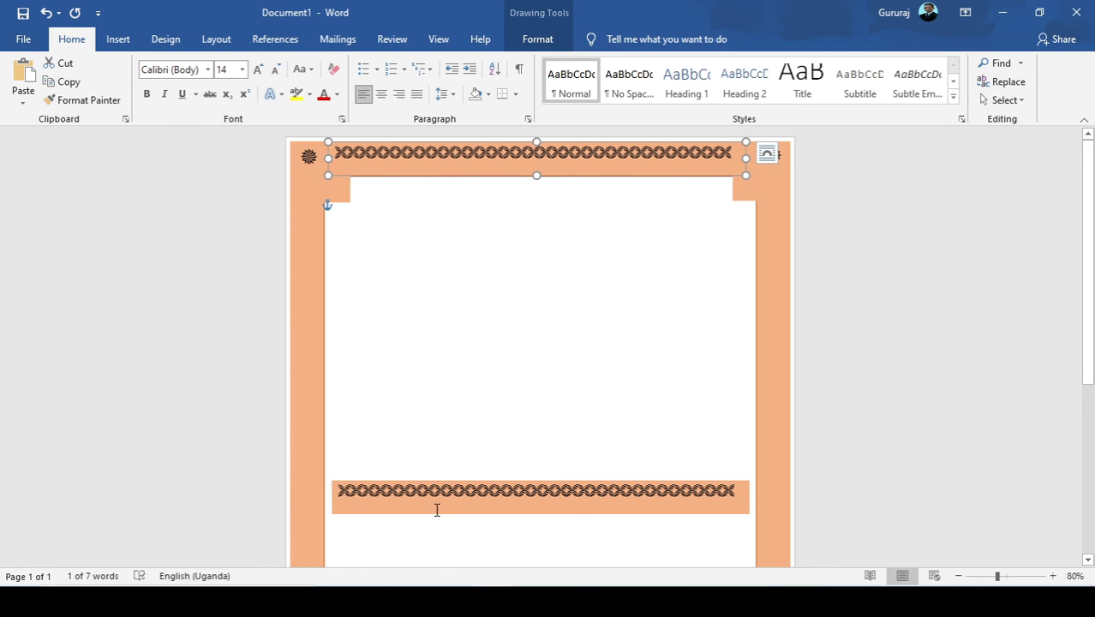
Move the copied symbol row onto the frame's bottom band and nudge it into place between the two corner flowers.
{"action": "scroll", "coordinate": [437, 510], "scroll_direction": "down", "scroll_amount": 3}
{"action": "left_click", "coordinate": [446, 365]}
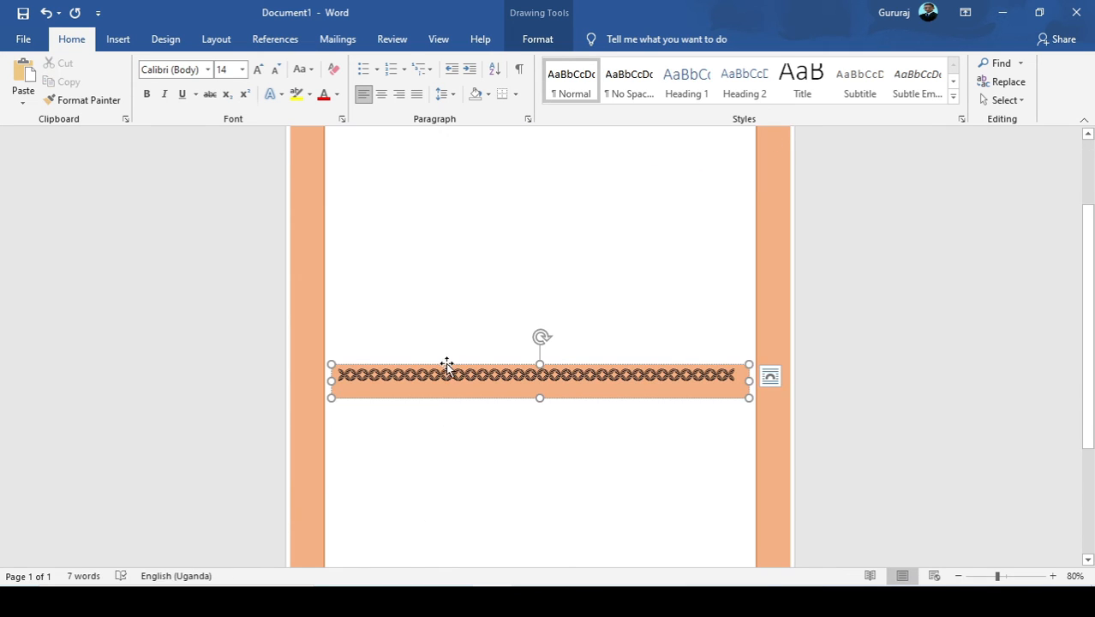
{"action": "left_click_drag", "start_coordinate": [445, 363], "coordinate": [438, 538]}
{"action": "scroll", "coordinate": [453, 514], "scroll_direction": "down", "scroll_amount": 5}
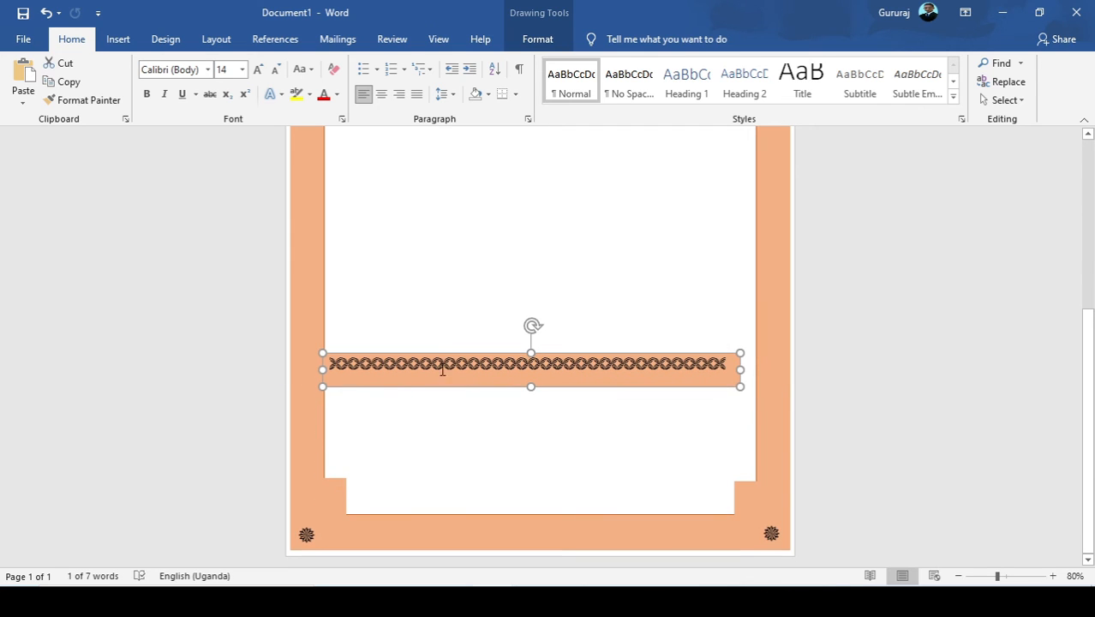
{"action": "left_click_drag", "start_coordinate": [446, 357], "coordinate": [459, 514]}
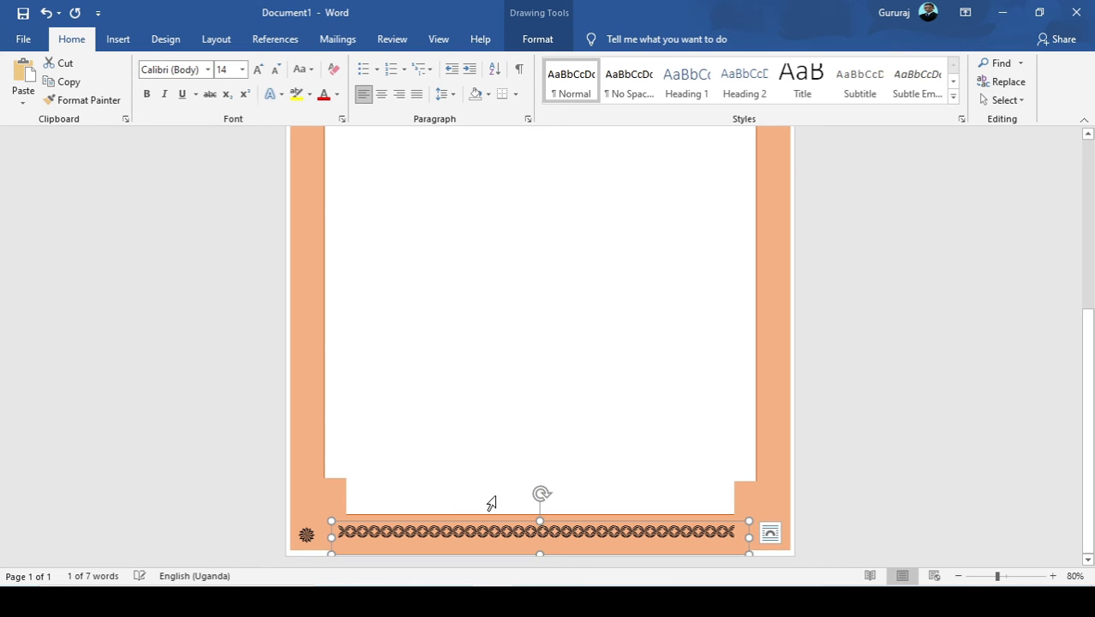
{"action": "key", "text": "Up"}
{"action": "key", "text": "Up"}
{"action": "key", "text": "Up"}
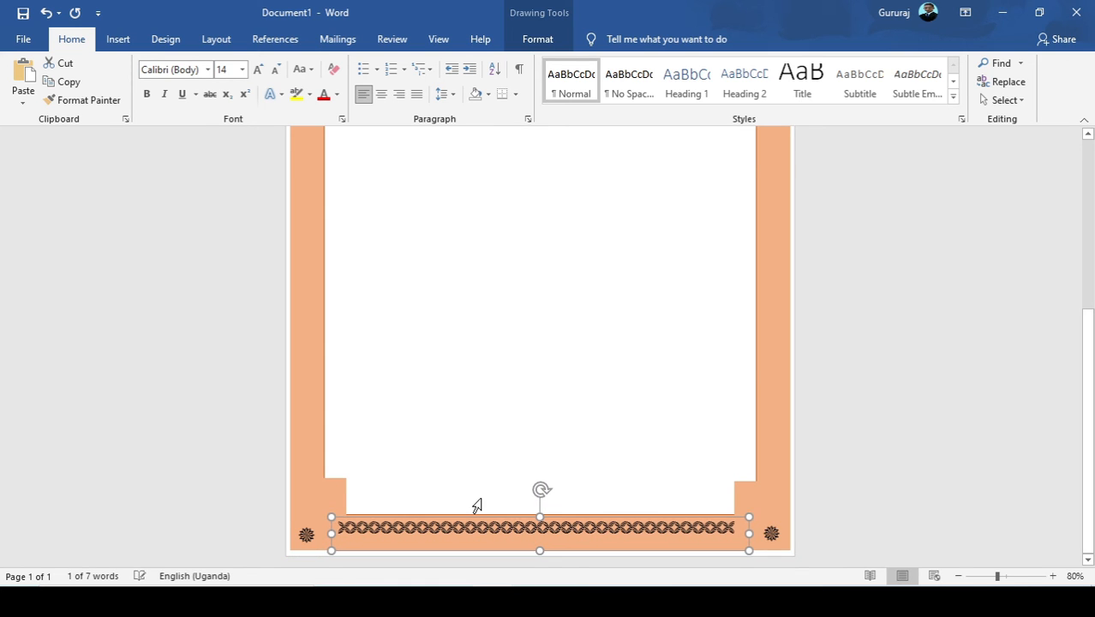
{"action": "key", "text": "Down"}
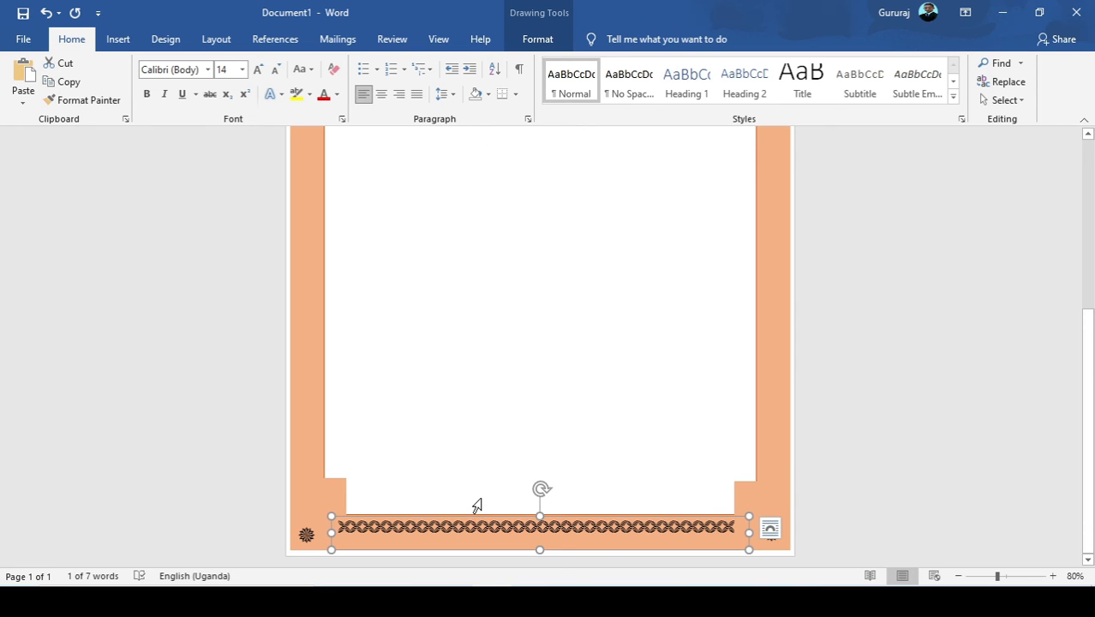
{"action": "left_click", "coordinate": [459, 406]}
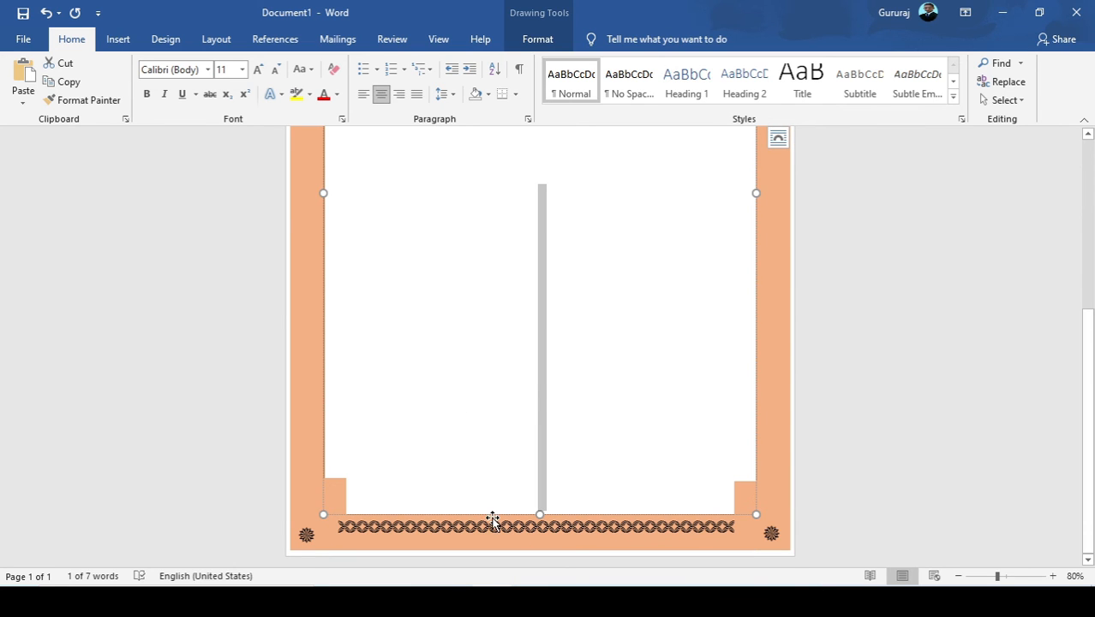
Duplicate the top symbol row again and place the new copy on the upper part of the white area.
{"action": "scroll", "coordinate": [481, 425], "scroll_direction": "up", "scroll_amount": 6}
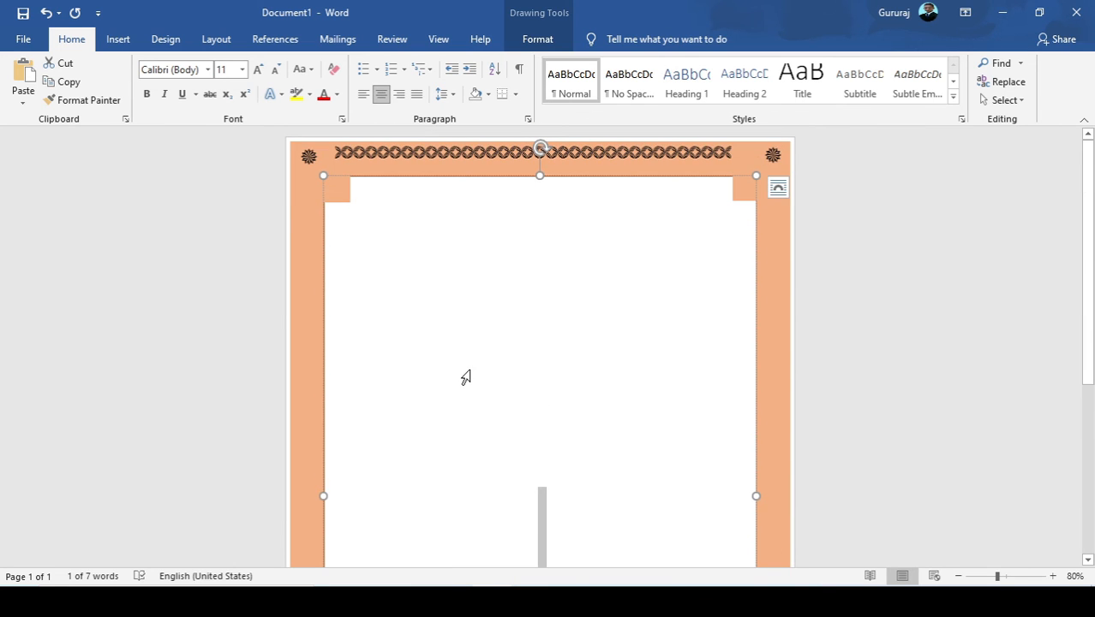
{"action": "left_click", "coordinate": [386, 152]}
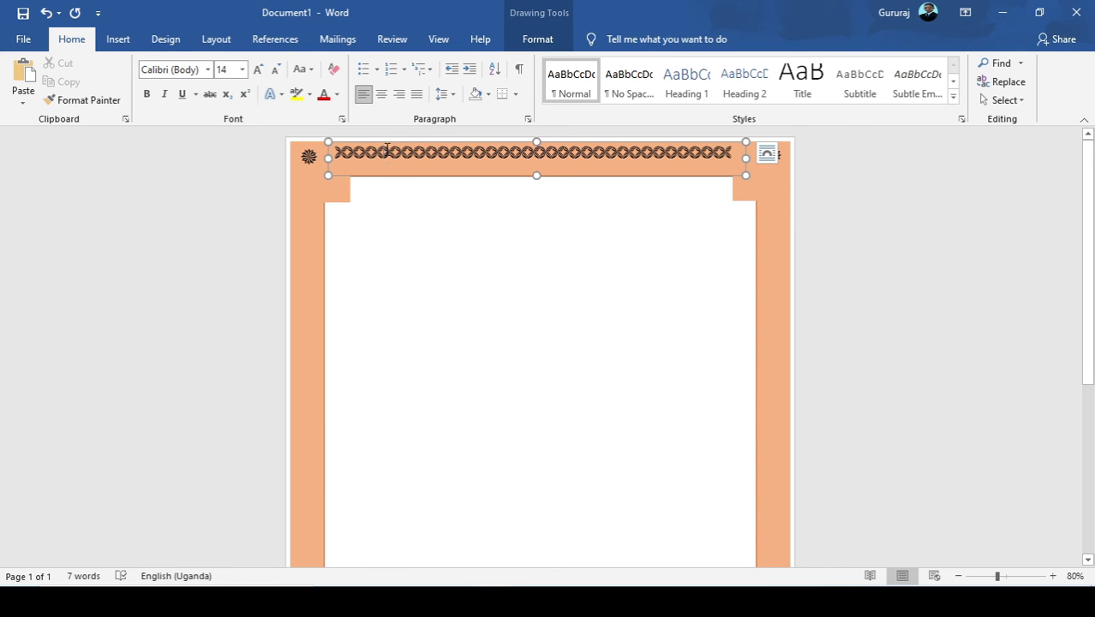
{"action": "left_click", "coordinate": [383, 142]}
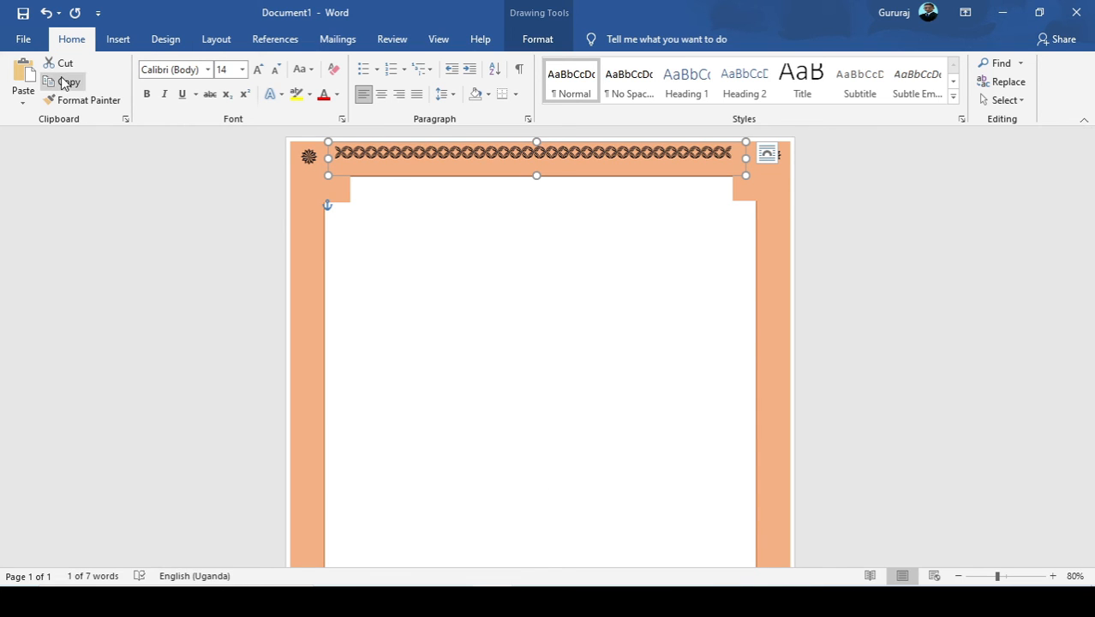
{"action": "left_click", "coordinate": [12, 69]}
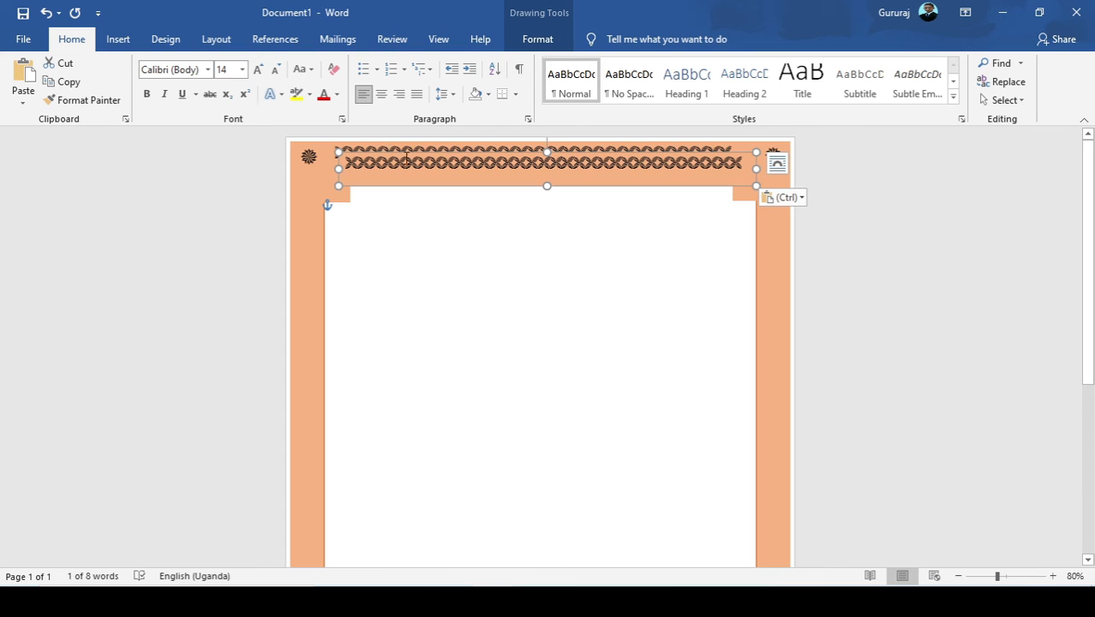
{"action": "left_click_drag", "start_coordinate": [404, 159], "coordinate": [413, 343]}
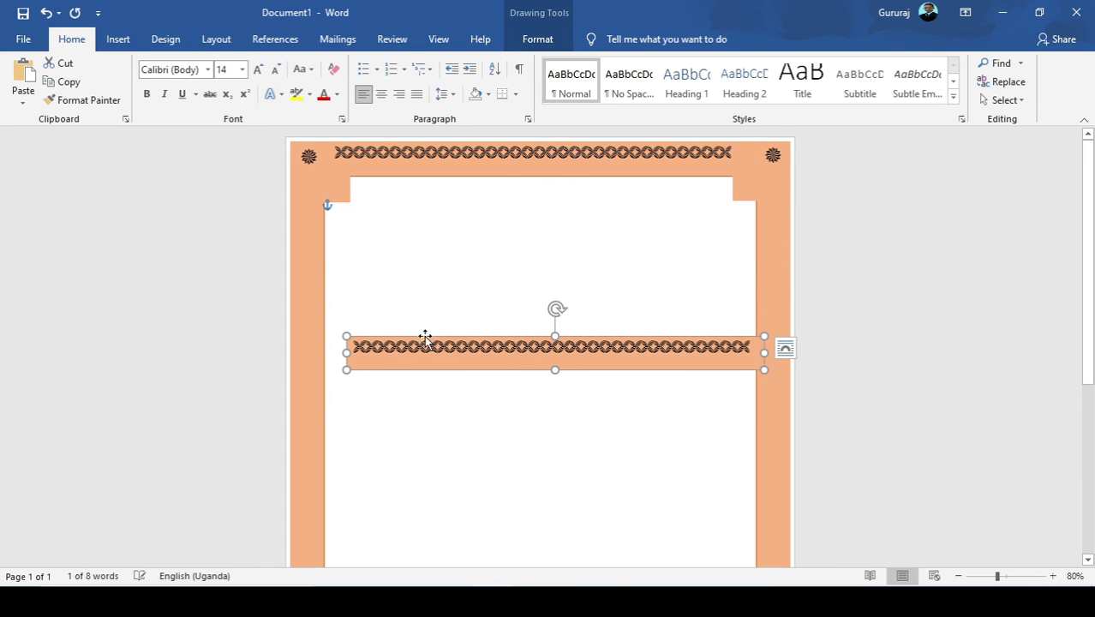
Rotate the new symbol row a quarter turn to vertical and move it onto the frame's left band.
{"action": "left_click_drag", "start_coordinate": [557, 309], "coordinate": [455, 431]}
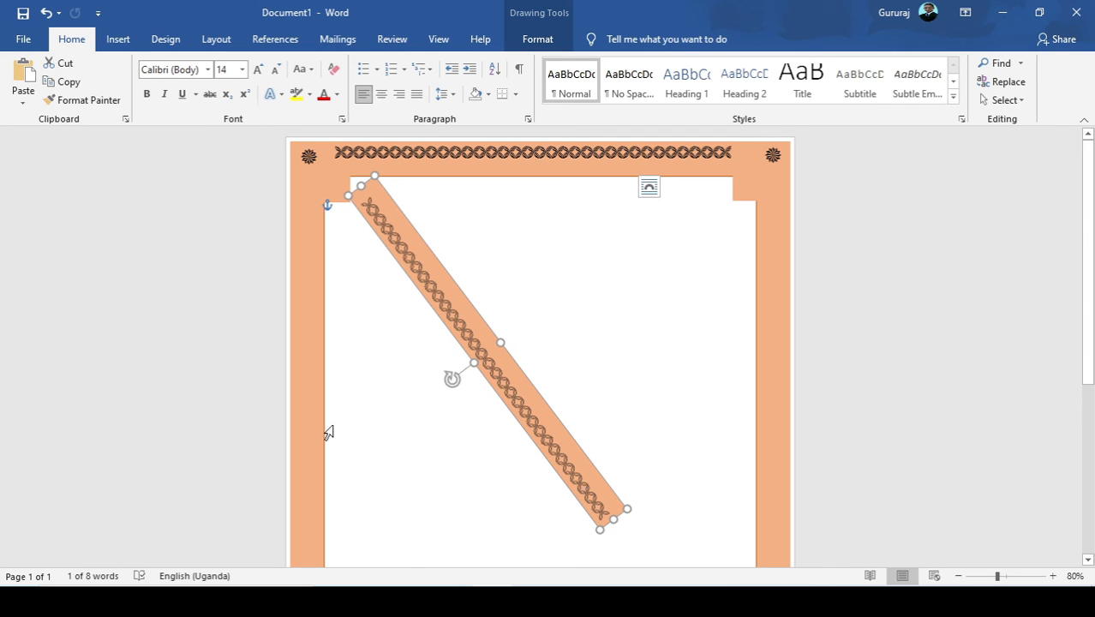
{"action": "left_click_drag", "start_coordinate": [454, 382], "coordinate": [344, 352]}
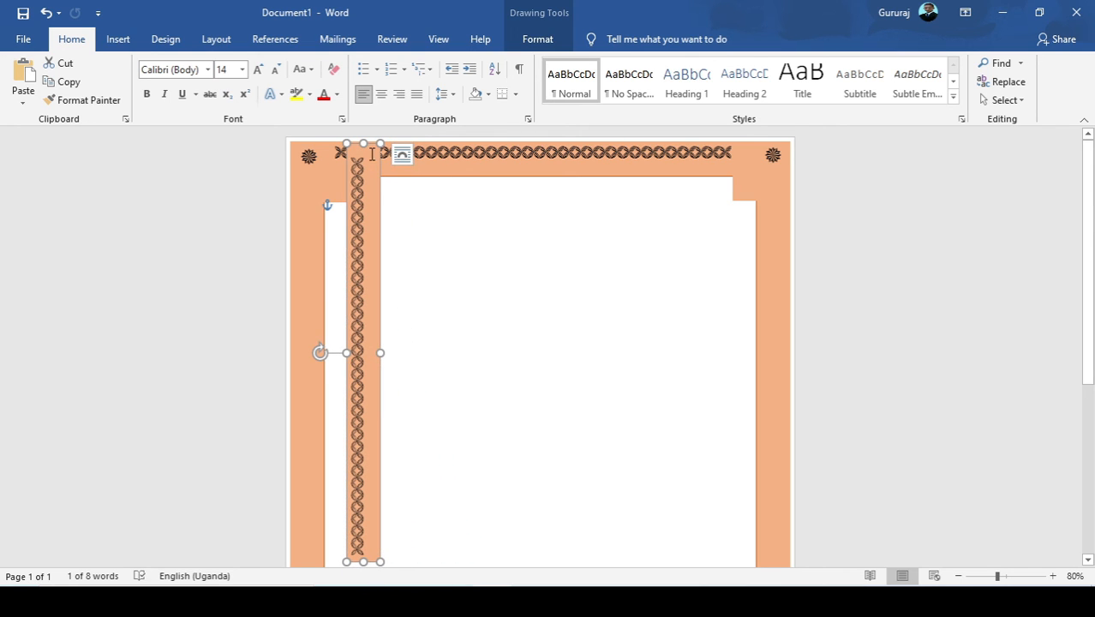
{"action": "scroll", "coordinate": [358, 334], "scroll_direction": "down", "scroll_amount": 5}
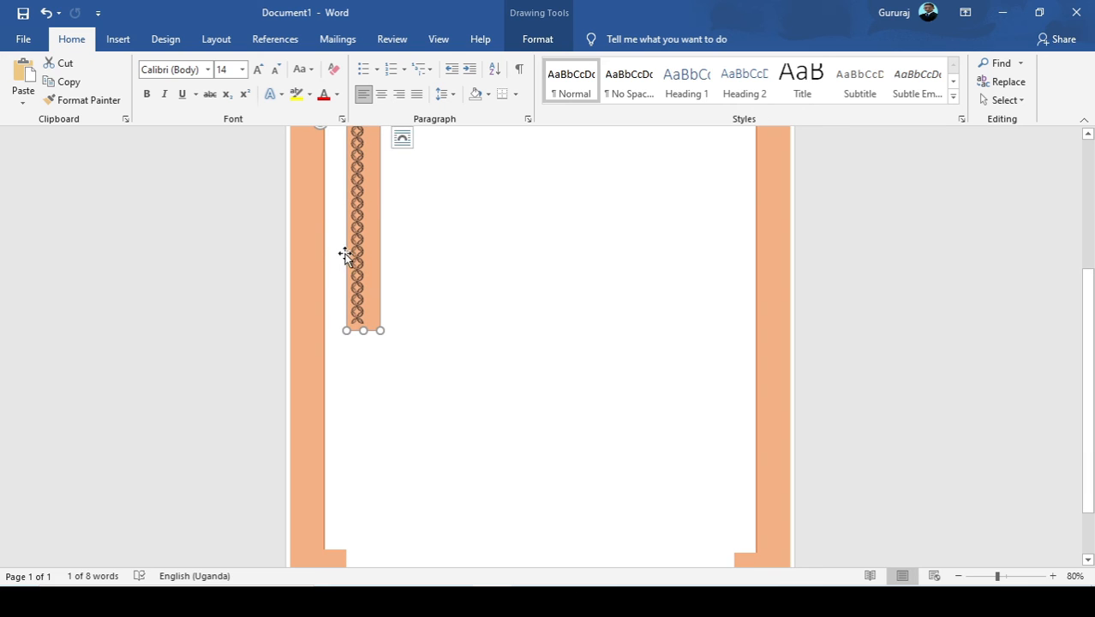
{"action": "left_click_drag", "start_coordinate": [346, 263], "coordinate": [291, 401]}
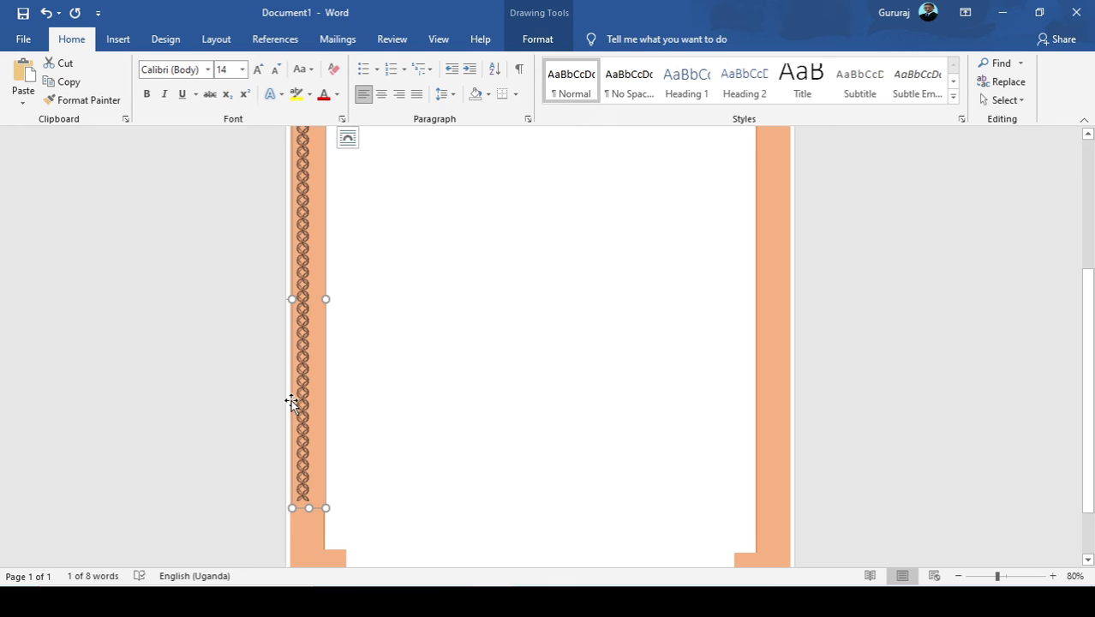
{"action": "scroll", "coordinate": [338, 425], "scroll_direction": "down", "scroll_amount": 2}
{"action": "scroll", "coordinate": [338, 420], "scroll_direction": "up", "scroll_amount": 3}
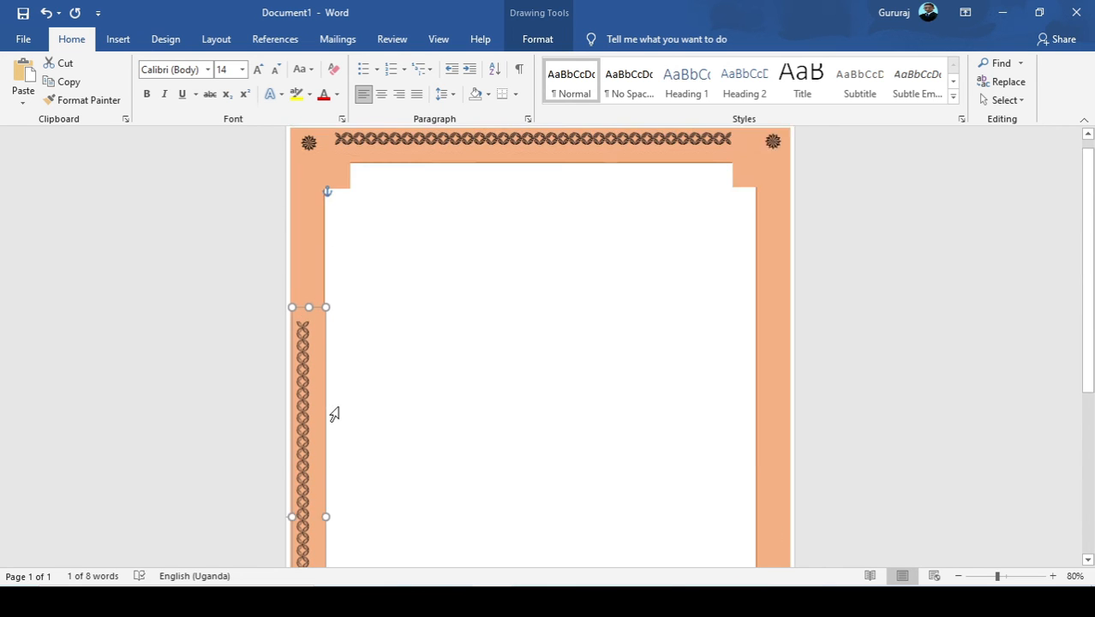
Insert another recently used four-petal symbol at the end of the vertical symbol row on the frame's left band.
{"action": "left_click", "coordinate": [302, 338]}
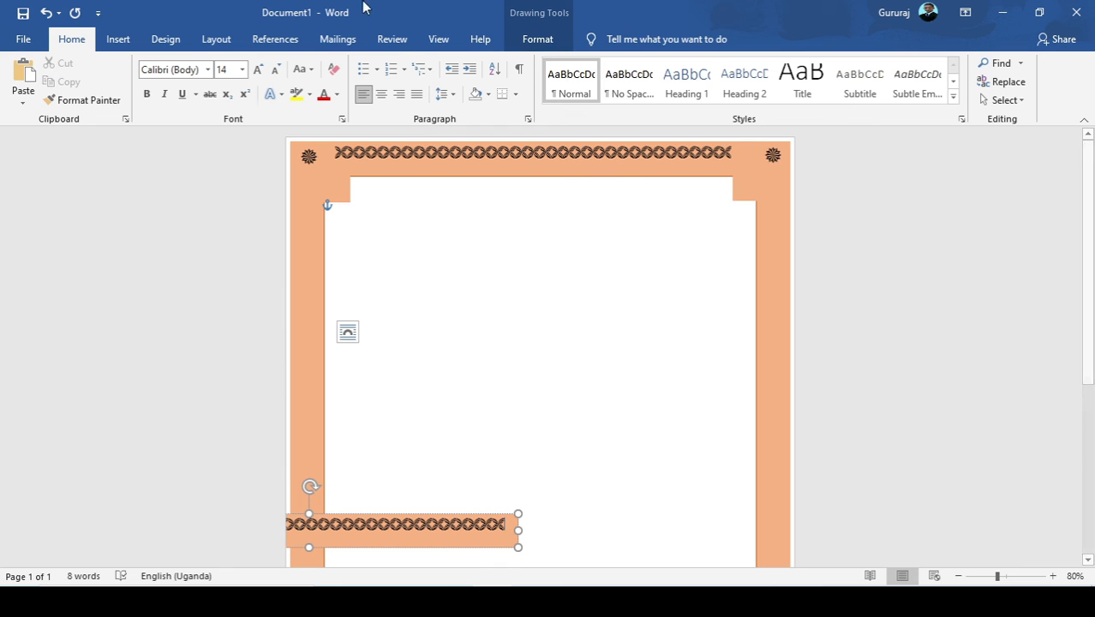
{"action": "left_click", "coordinate": [117, 39]}
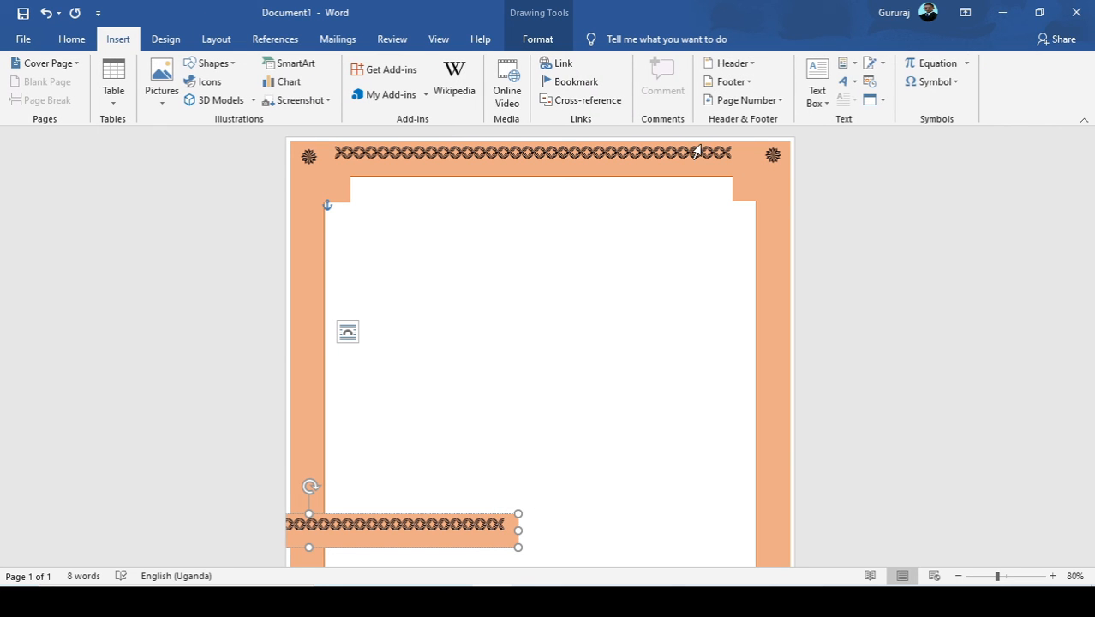
{"action": "left_click", "coordinate": [932, 82]}
{"action": "left_click", "coordinate": [913, 106]}
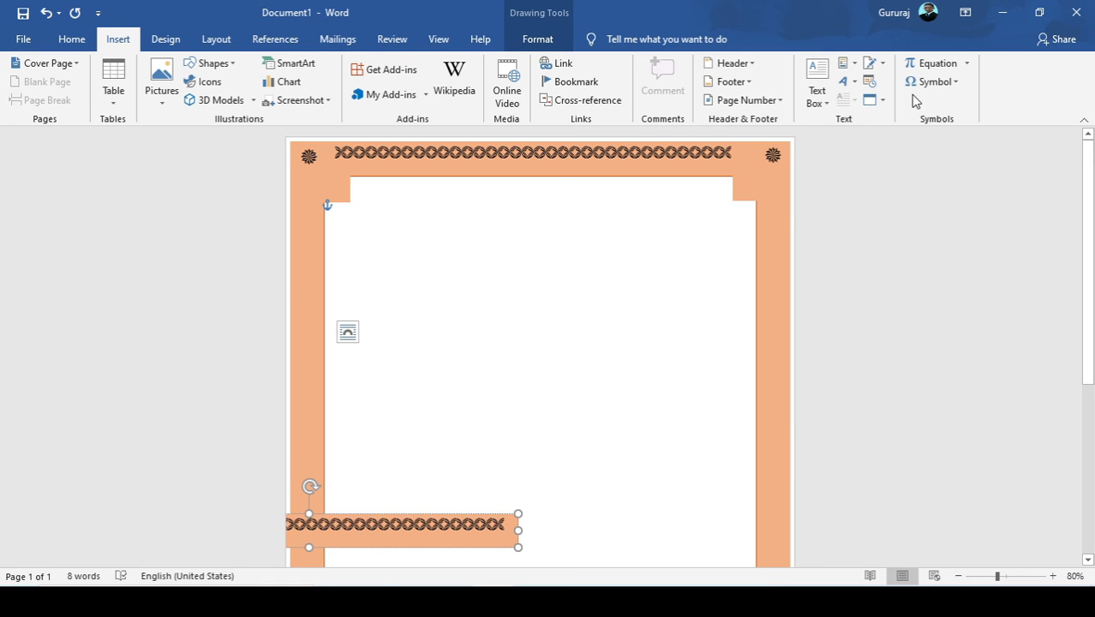
{"action": "left_click", "coordinate": [929, 81]}
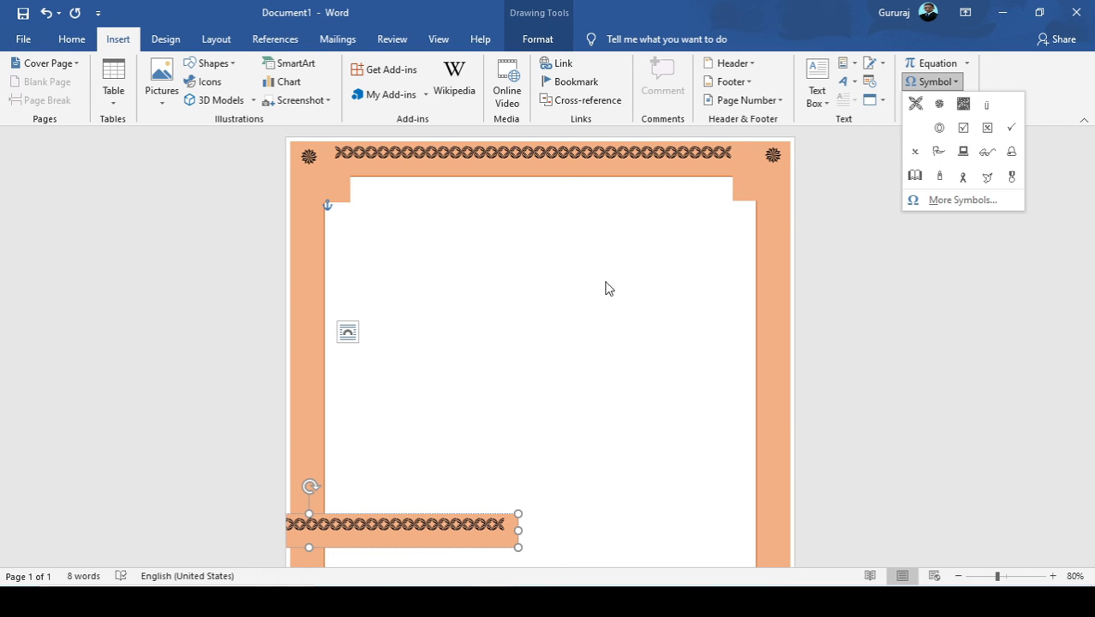
{"action": "left_click", "coordinate": [449, 513]}
{"action": "left_click", "coordinate": [448, 513]}
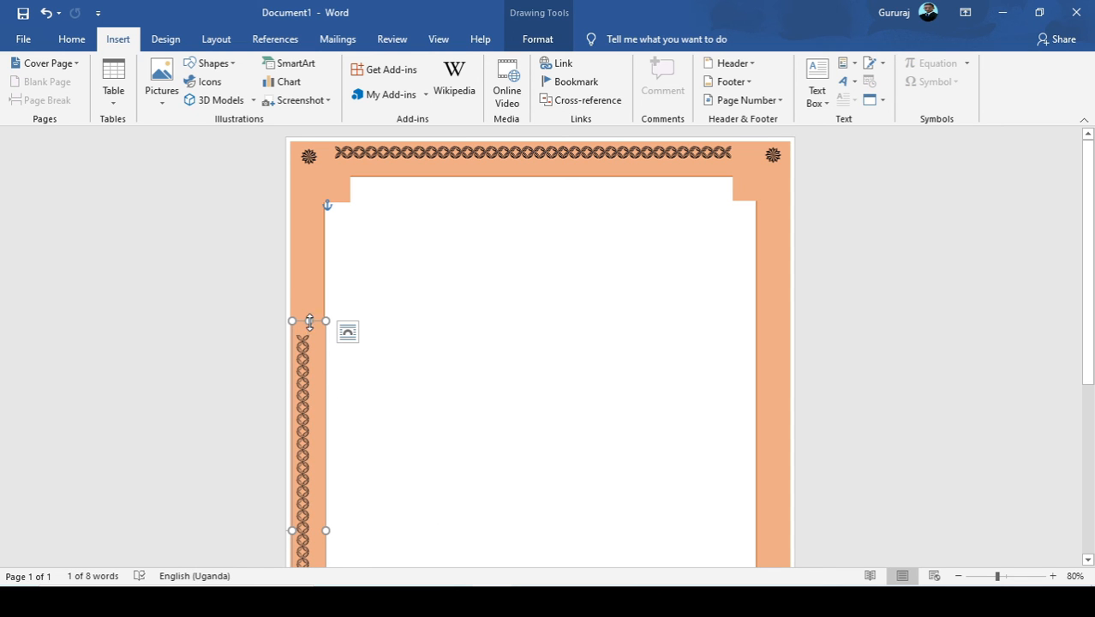
Stretch the left symbol row's text box upward and downward to span most of the band between the corner flowers.
{"action": "left_click_drag", "start_coordinate": [310, 321], "coordinate": [308, 193]}
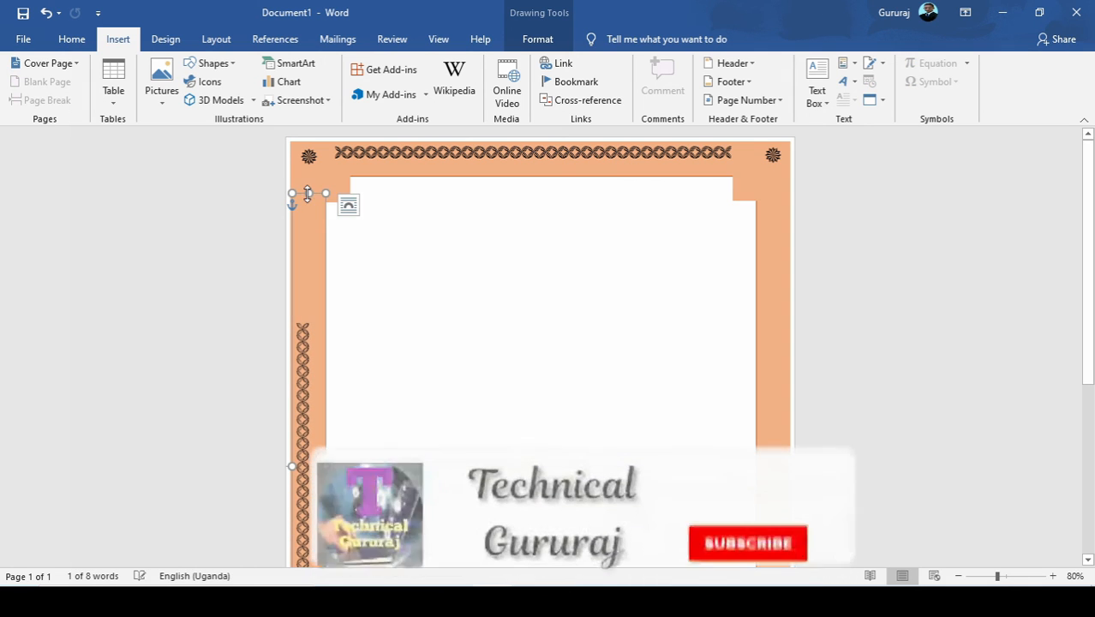
{"action": "scroll", "coordinate": [308, 329], "scroll_direction": "down", "scroll_amount": 7}
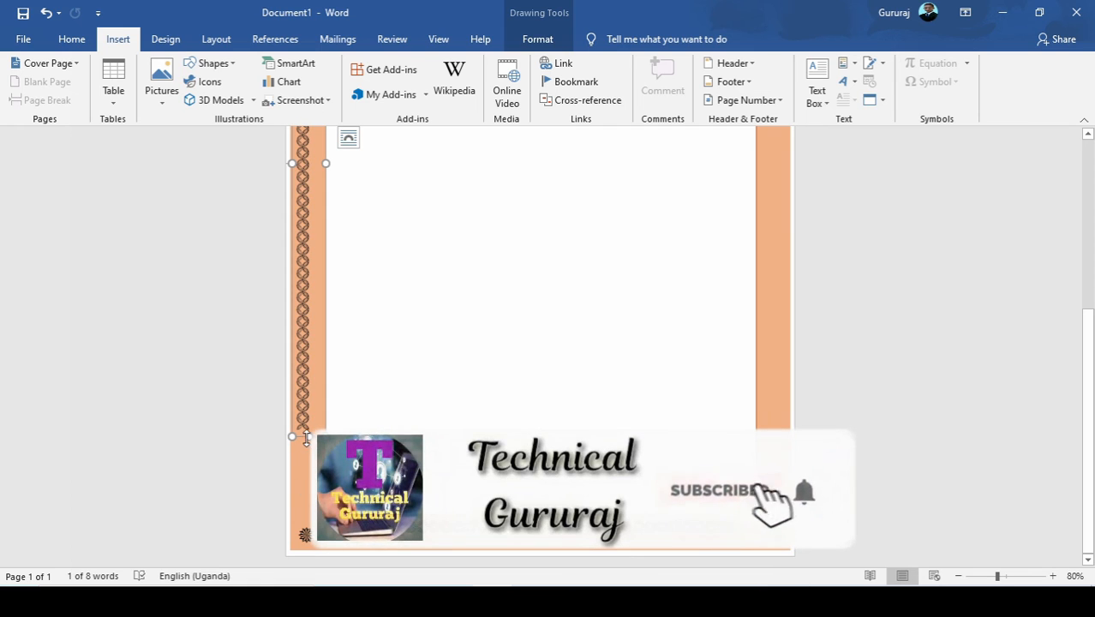
{"action": "left_click_drag", "start_coordinate": [307, 437], "coordinate": [301, 502]}
{"action": "scroll", "coordinate": [304, 446], "scroll_direction": "up", "scroll_amount": 7}
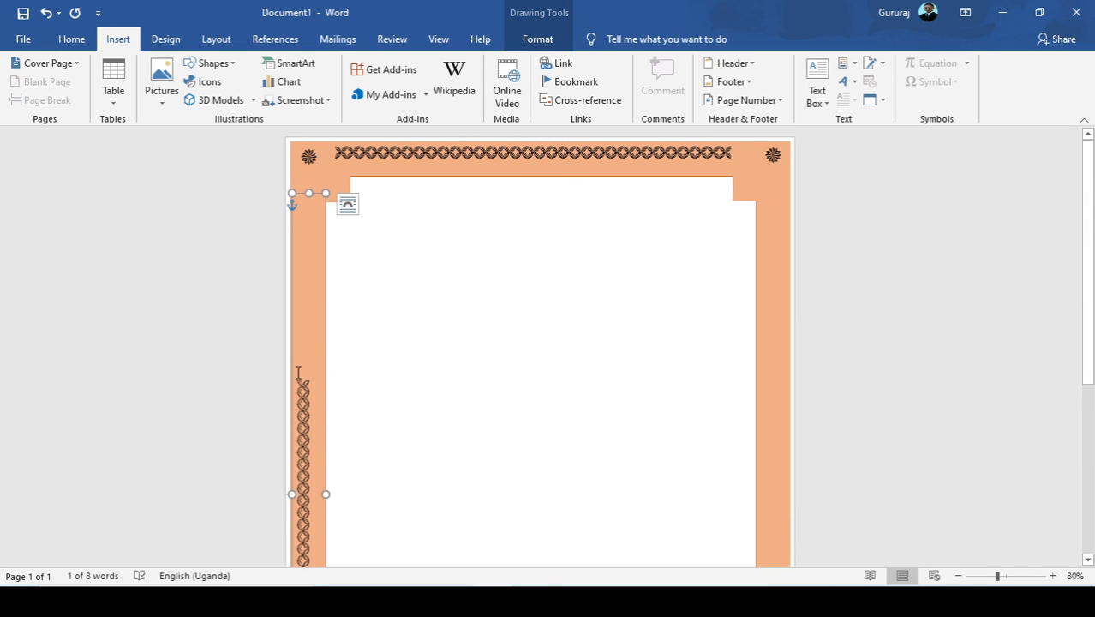
Place the cursor at the end of the left symbol row and select Wingdings 2 character 147 in the full symbol set.
{"action": "key", "text": "ctrl+z"}
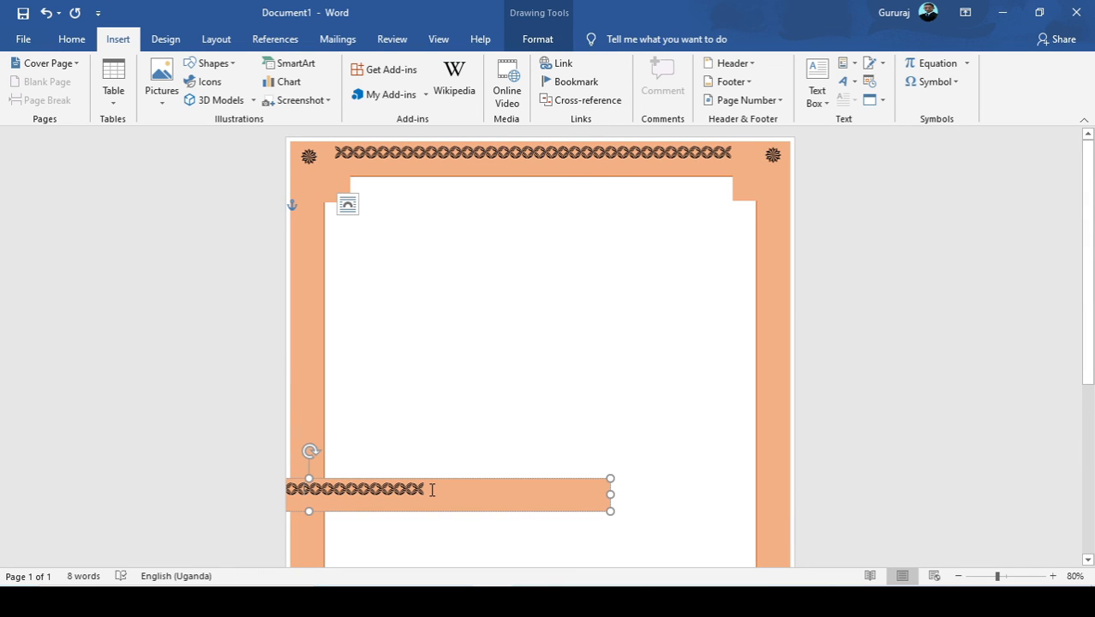
{"action": "left_click", "coordinate": [955, 83]}
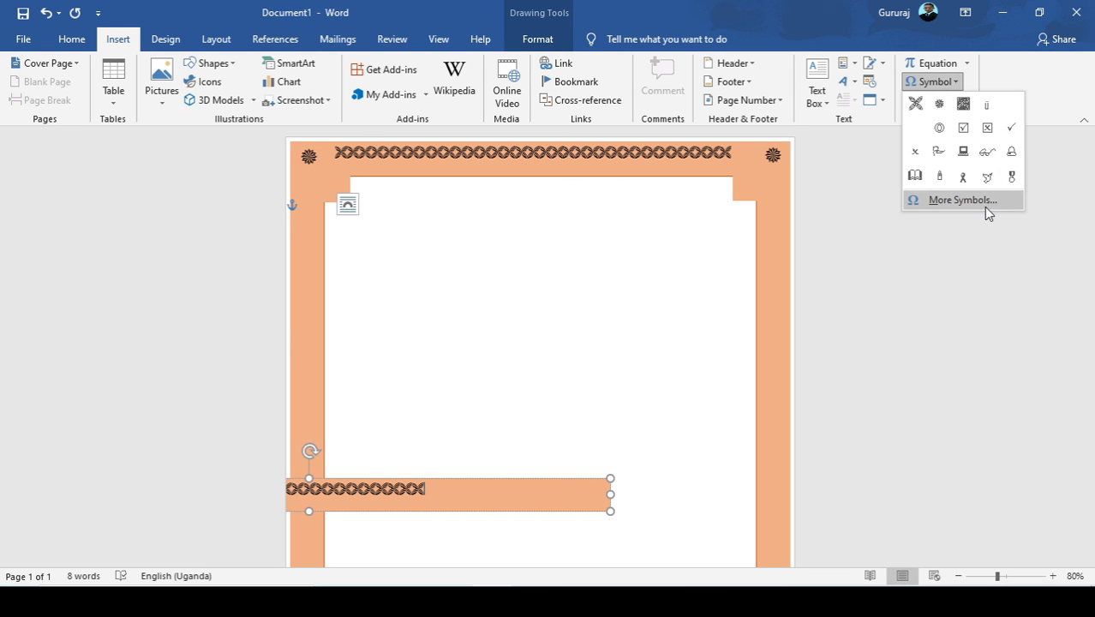
{"action": "left_click", "coordinate": [986, 204]}
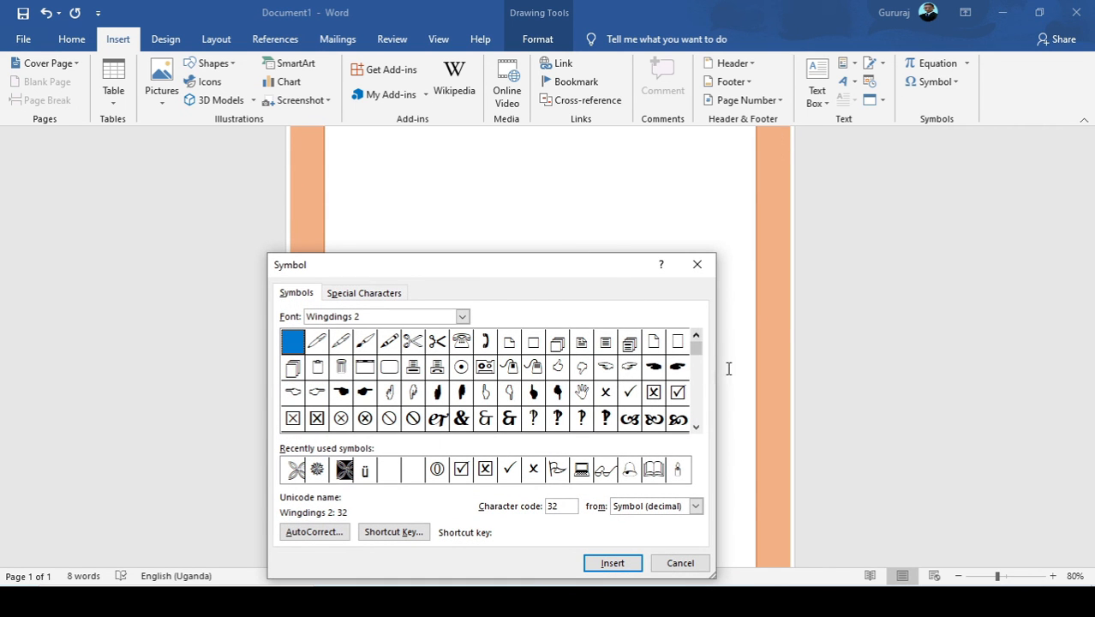
{"action": "left_click", "coordinate": [696, 426]}
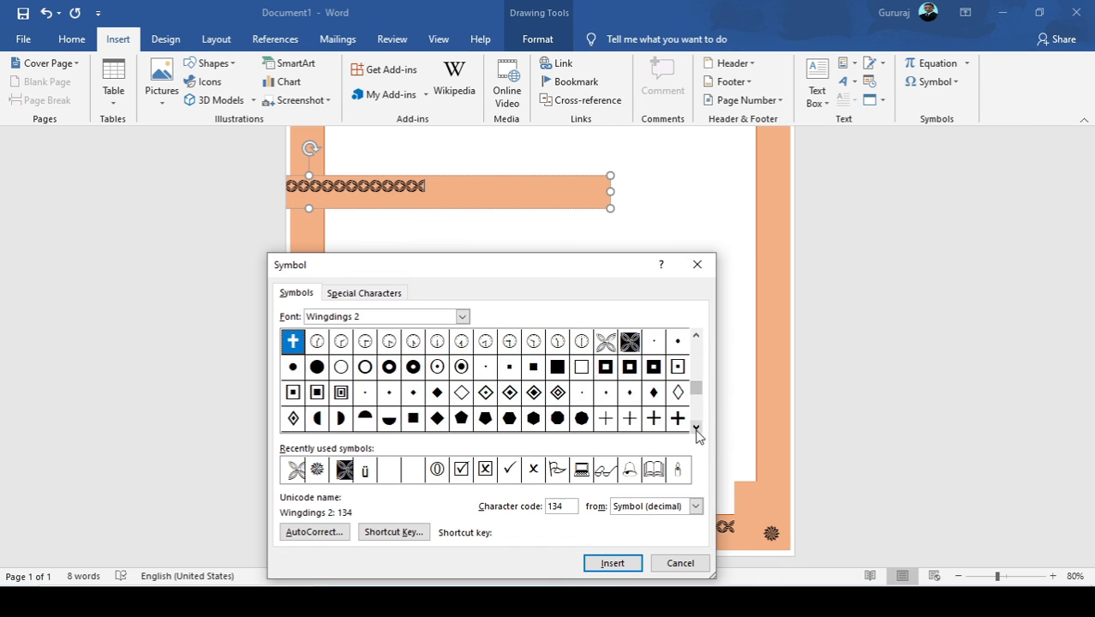
{"action": "left_click", "coordinate": [695, 427]}
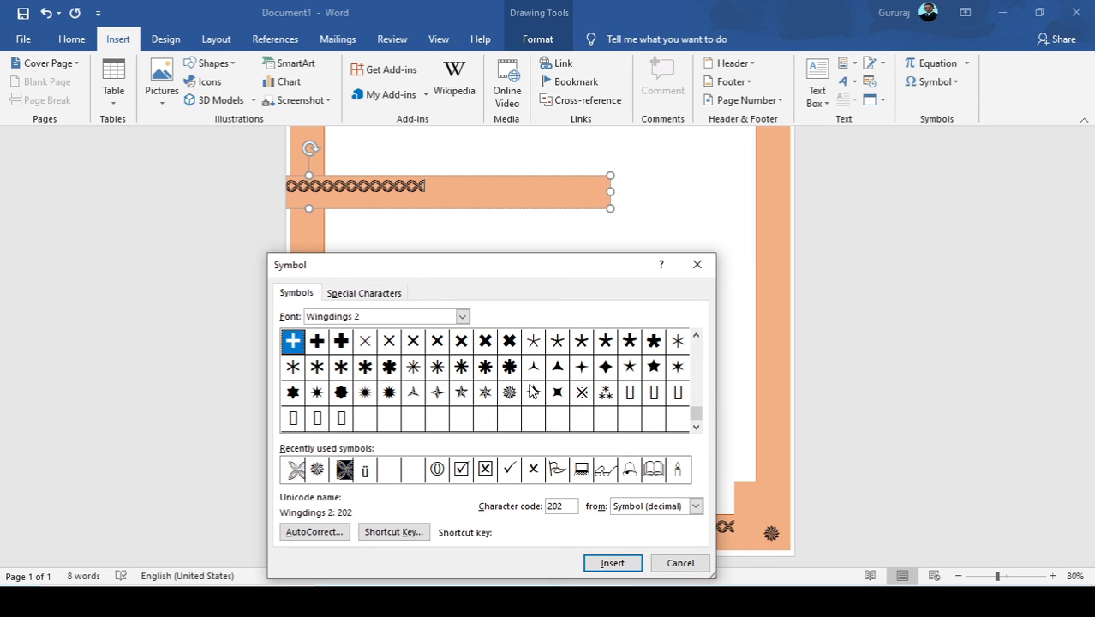
{"action": "left_click", "coordinate": [699, 343]}
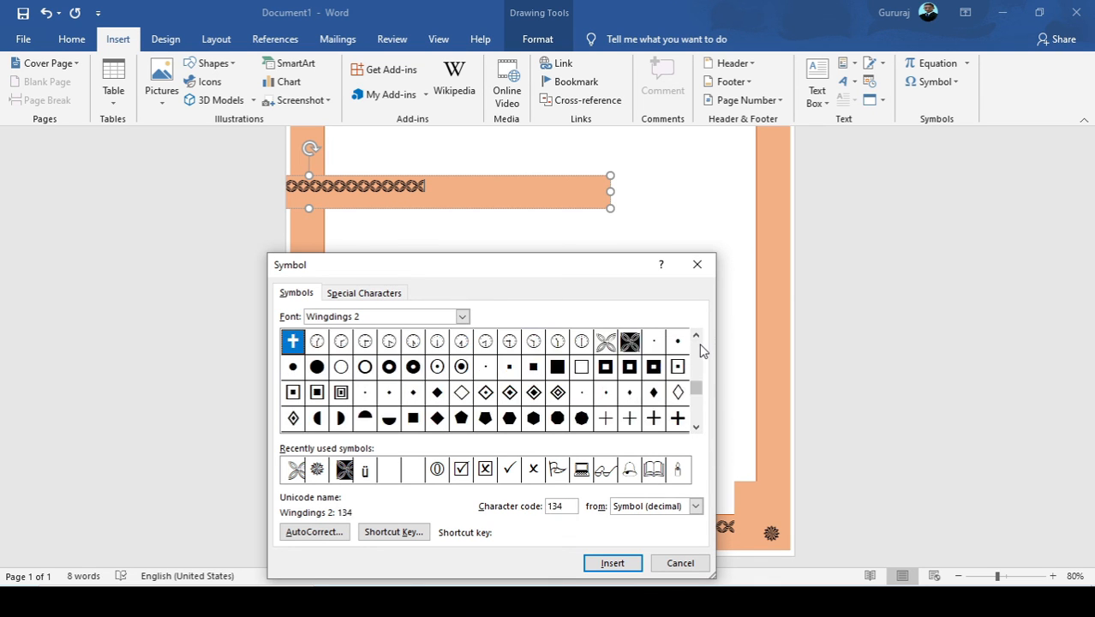
{"action": "left_click", "coordinate": [699, 343]}
{"action": "left_click", "coordinate": [695, 426]}
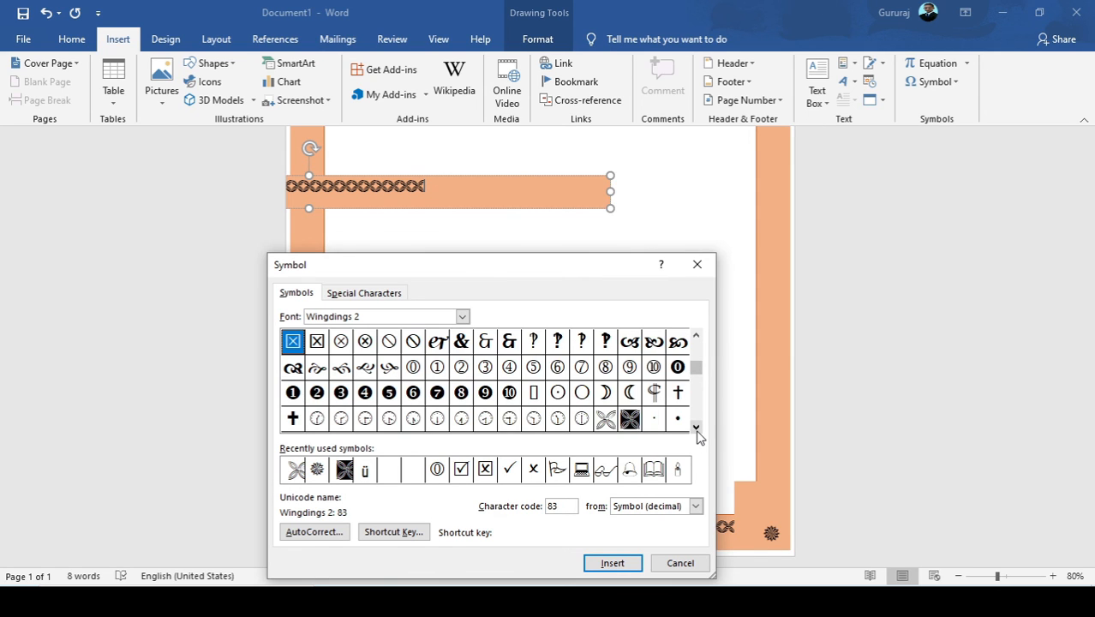
{"action": "left_click", "coordinate": [695, 426]}
{"action": "left_click", "coordinate": [606, 394]}
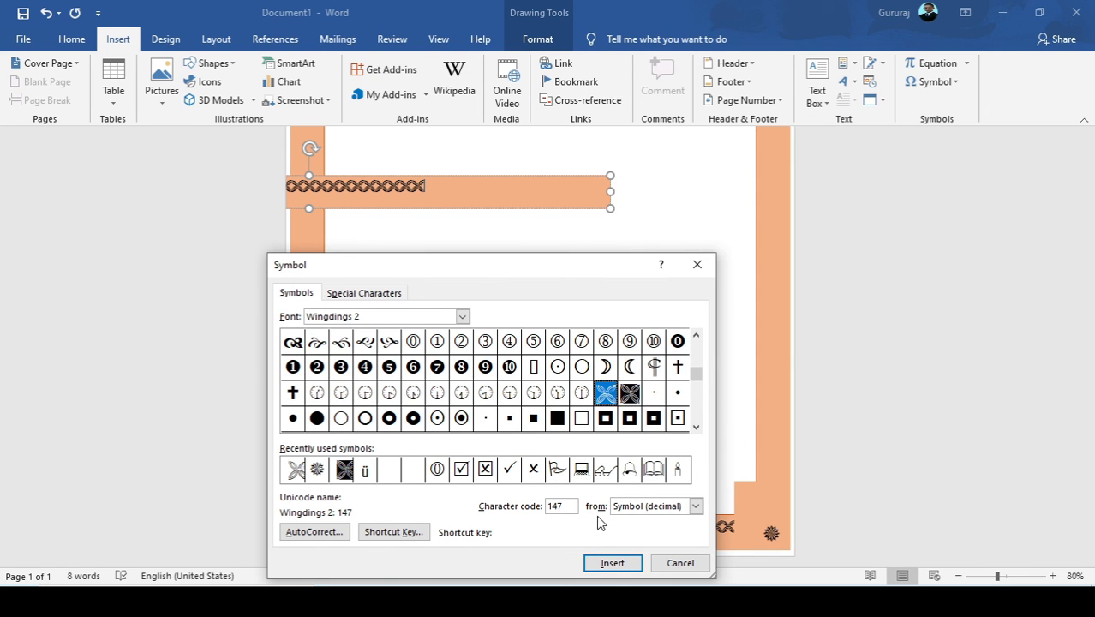
Insert the four-petal symbol repeatedly until the left row fills its text box, and finish symbol insertion.
{"action": "left_click", "coordinate": [611, 566]}
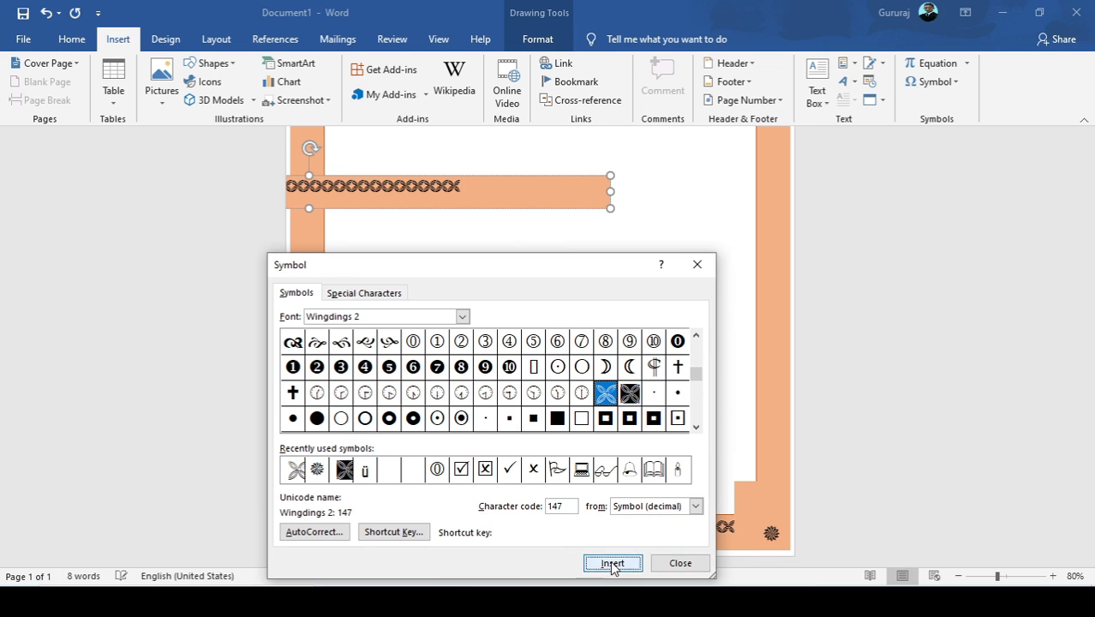
{"action": "left_click", "coordinate": [612, 565]}
{"action": "left_click", "coordinate": [612, 566]}
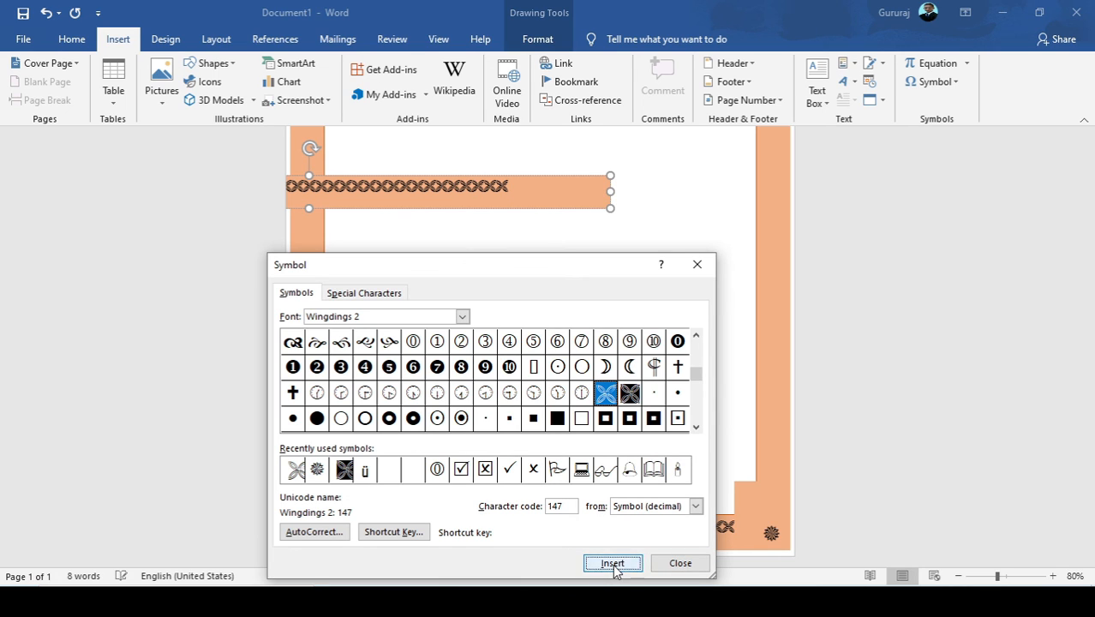
{"action": "left_click", "coordinate": [613, 568]}
{"action": "left_click", "coordinate": [615, 568]}
{"action": "left_click", "coordinate": [617, 569]}
{"action": "left_click", "coordinate": [617, 570]}
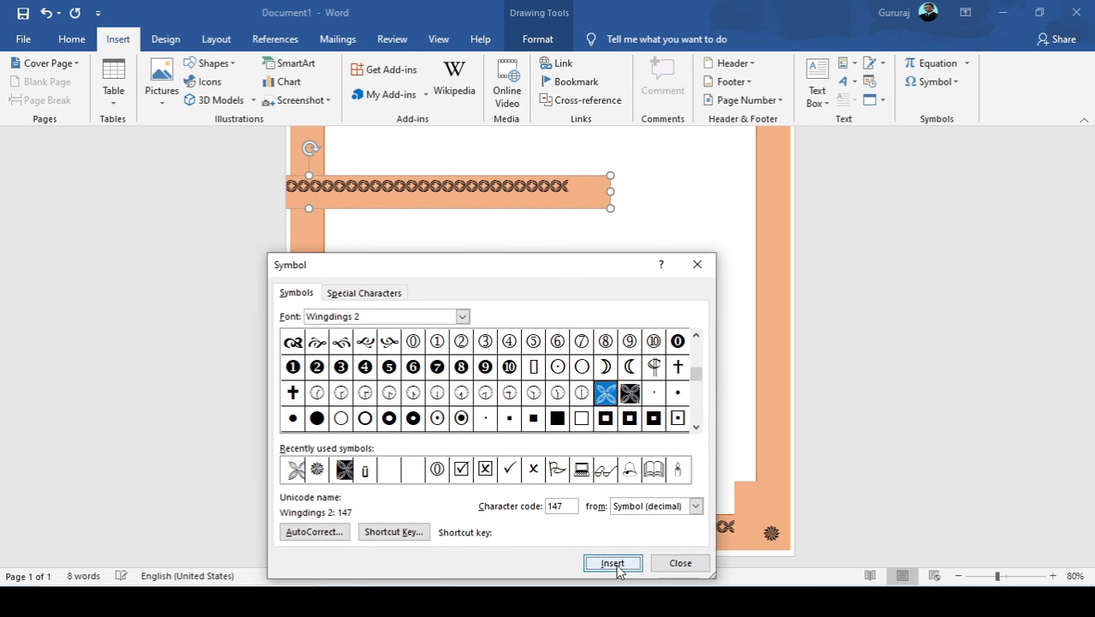
{"action": "left_click", "coordinate": [618, 570]}
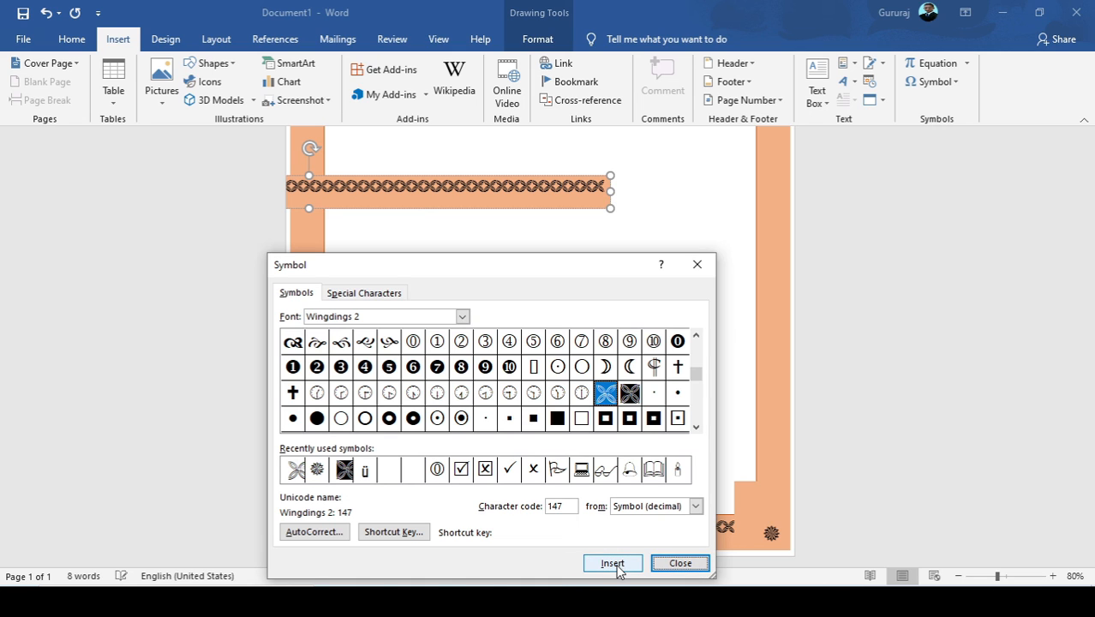
{"action": "left_click", "coordinate": [597, 185]}
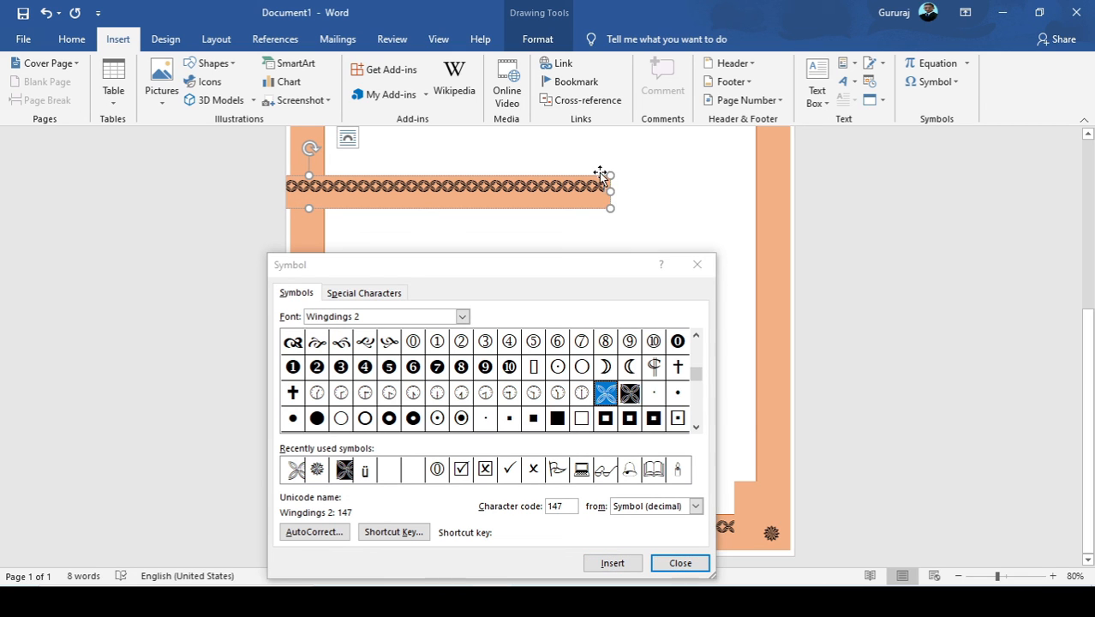
{"action": "left_click", "coordinate": [695, 265]}
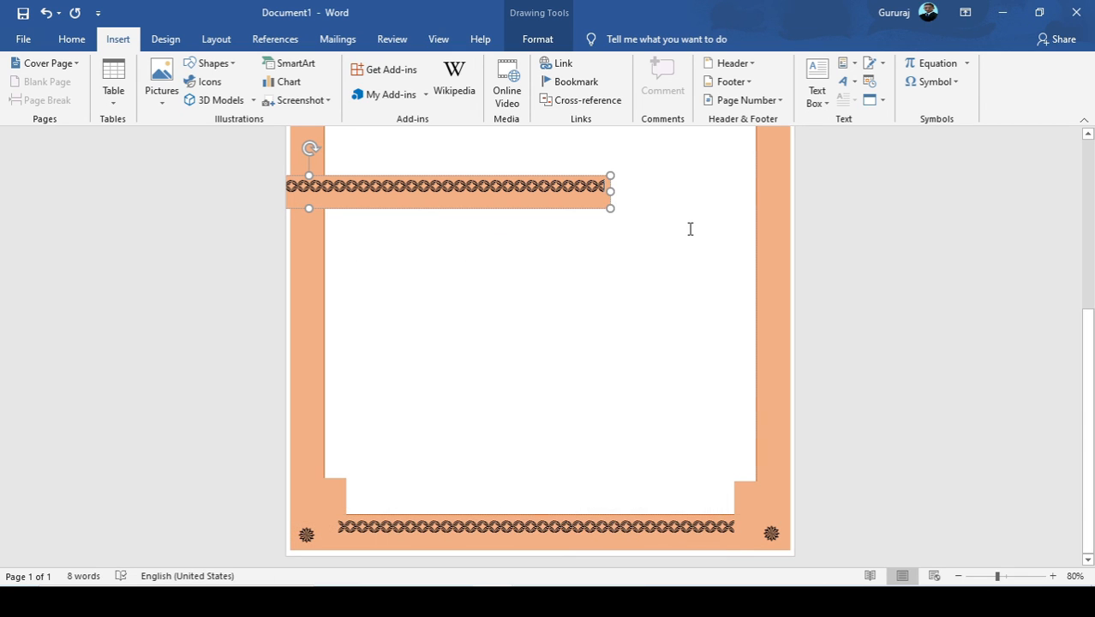
{"action": "left_click", "coordinate": [689, 229]}
{"action": "scroll", "coordinate": [430, 345], "scroll_direction": "up", "scroll_amount": 5}
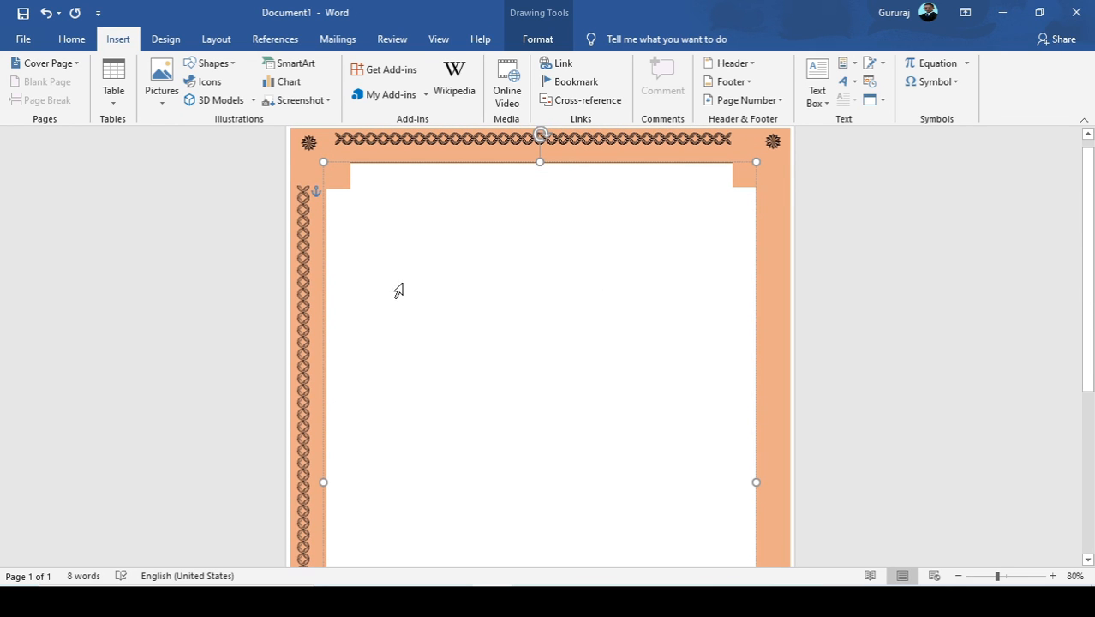
Add two more recently used four-petal symbols at the end of the left symbol row.
{"action": "left_click", "coordinate": [303, 210]}
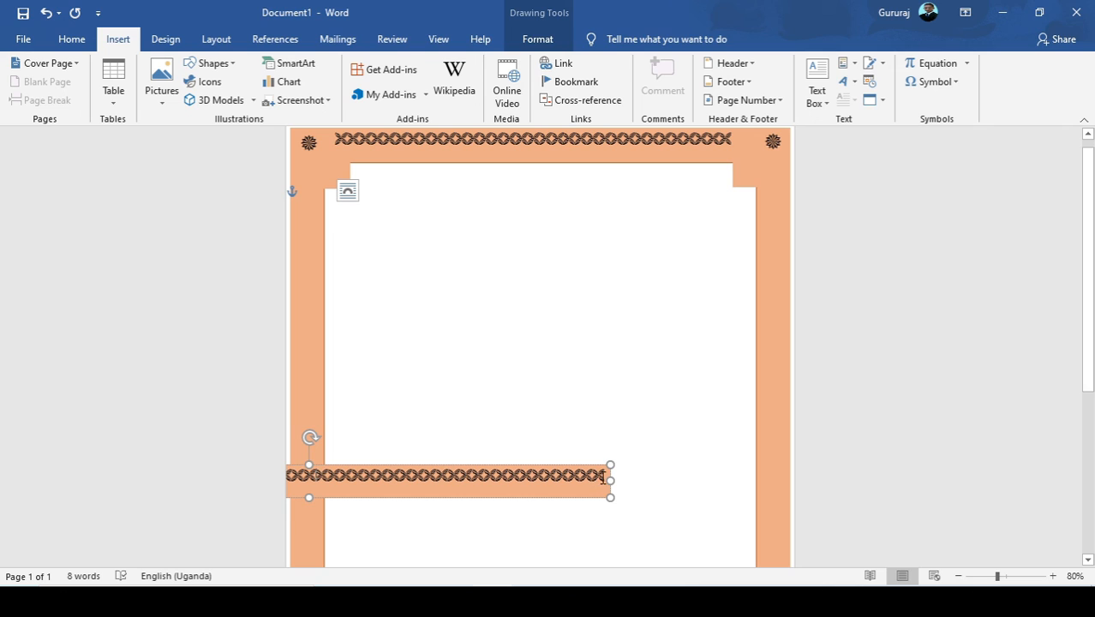
{"action": "left_click", "coordinate": [929, 82]}
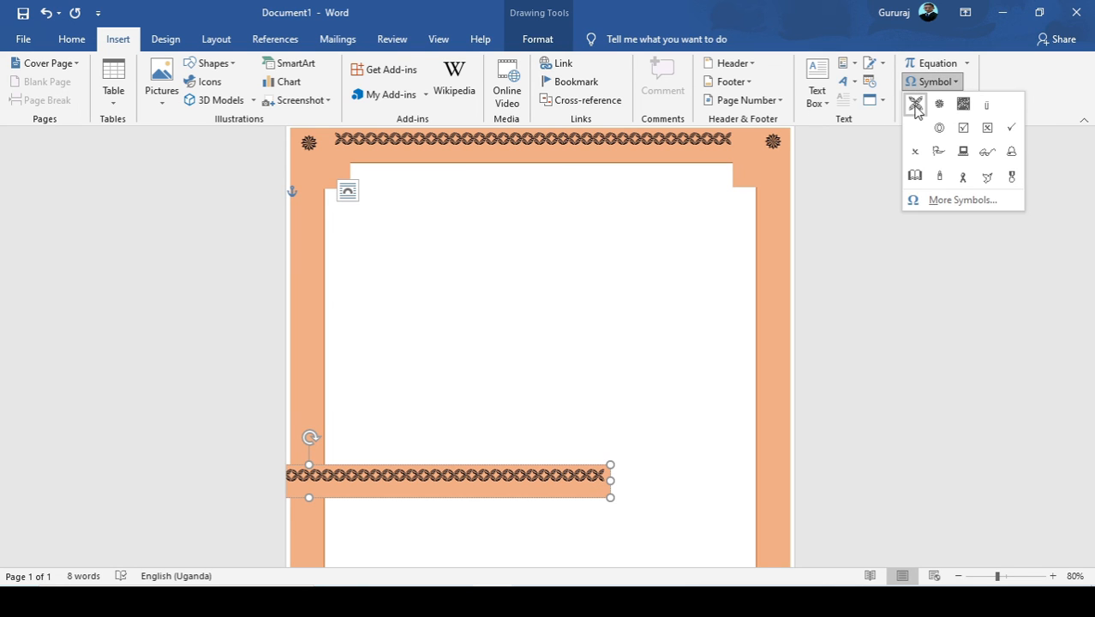
{"action": "left_click", "coordinate": [915, 105]}
{"action": "left_click", "coordinate": [928, 82]}
{"action": "left_click", "coordinate": [915, 105]}
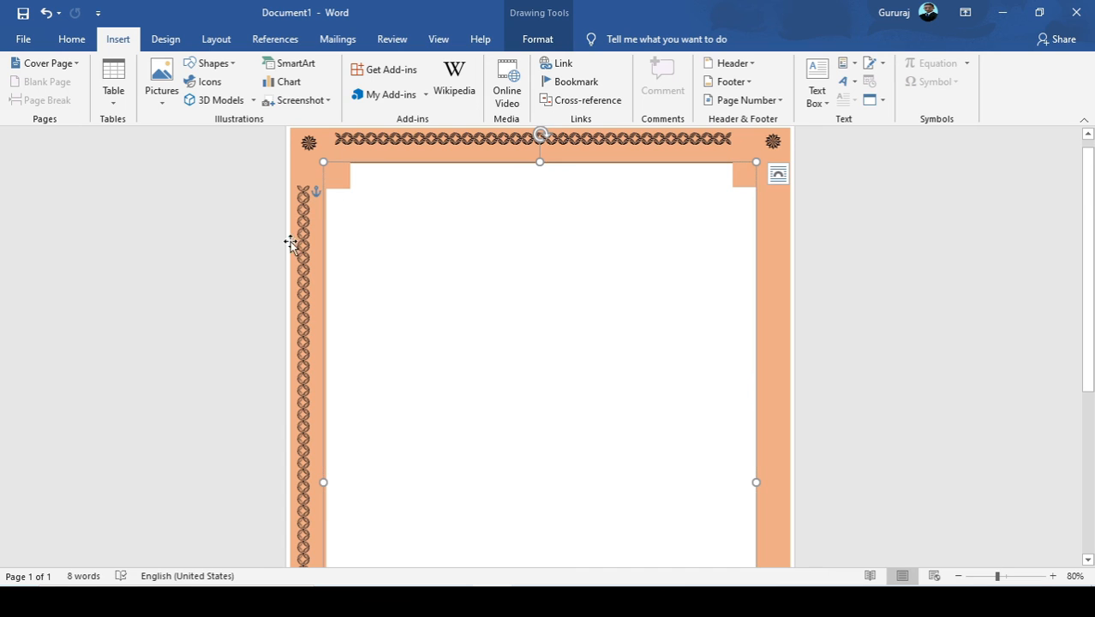
Resize the left symbol row's text box so the symbols run in one line between the upper and lower corner flowers.
{"action": "scroll", "coordinate": [291, 257], "scroll_direction": "down", "scroll_amount": 5}
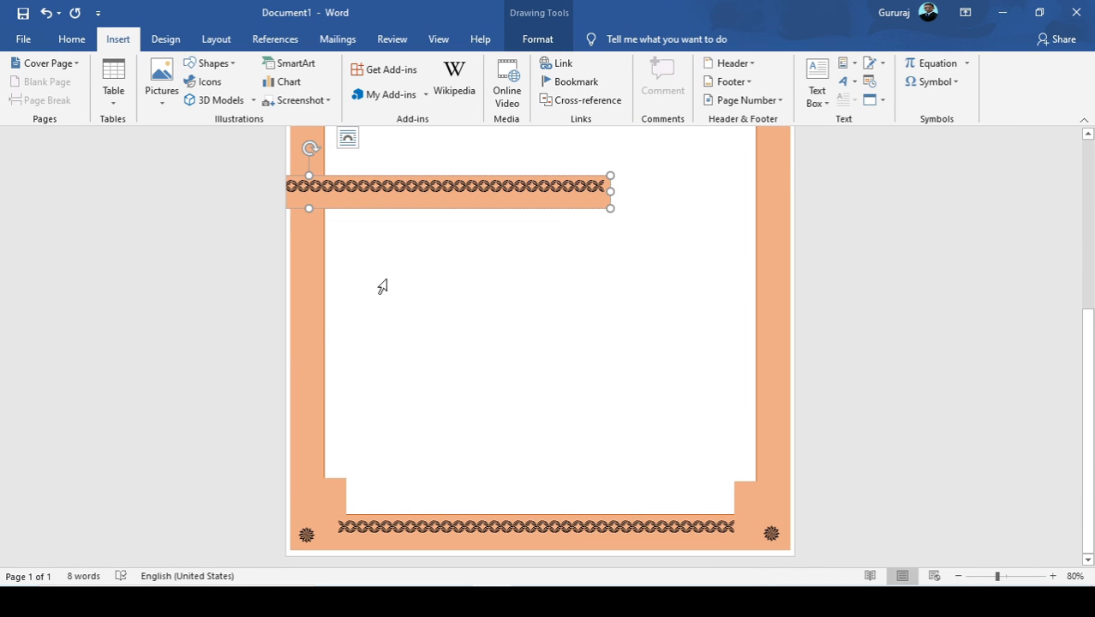
{"action": "left_click_drag", "start_coordinate": [612, 190], "coordinate": [518, 40]}
{"action": "scroll", "coordinate": [303, 266], "scroll_direction": "up", "scroll_amount": 5}
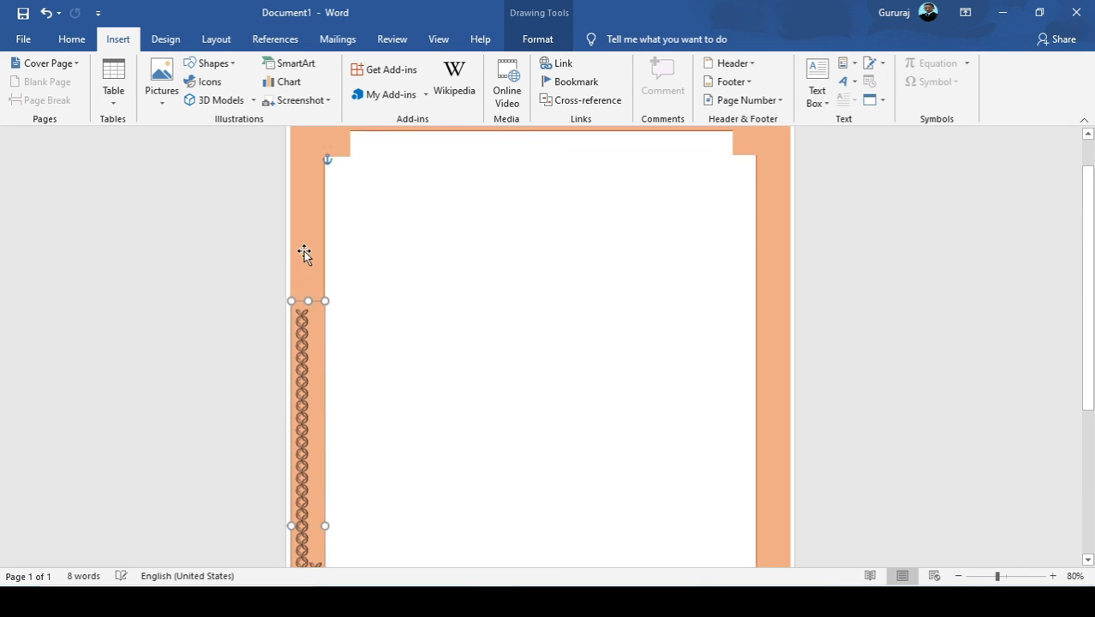
{"action": "left_click_drag", "start_coordinate": [310, 302], "coordinate": [307, 142]}
{"action": "scroll", "coordinate": [325, 329], "scroll_direction": "down", "scroll_amount": 6}
{"action": "scroll", "coordinate": [321, 309], "scroll_direction": "up", "scroll_amount": 7}
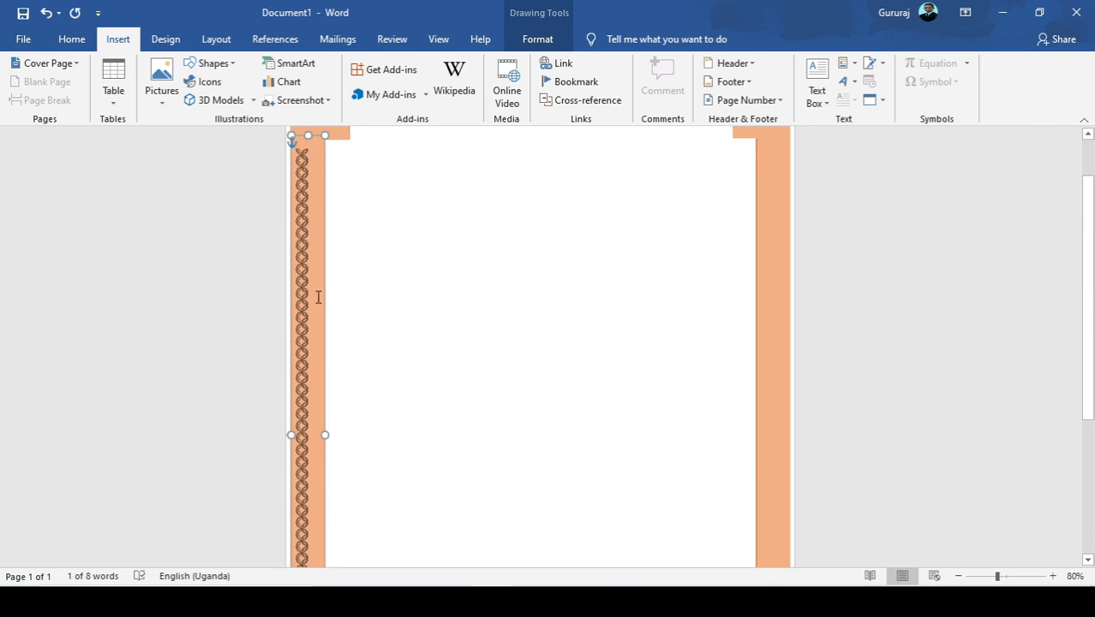
{"action": "left_click_drag", "start_coordinate": [307, 199], "coordinate": [306, 178]}
{"action": "scroll", "coordinate": [295, 171], "scroll_direction": "down", "scroll_amount": 6}
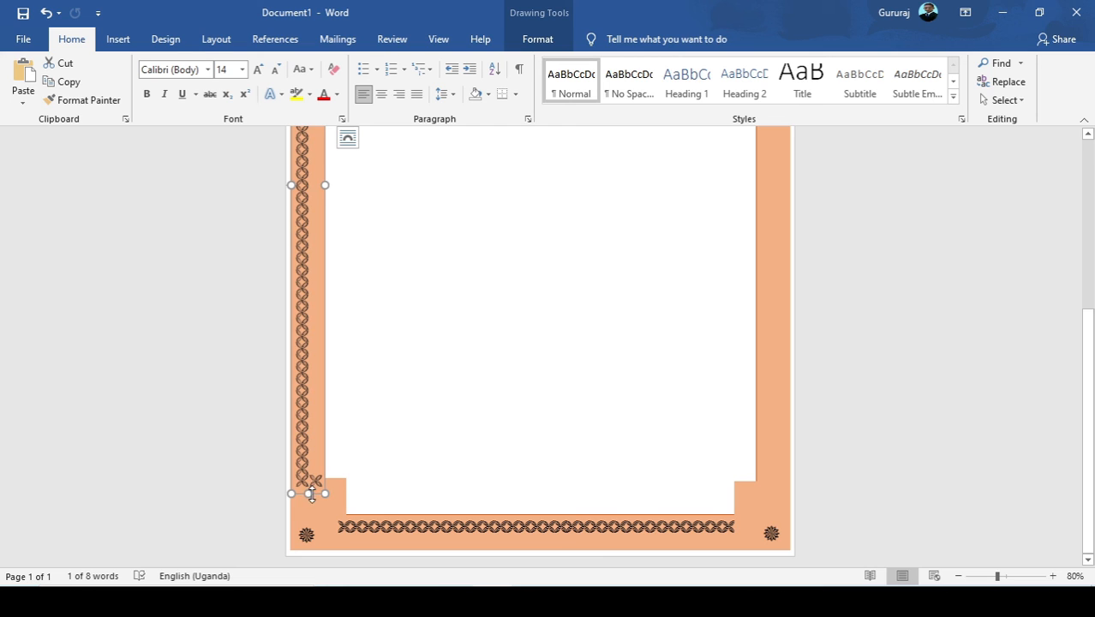
{"action": "left_click_drag", "start_coordinate": [311, 495], "coordinate": [309, 512]}
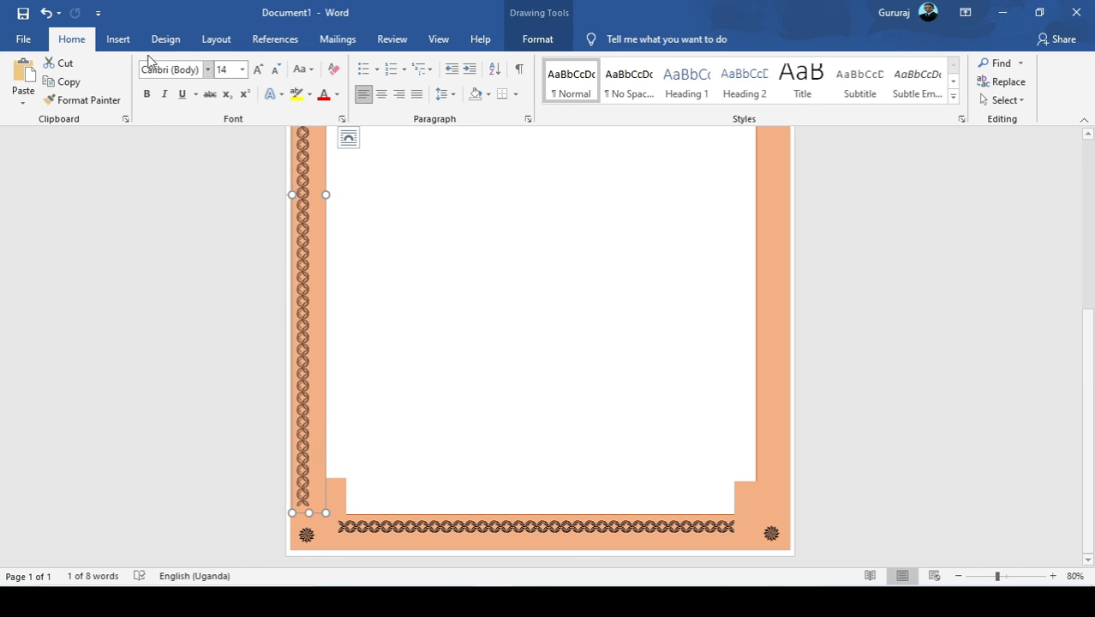
Duplicate the left vertical symbol row and move the copy onto the frame's right band between the corner flowers.
{"action": "left_click", "coordinate": [48, 85]}
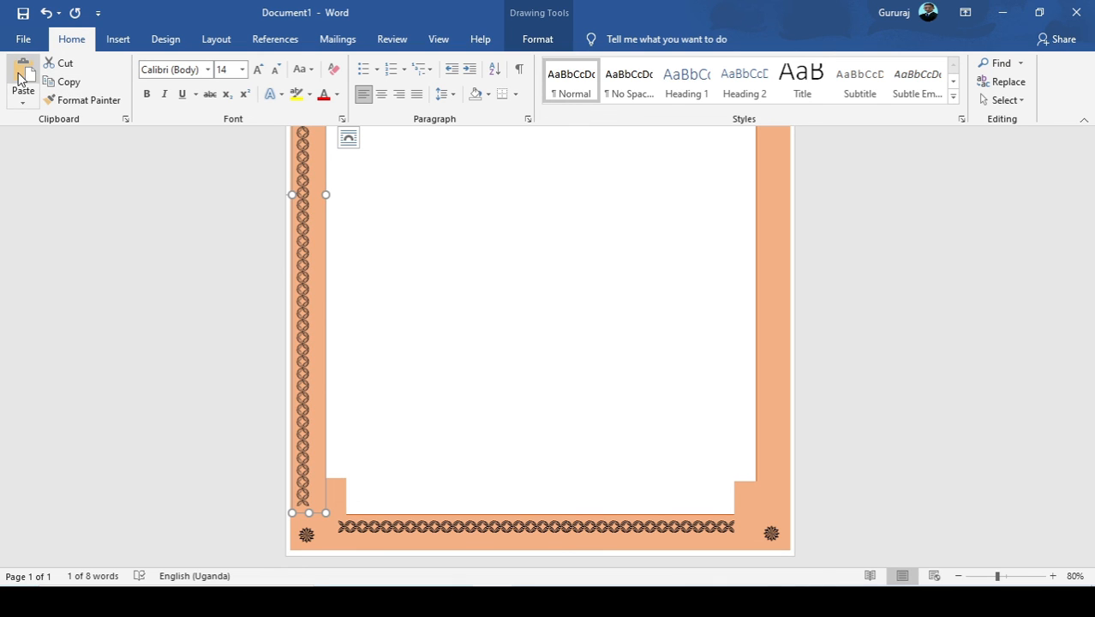
{"action": "left_click", "coordinate": [23, 76]}
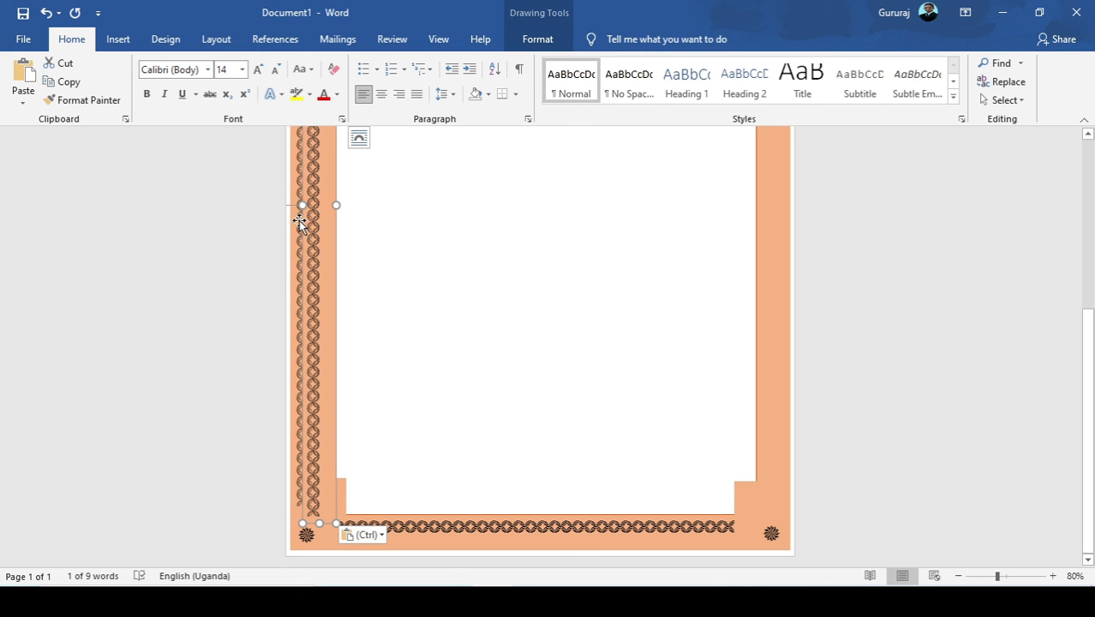
{"action": "left_click_drag", "start_coordinate": [304, 225], "coordinate": [757, 212]}
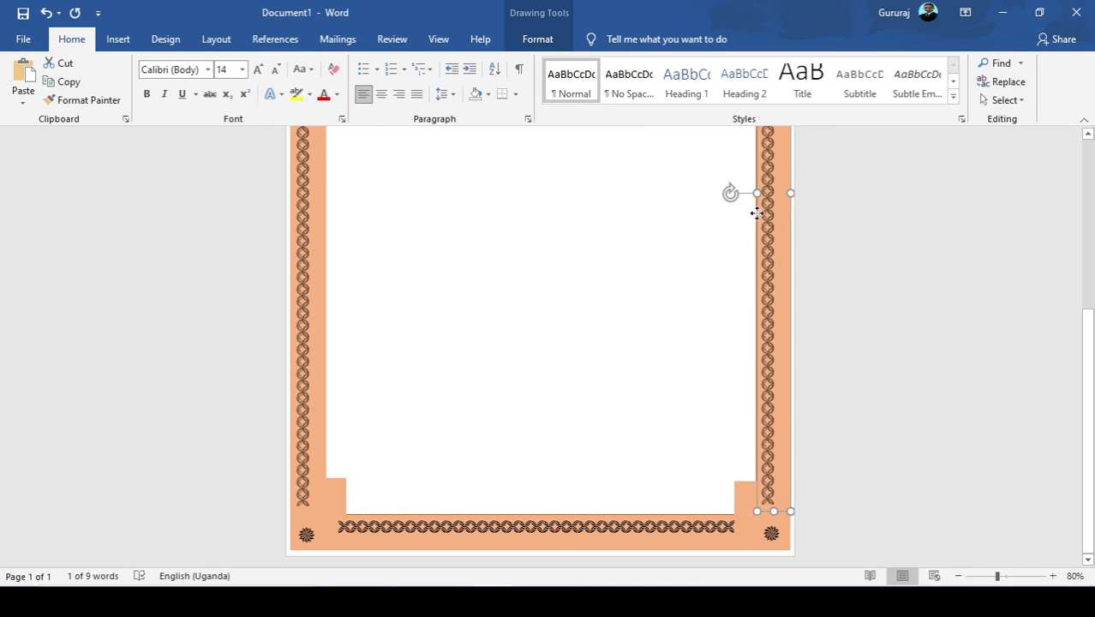
Flip the right vertical symbol row horizontally so its symbols run along the outer side of the frame's right band.
{"action": "left_click", "coordinate": [542, 43]}
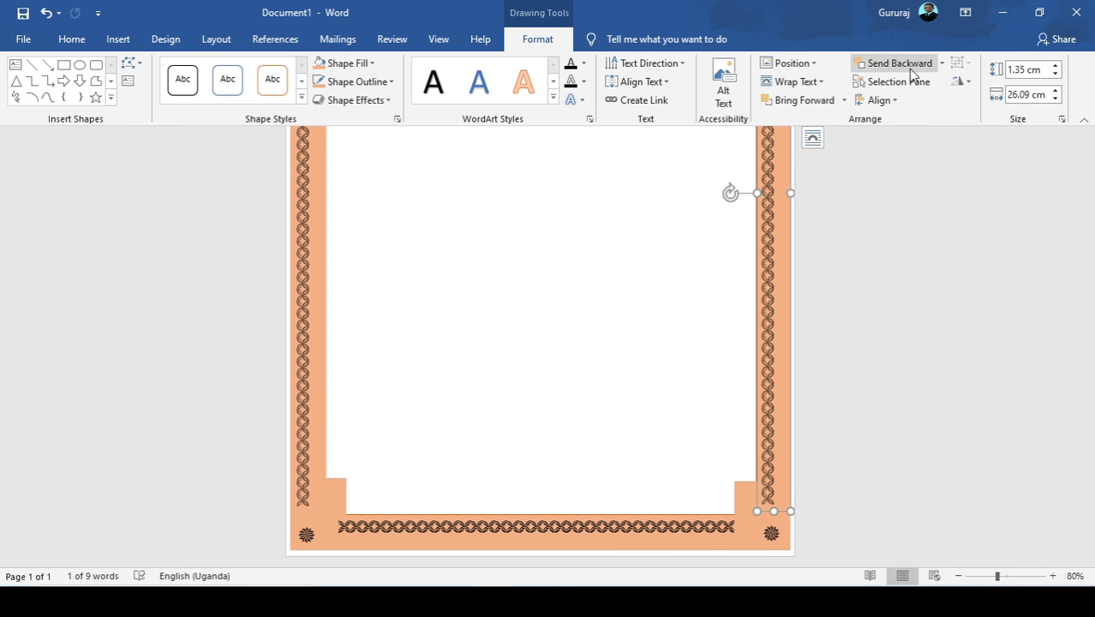
{"action": "left_click", "coordinate": [959, 81]}
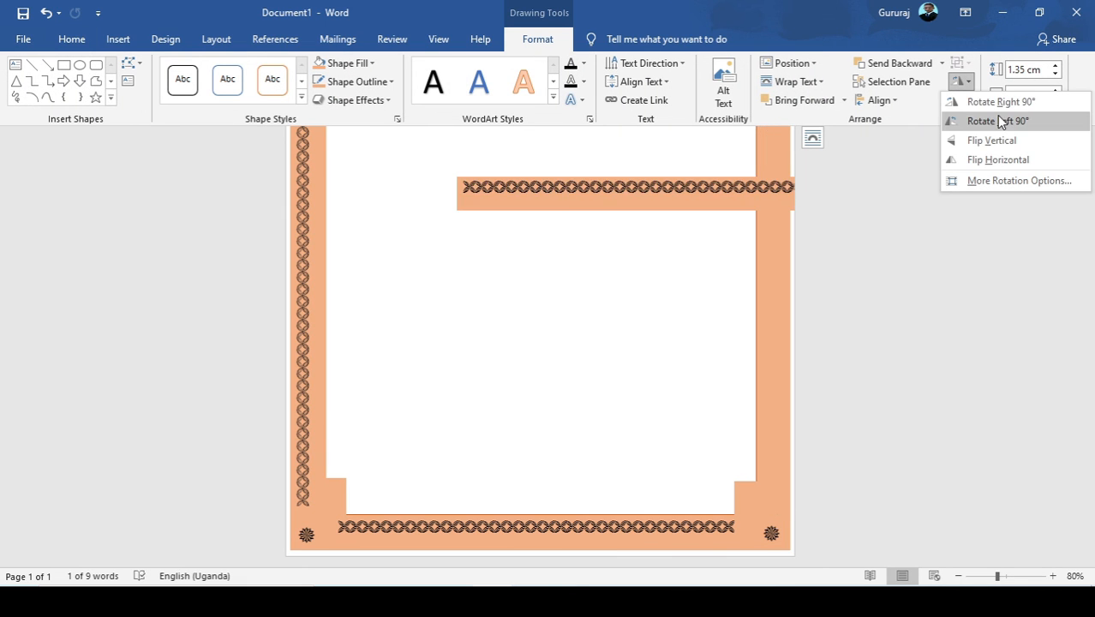
{"action": "left_click", "coordinate": [1010, 160]}
{"action": "left_click", "coordinate": [534, 267]}
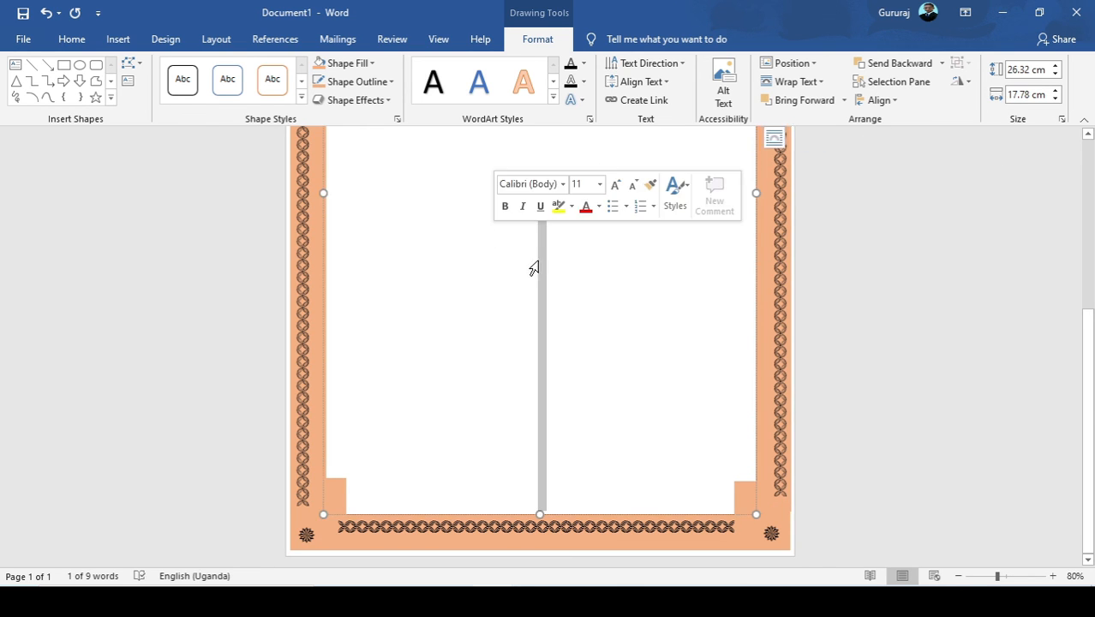
Select the flipped symbol row's text box and nudge it slightly inward on the frame's right band, below the upper corner flower.
{"action": "scroll", "coordinate": [543, 269], "scroll_direction": "up", "scroll_amount": 3}
{"action": "left_click", "coordinate": [544, 269]}
{"action": "scroll", "coordinate": [544, 266], "scroll_direction": "up", "scroll_amount": 3}
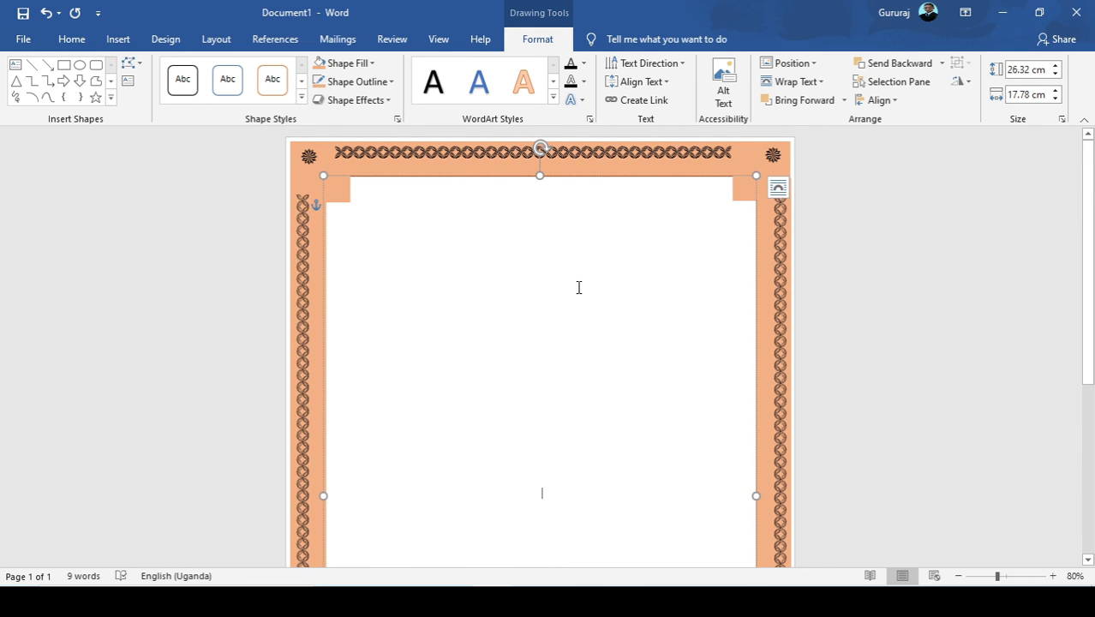
{"action": "left_click", "coordinate": [807, 236]}
{"action": "left_click", "coordinate": [757, 226]}
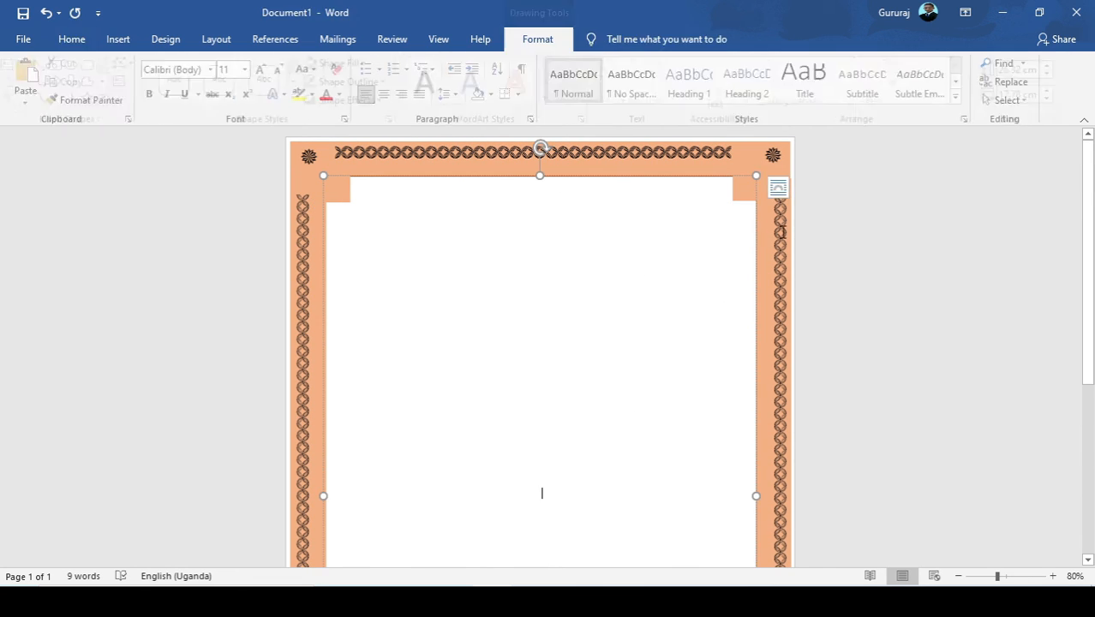
{"action": "left_click", "coordinate": [770, 228]}
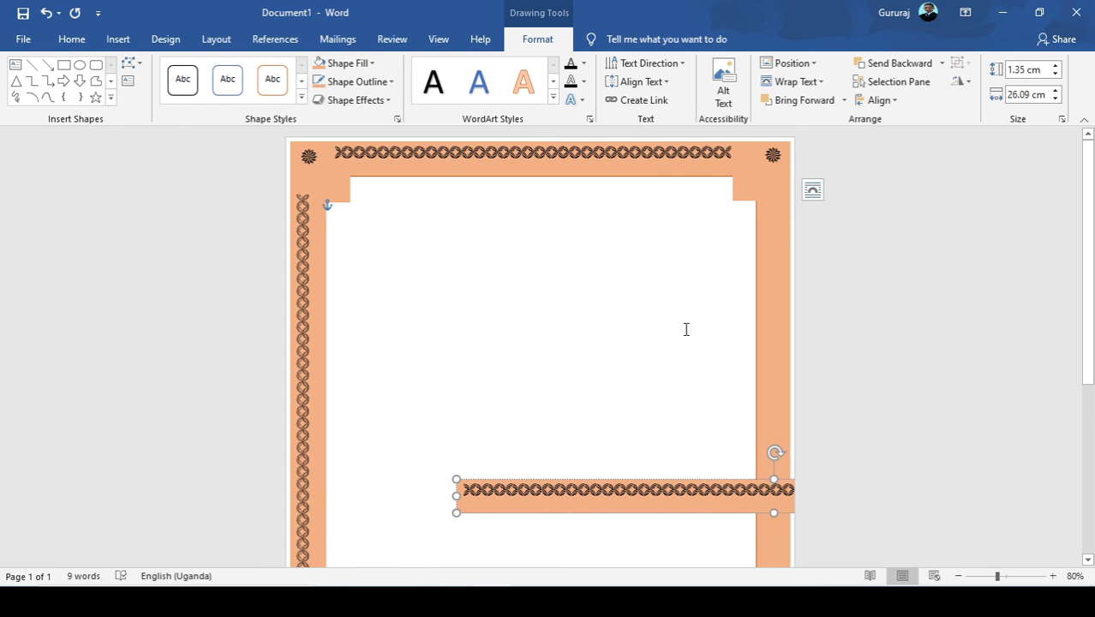
{"action": "left_click", "coordinate": [728, 219]}
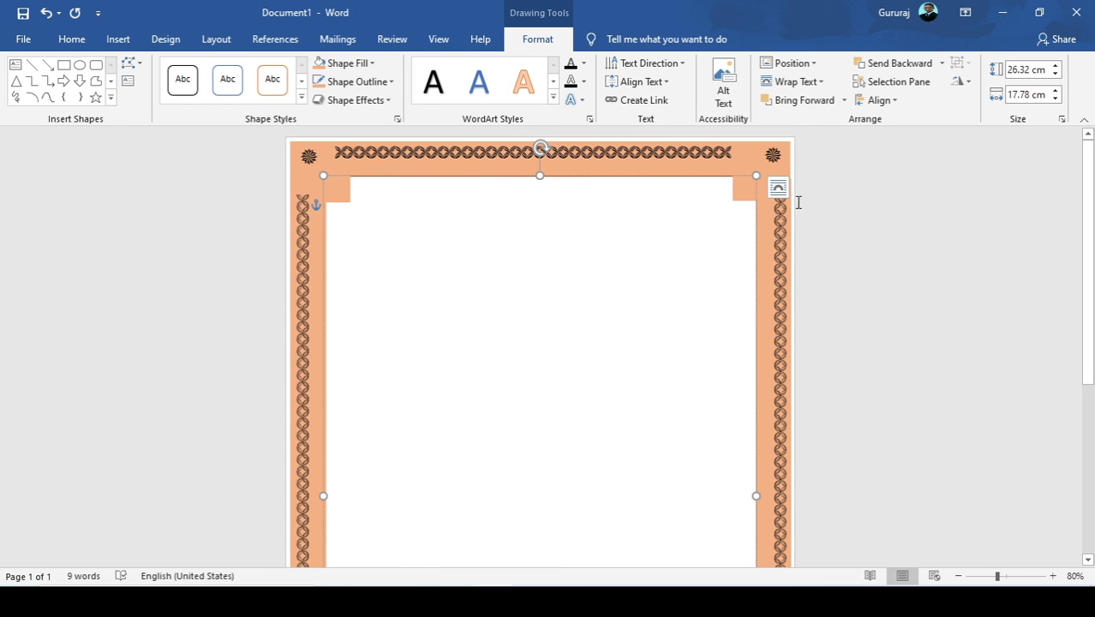
{"action": "left_click", "coordinate": [788, 185]}
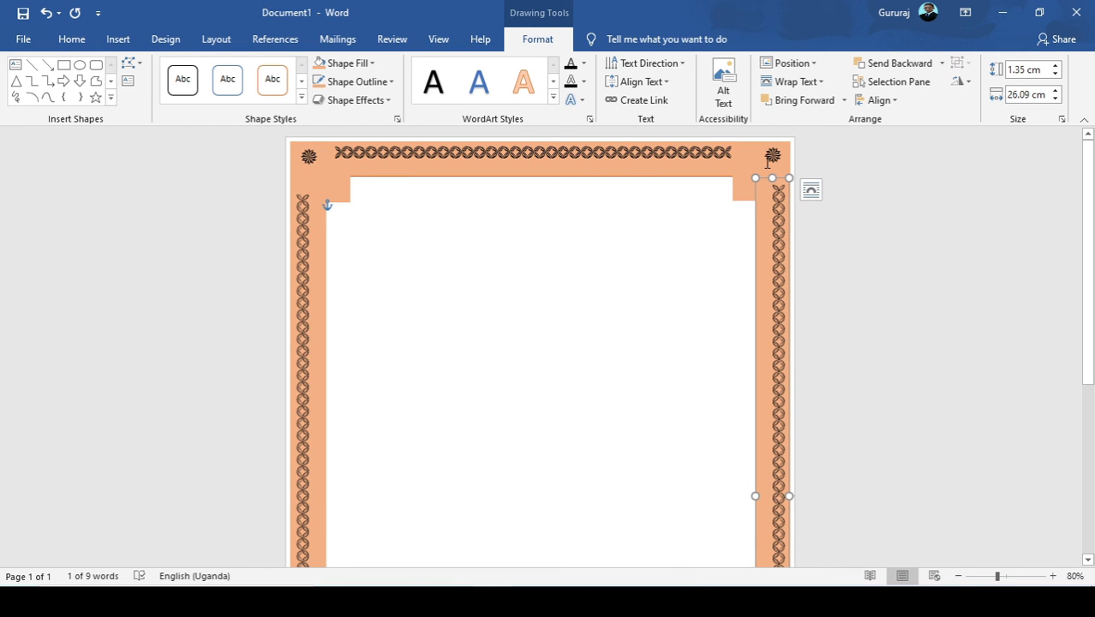
{"action": "left_click", "coordinate": [580, 238]}
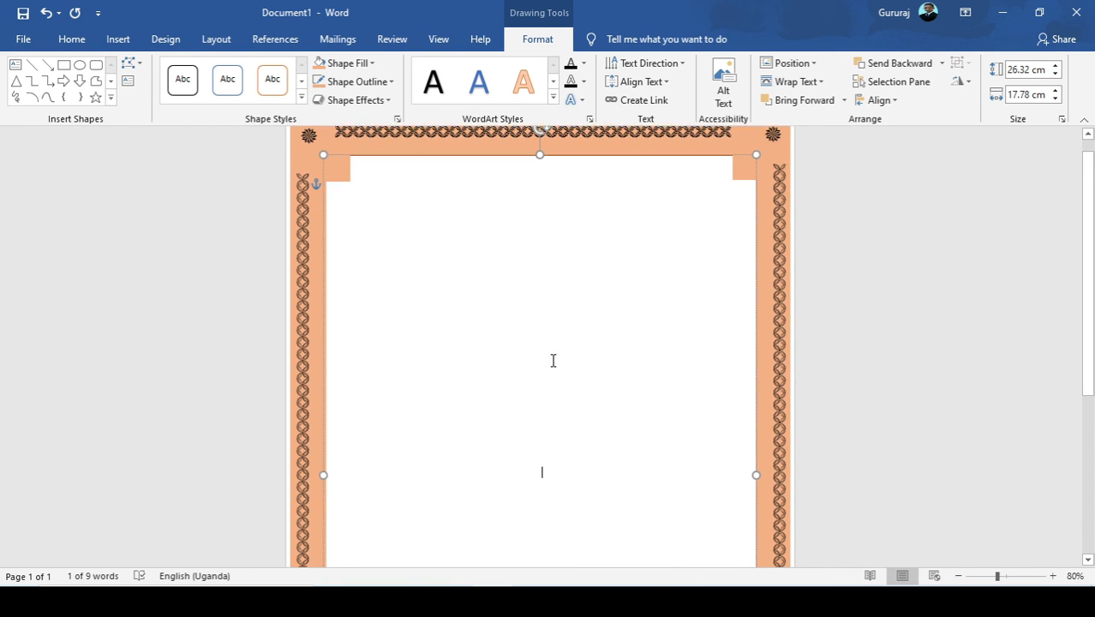
{"action": "scroll", "coordinate": [553, 360], "scroll_direction": "down", "scroll_amount": 1}
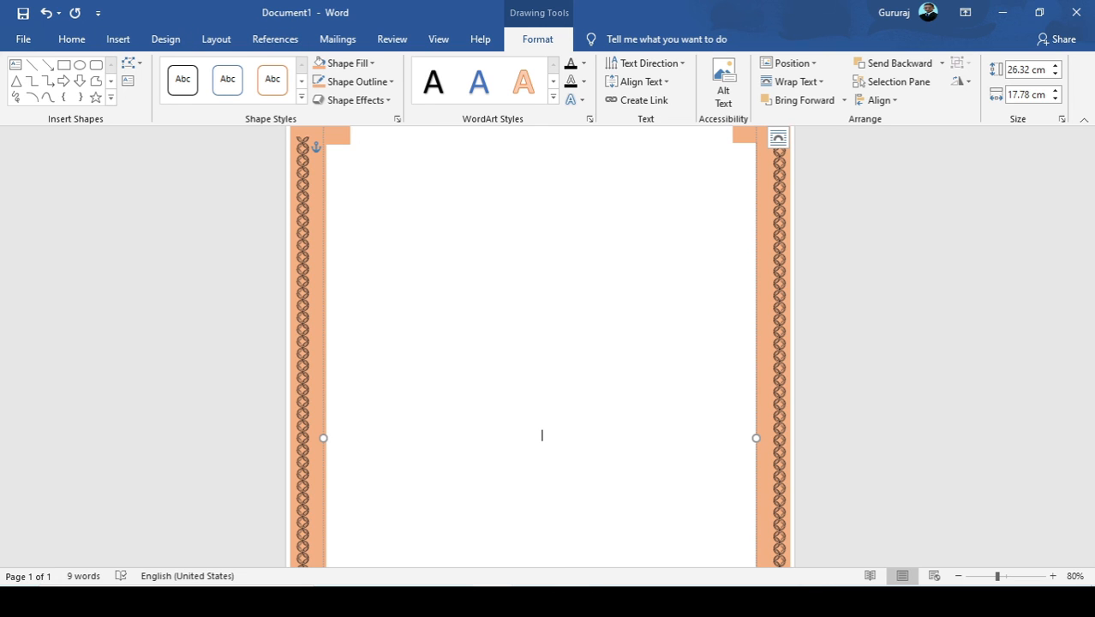
{"action": "scroll", "coordinate": [549, 488], "scroll_direction": "down", "scroll_amount": 2}
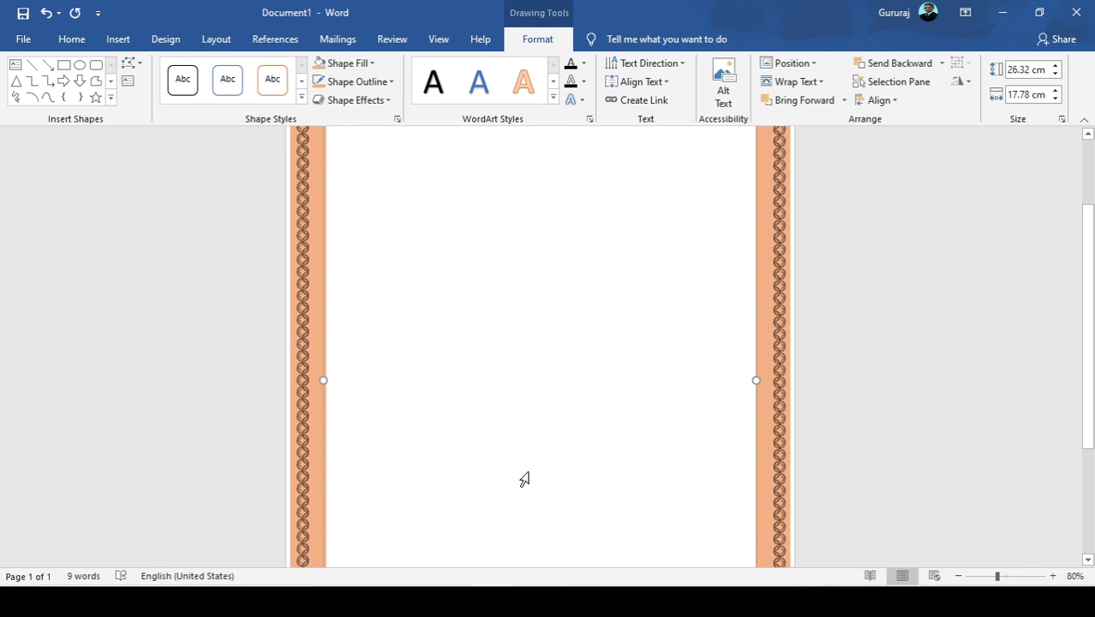
{"action": "scroll", "coordinate": [589, 471], "scroll_direction": "down", "scroll_amount": 4}
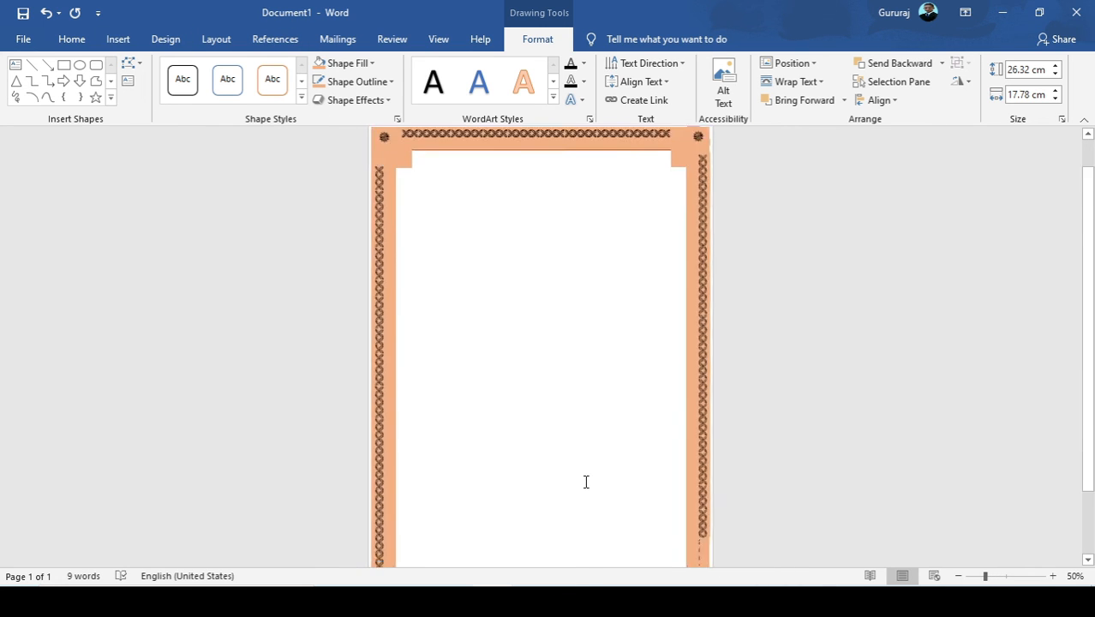